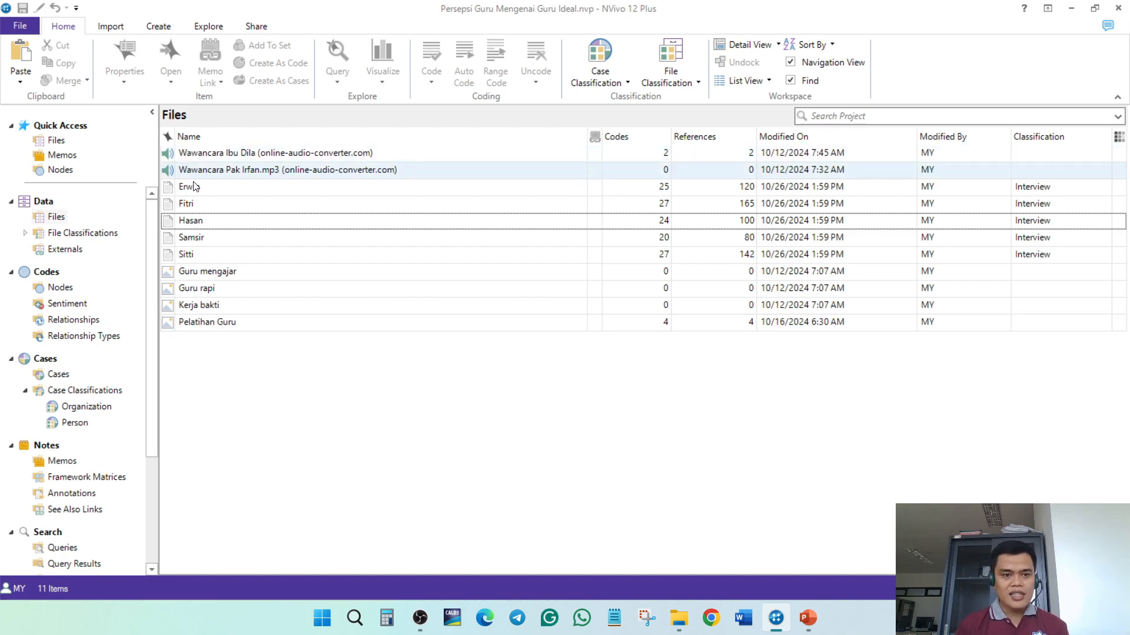
# Look over the project's data files, going through the interview documents, the pictures and the two audio recordings
pyautogui.click(37, 203)
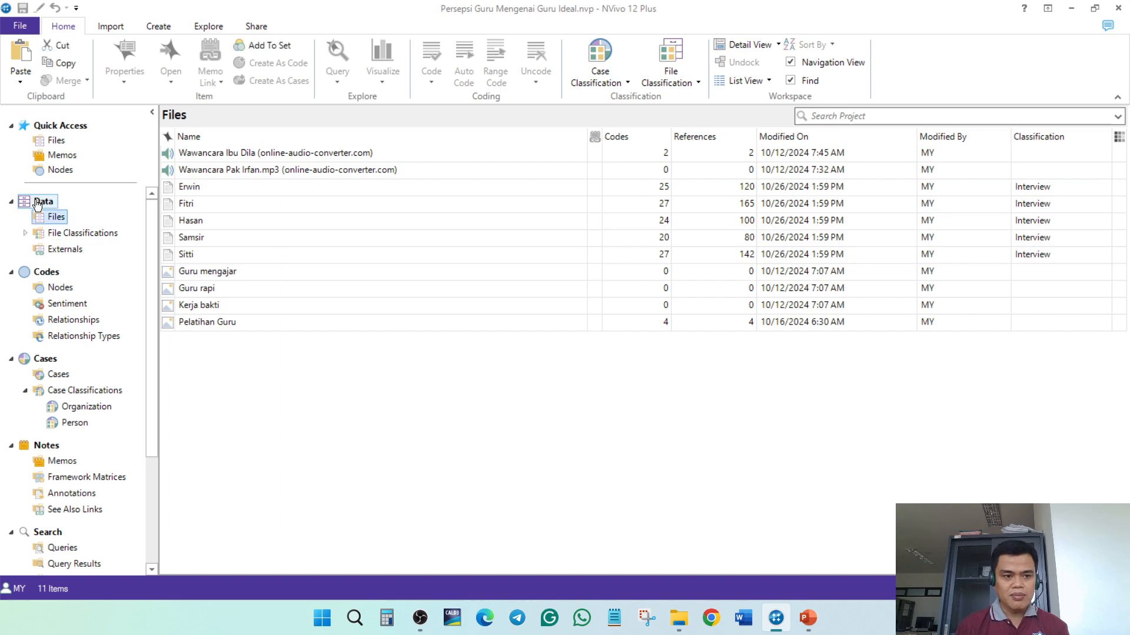
pyautogui.click(190, 188)
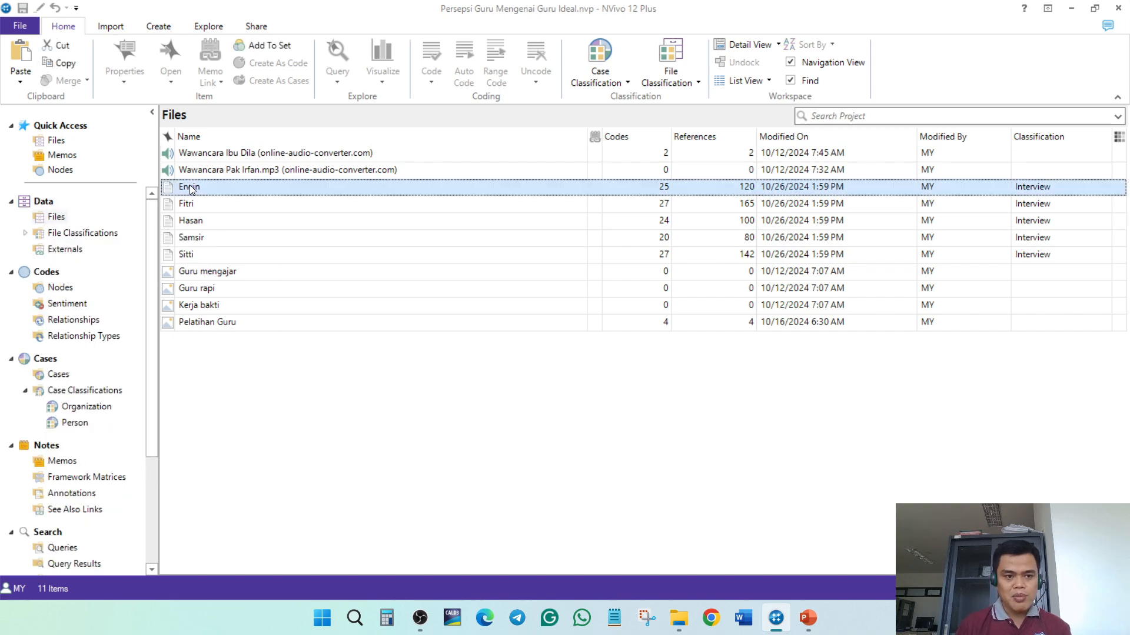
pyautogui.keyDown('shift'); pyautogui.click(185, 254); pyautogui.keyUp('shift')
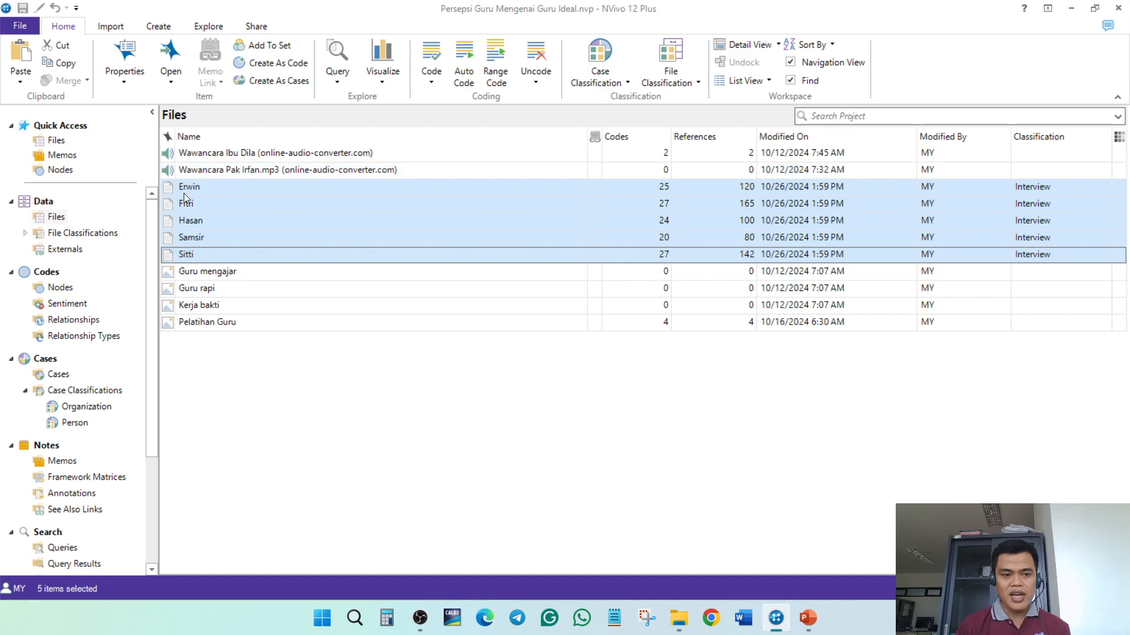
pyautogui.click(206, 277)
pyautogui.keyDown('shift'); pyautogui.click(207, 323); pyautogui.keyUp('shift')
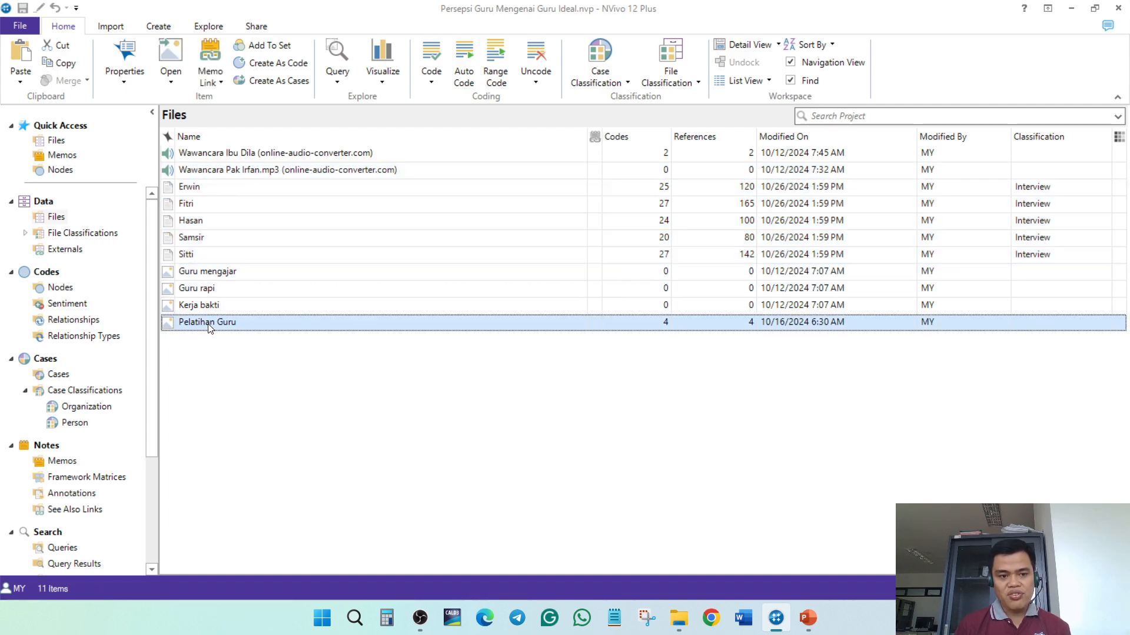
pyautogui.click(197, 153)
pyautogui.click(199, 174)
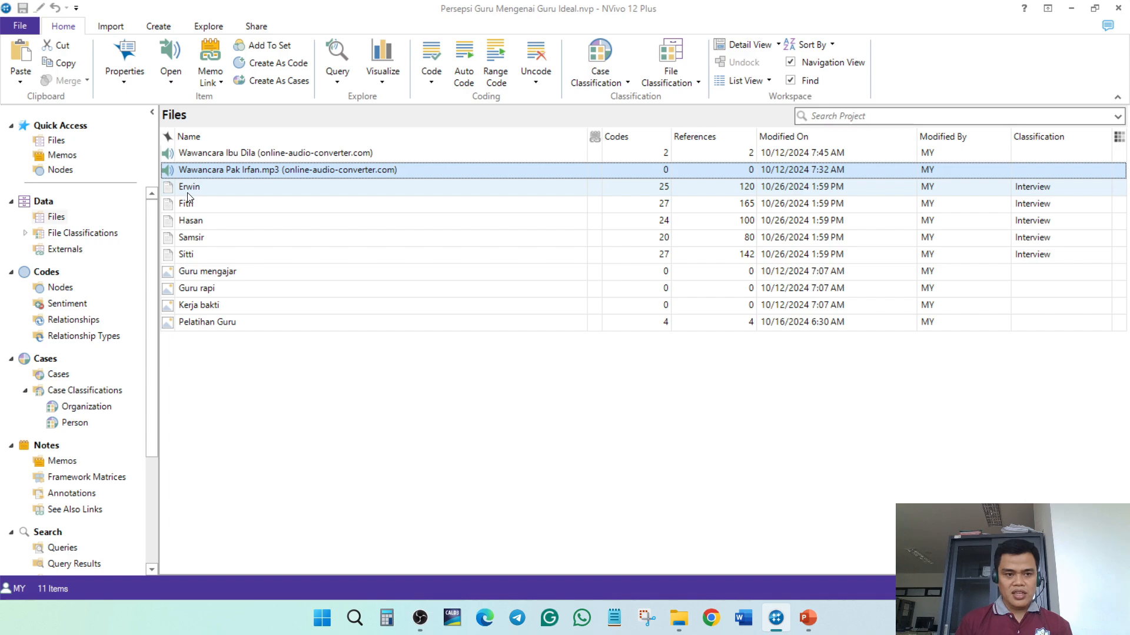
# Display the file classifications of the project
pyautogui.click(157, 27)
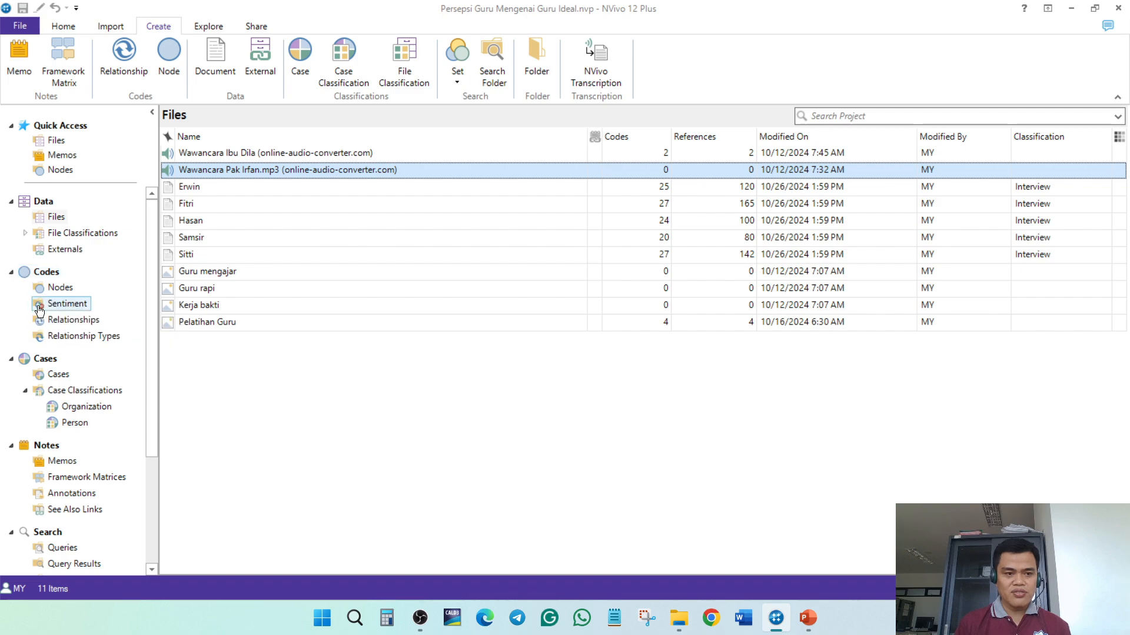
pyautogui.click(53, 220)
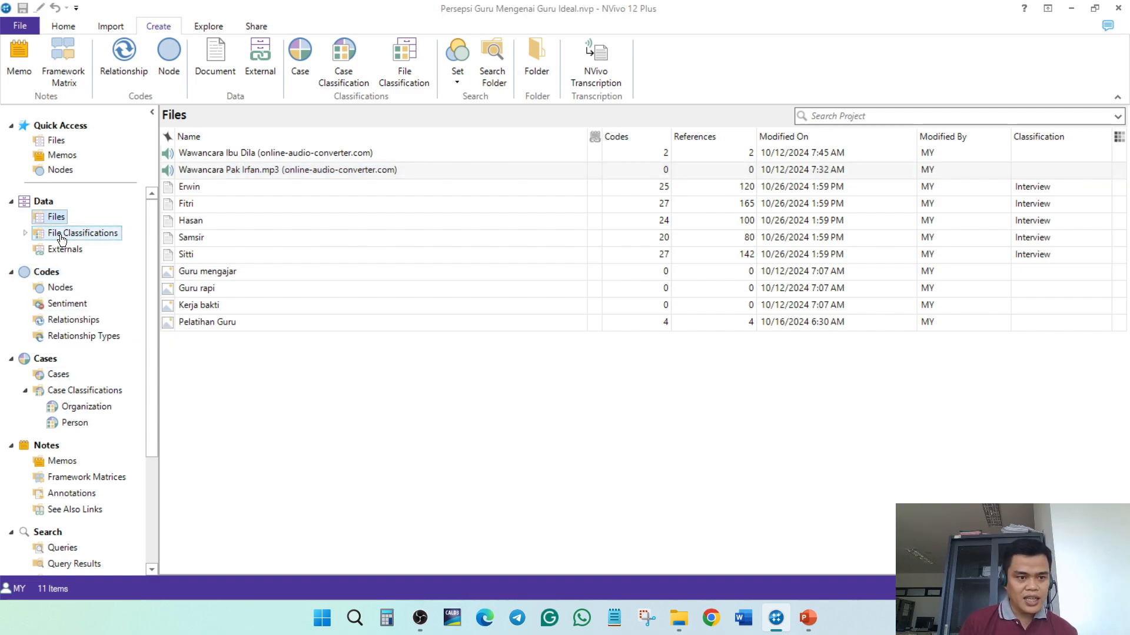
pyautogui.click(58, 237)
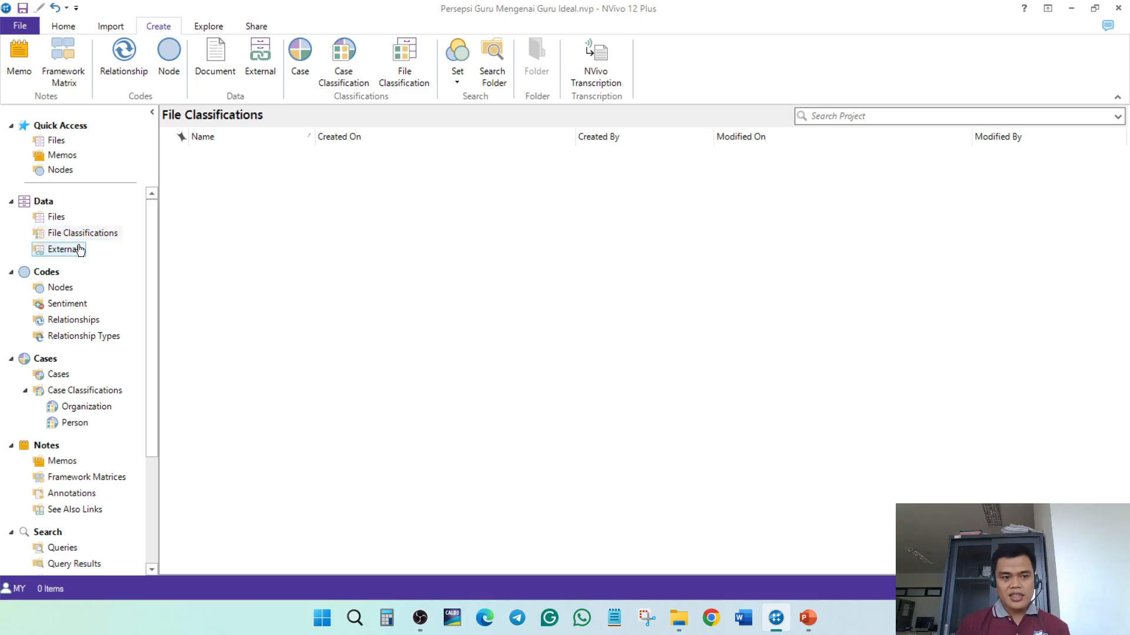
pyautogui.moveTo(90, 244)
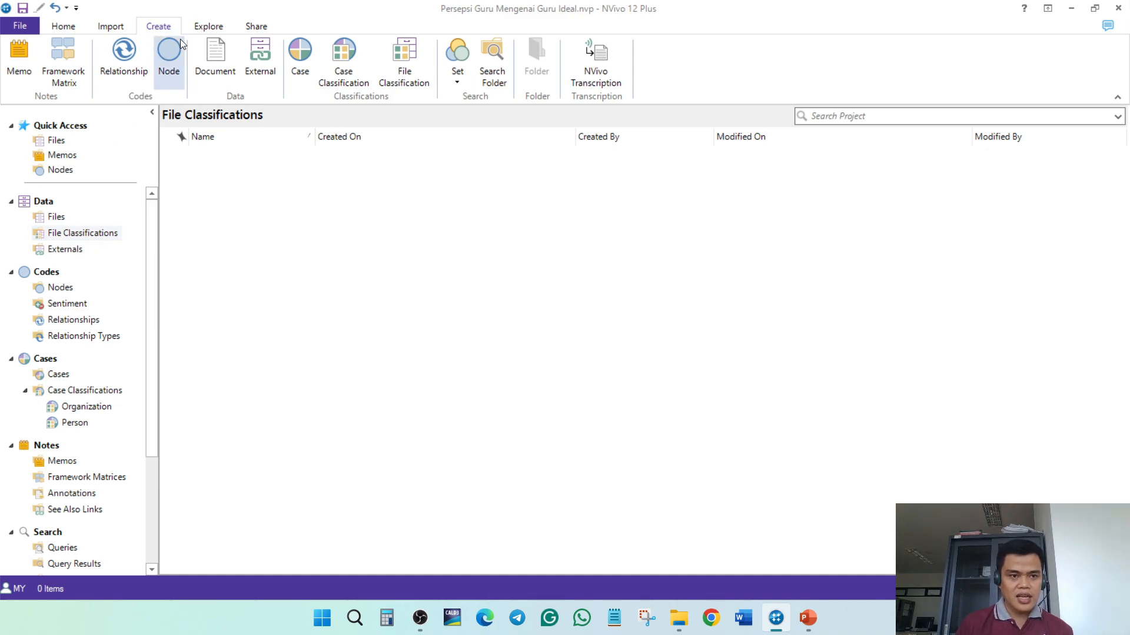
# Create a new file classification by adding the predefined Interview classification to the project
pyautogui.click(411, 58)
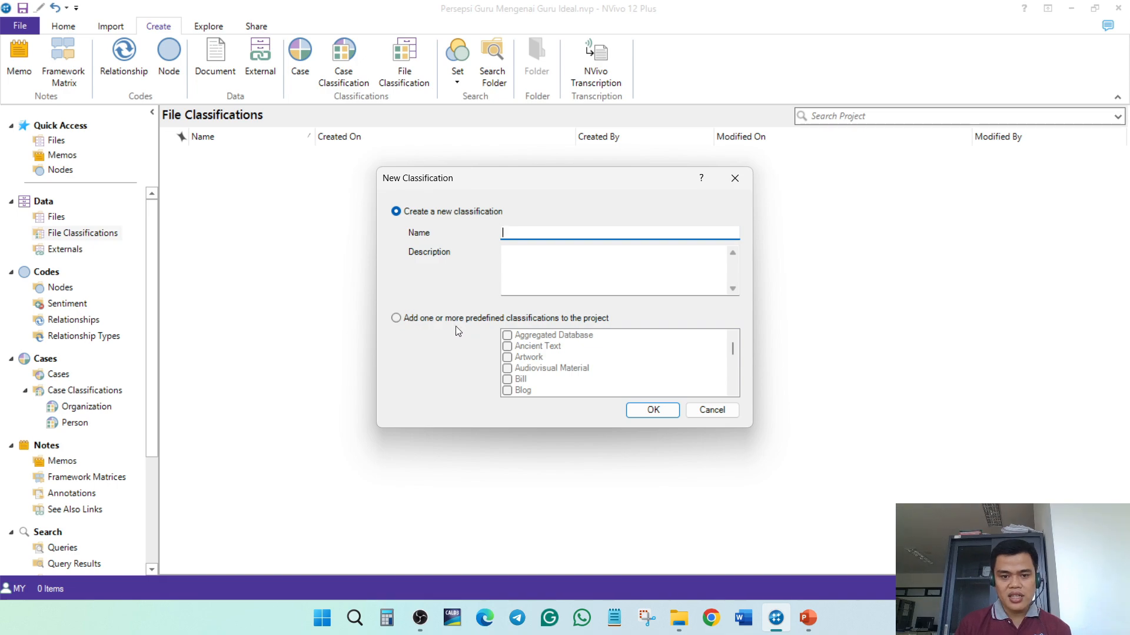
pyautogui.click(396, 319)
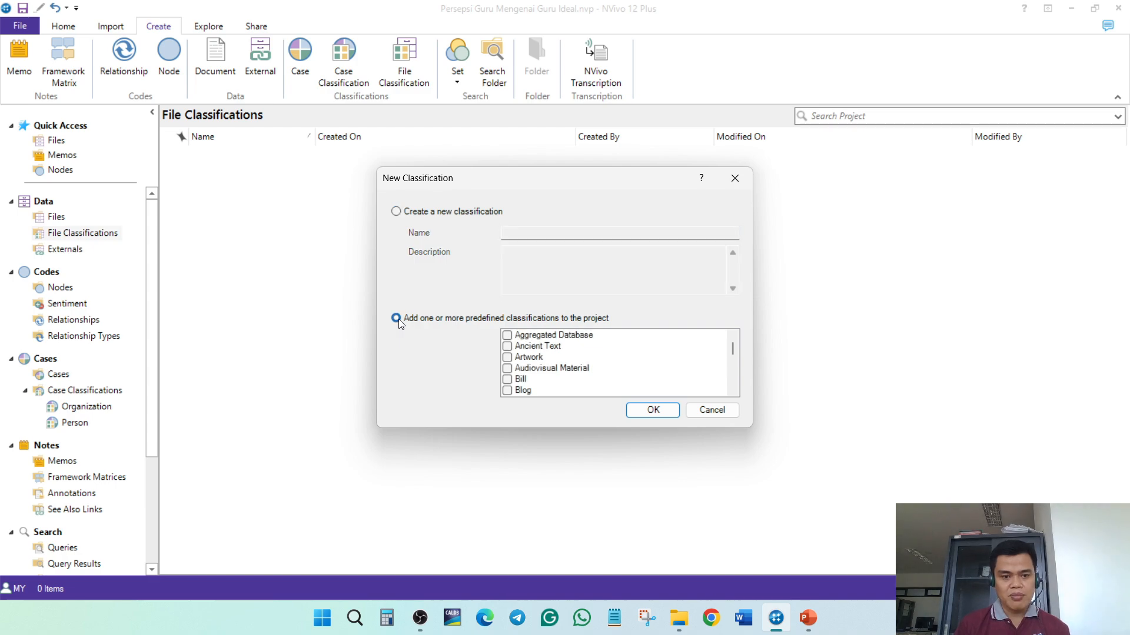
pyautogui.click(734, 390)
pyautogui.click(734, 389)
pyautogui.click(734, 389)
pyautogui.click(735, 389)
pyautogui.click(735, 389)
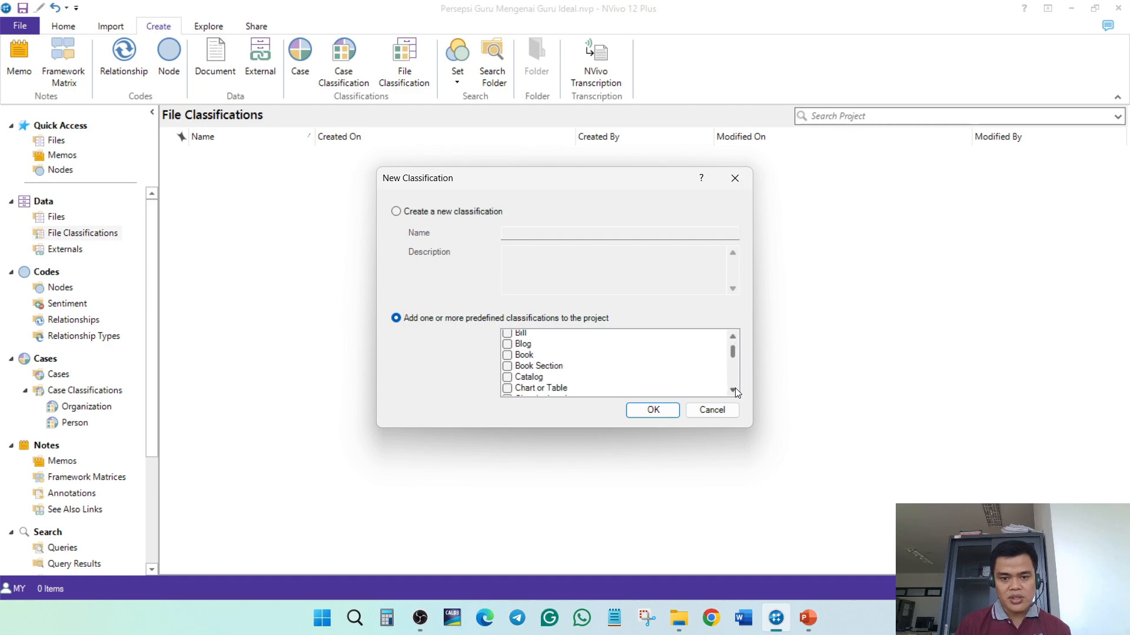
pyautogui.click(735, 390)
pyautogui.click(735, 389)
pyautogui.click(735, 390)
pyautogui.click(731, 391)
pyautogui.click(733, 391)
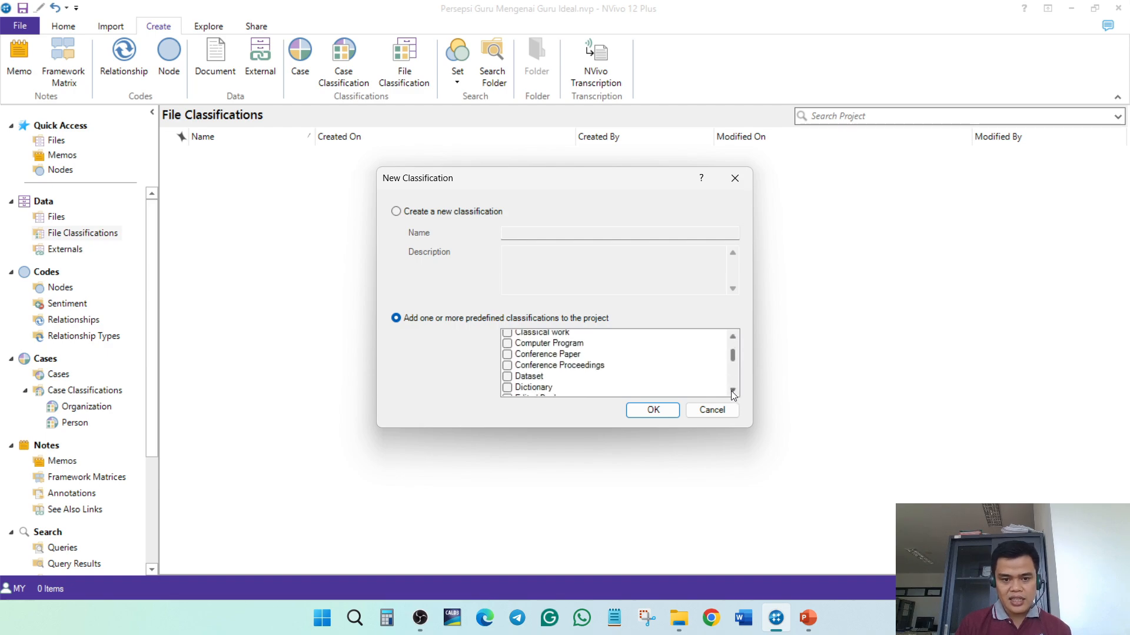
pyautogui.click(733, 391)
pyautogui.scroll(-4, 533, 373)
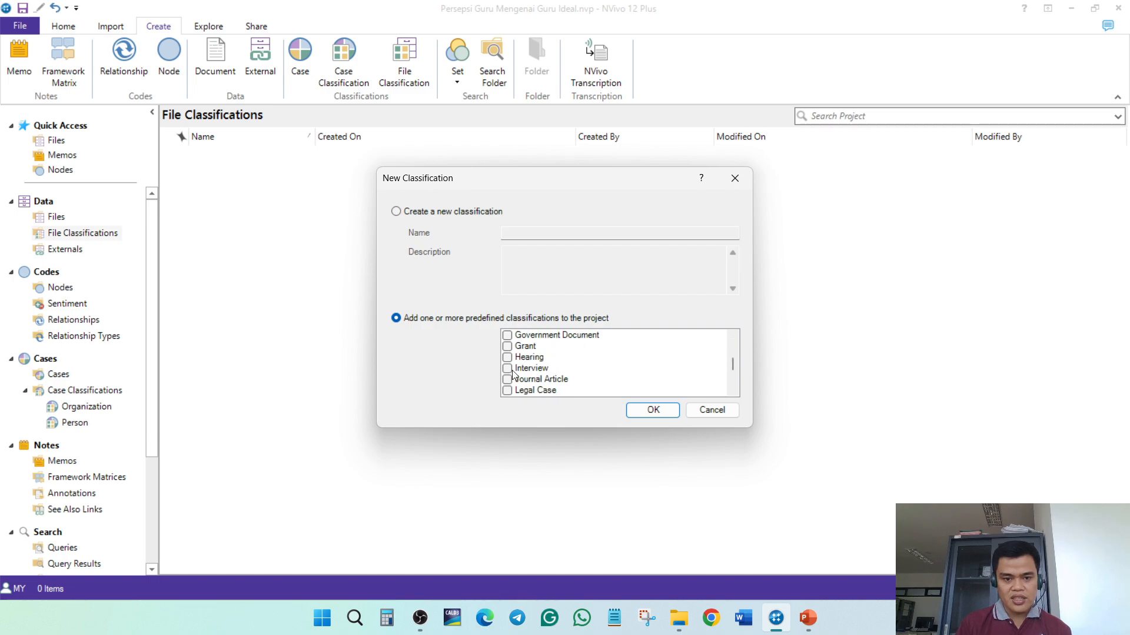
pyautogui.click(510, 369)
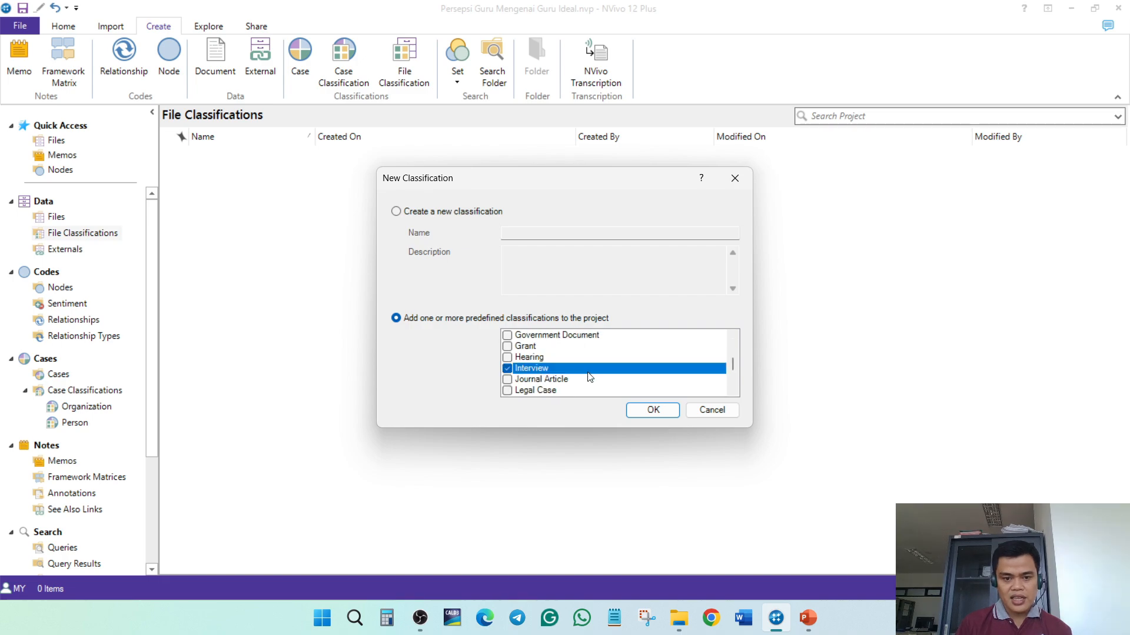
pyautogui.click(653, 410)
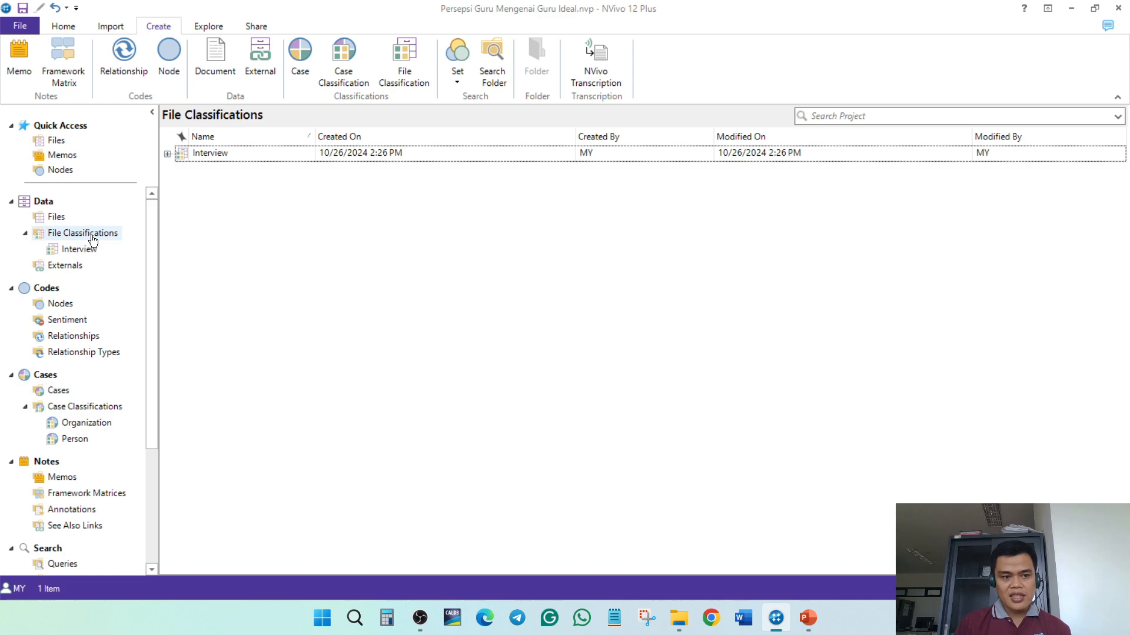
# Open the classification sheet of the new Interview file classification
pyautogui.click(79, 251)
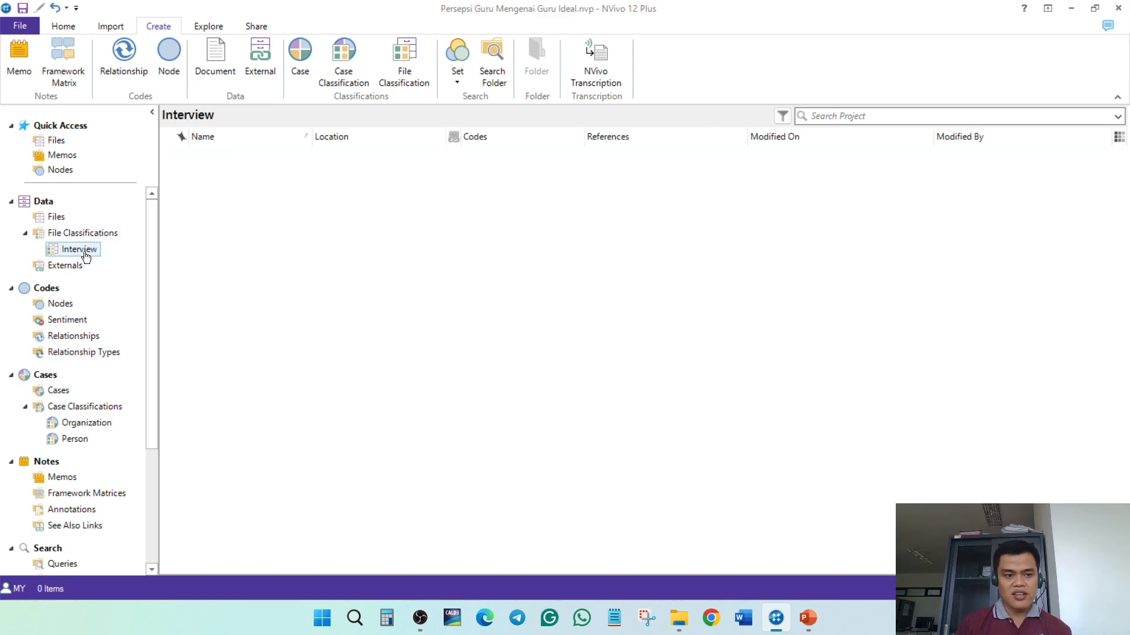
pyautogui.click(82, 250)
pyautogui.click(220, 264)
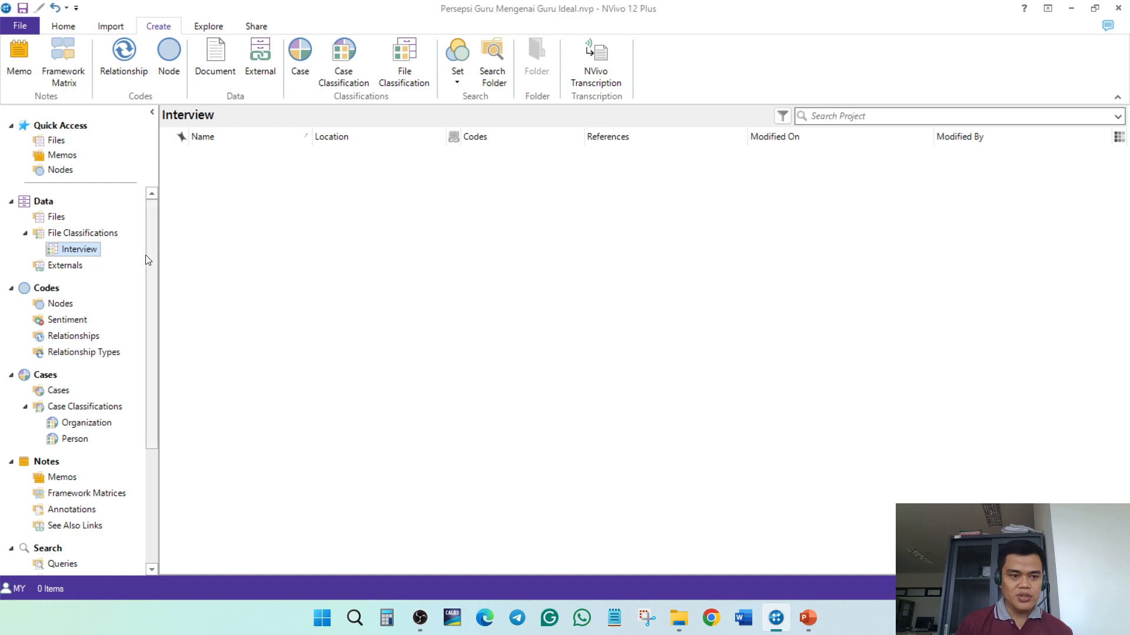
pyautogui.doubleClick(66, 252)
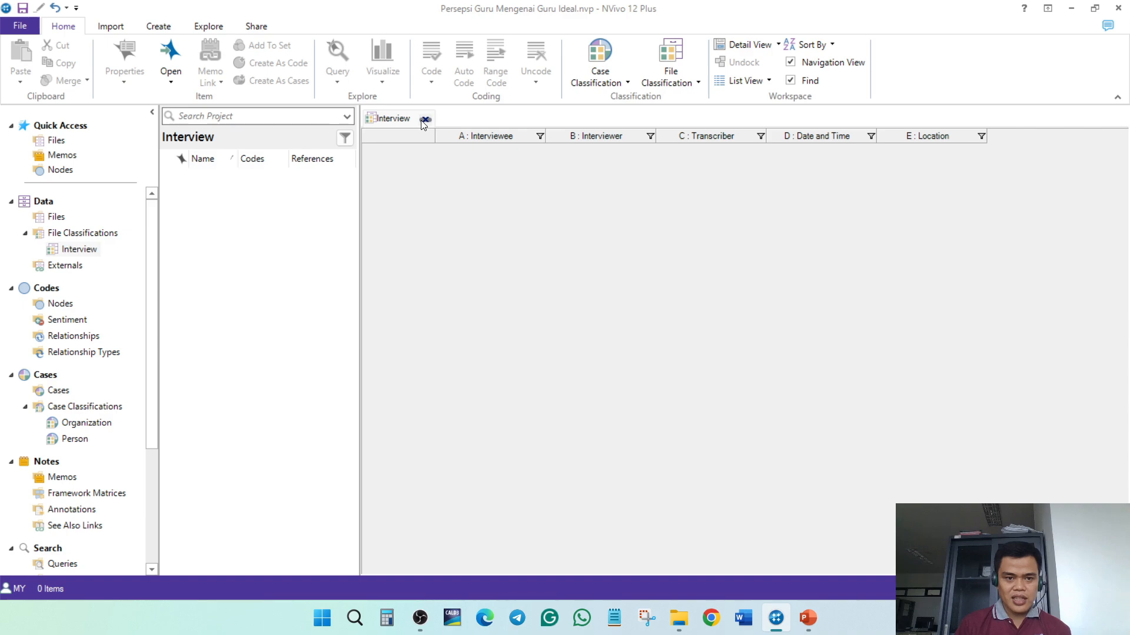
# Assign the five interview transcript documents in Files to the Interview file classification
pyautogui.click(56, 217)
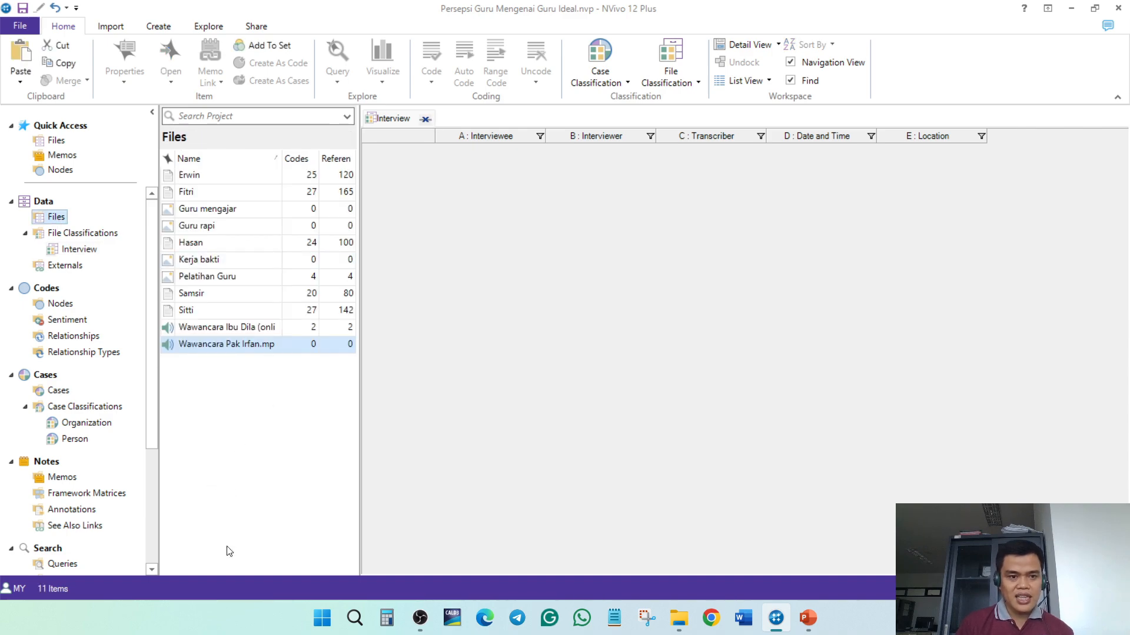
pyautogui.click(182, 183)
pyautogui.keyDown('ctrl'); pyautogui.click(198, 195); pyautogui.keyUp('ctrl')
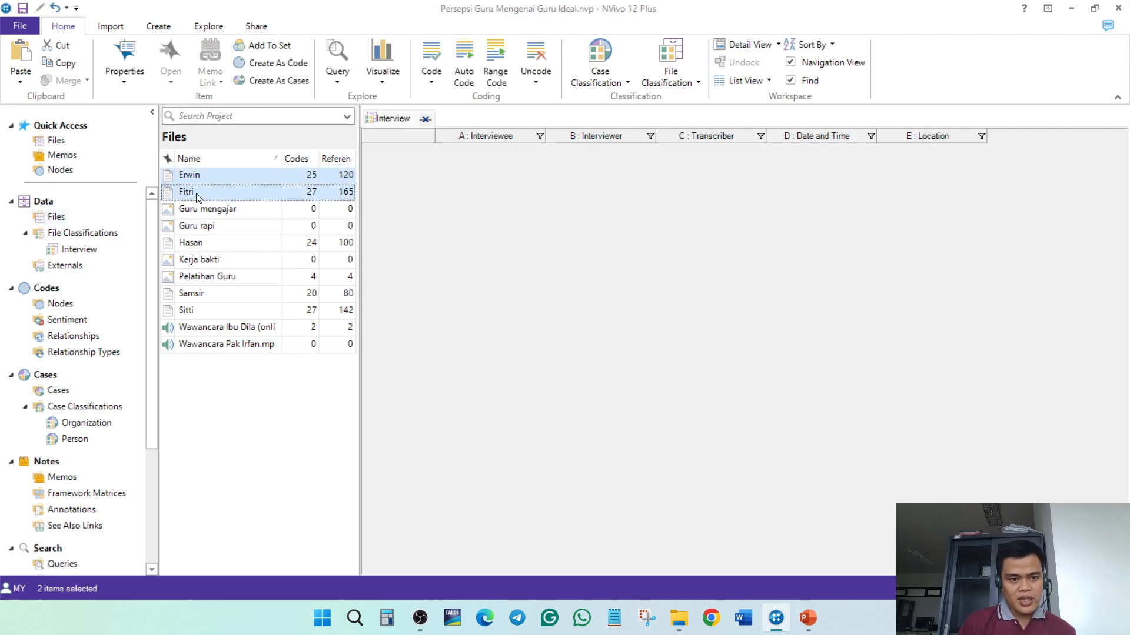
pyautogui.keyDown('ctrl'); pyautogui.click(212, 244); pyautogui.keyUp('ctrl')
pyautogui.keyDown('ctrl'); pyautogui.click(199, 292); pyautogui.keyUp('ctrl')
pyautogui.keyDown('ctrl'); pyautogui.click(196, 309); pyautogui.keyUp('ctrl')
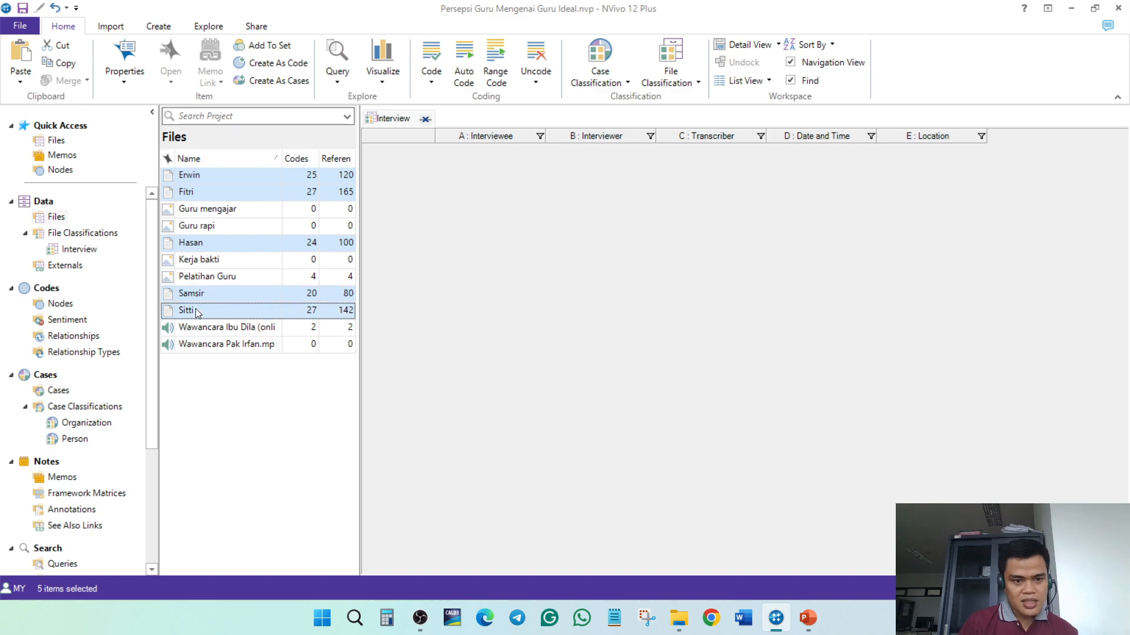
pyautogui.rightClick(215, 178)
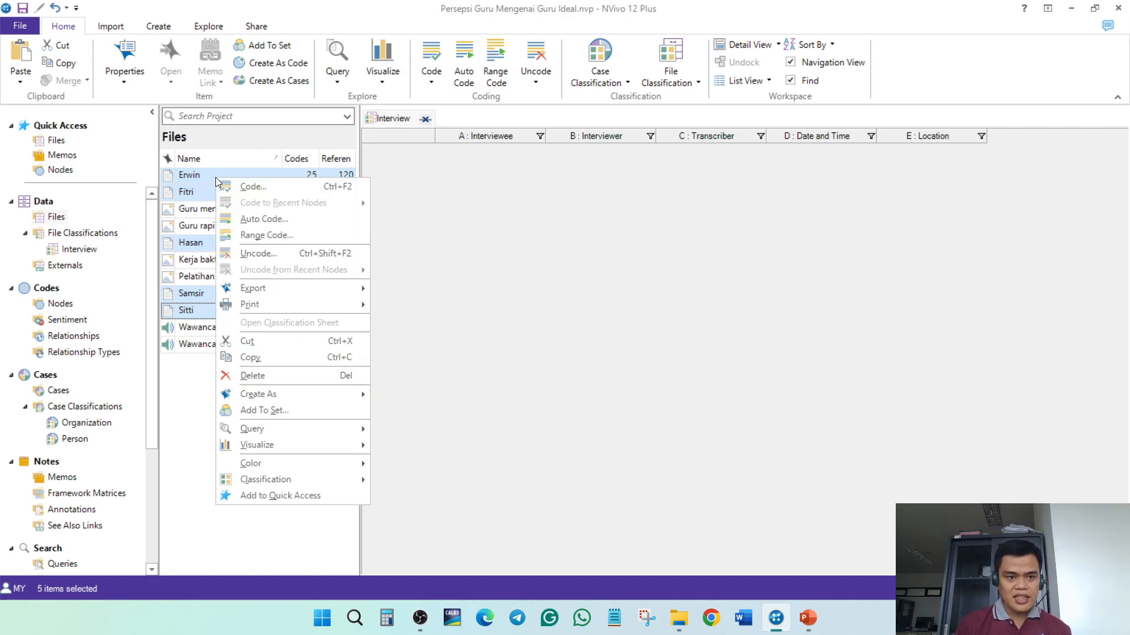
pyautogui.moveTo(321, 481)
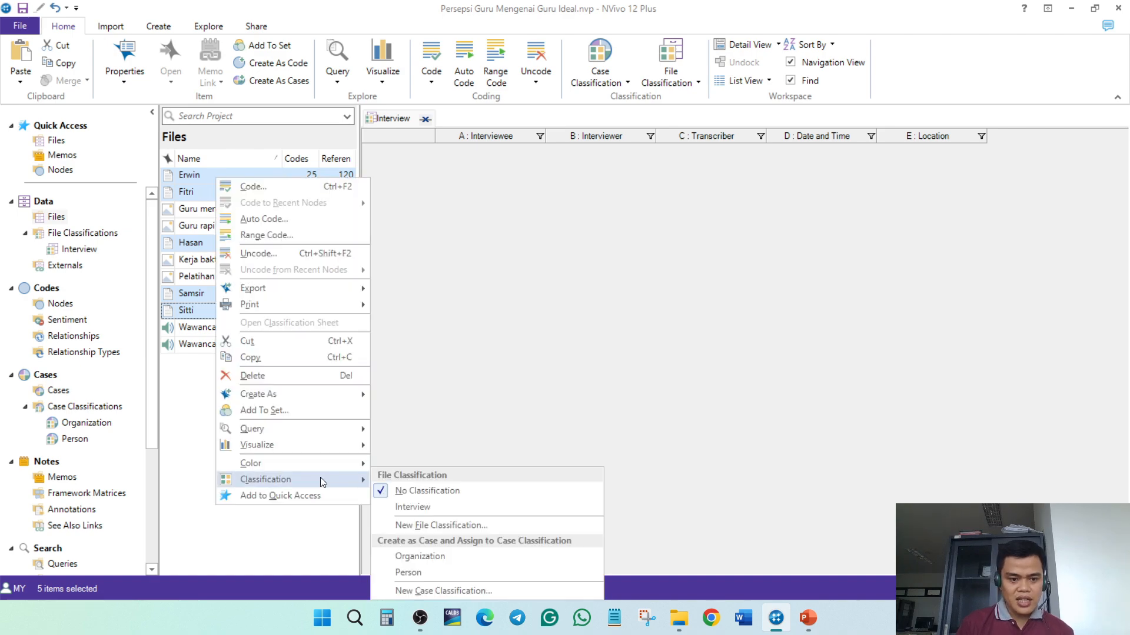
pyautogui.click(432, 507)
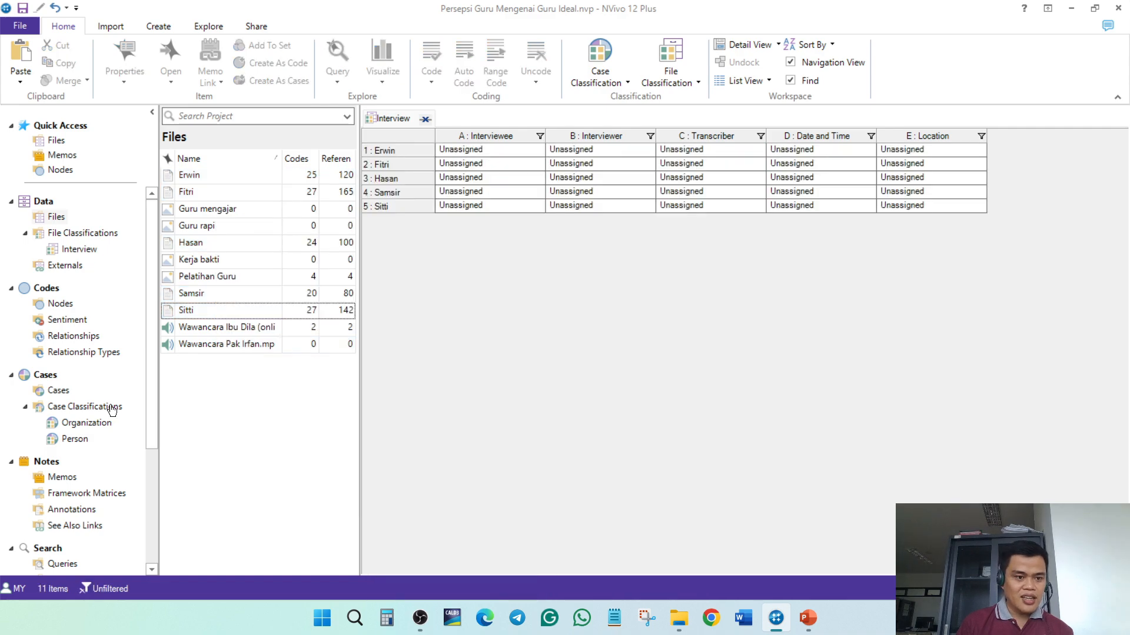
# Review the classified files and check the available Interviewee, Interviewer and Transcriber values for the first file in the Interview sheet
pyautogui.click(80, 250)
pyautogui.click(222, 174)
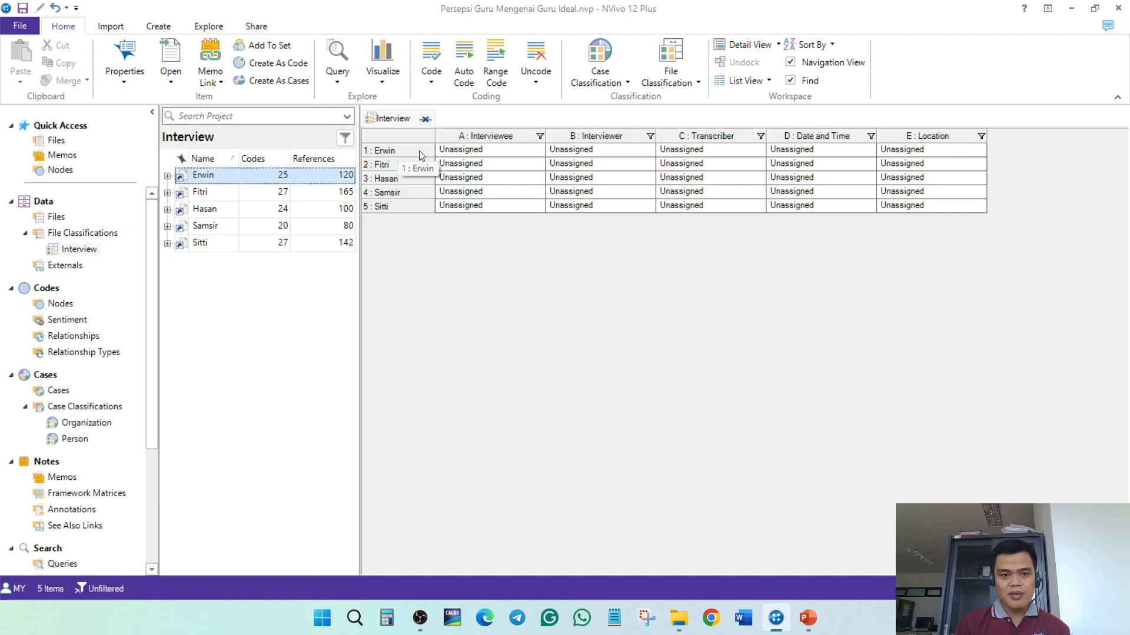
pyautogui.click(454, 154)
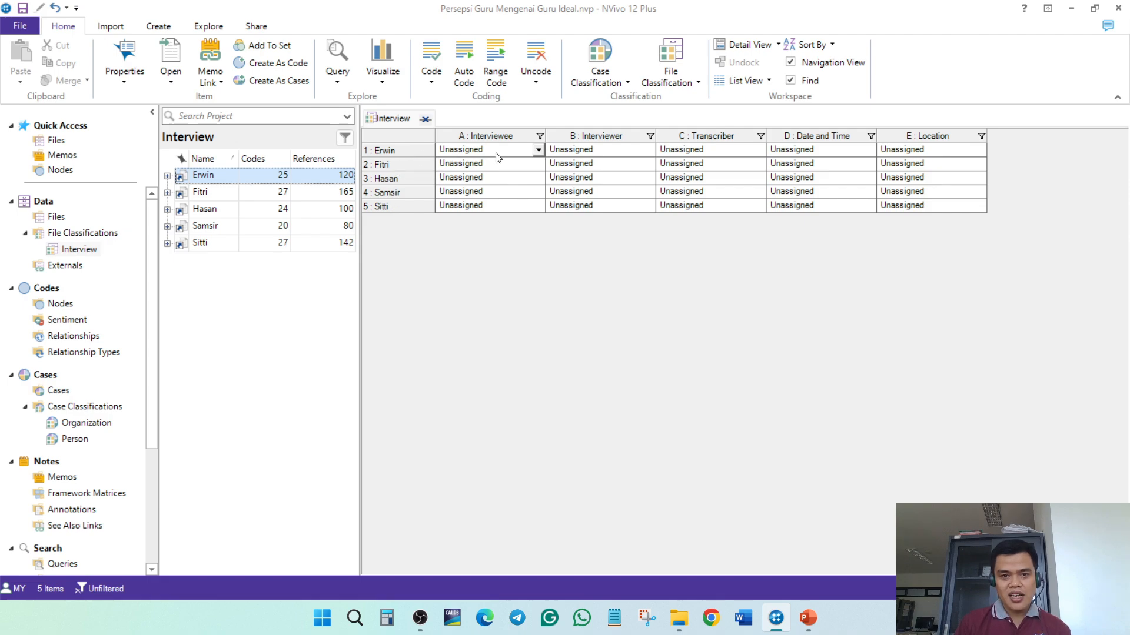
pyautogui.click(538, 150)
pyautogui.click(539, 149)
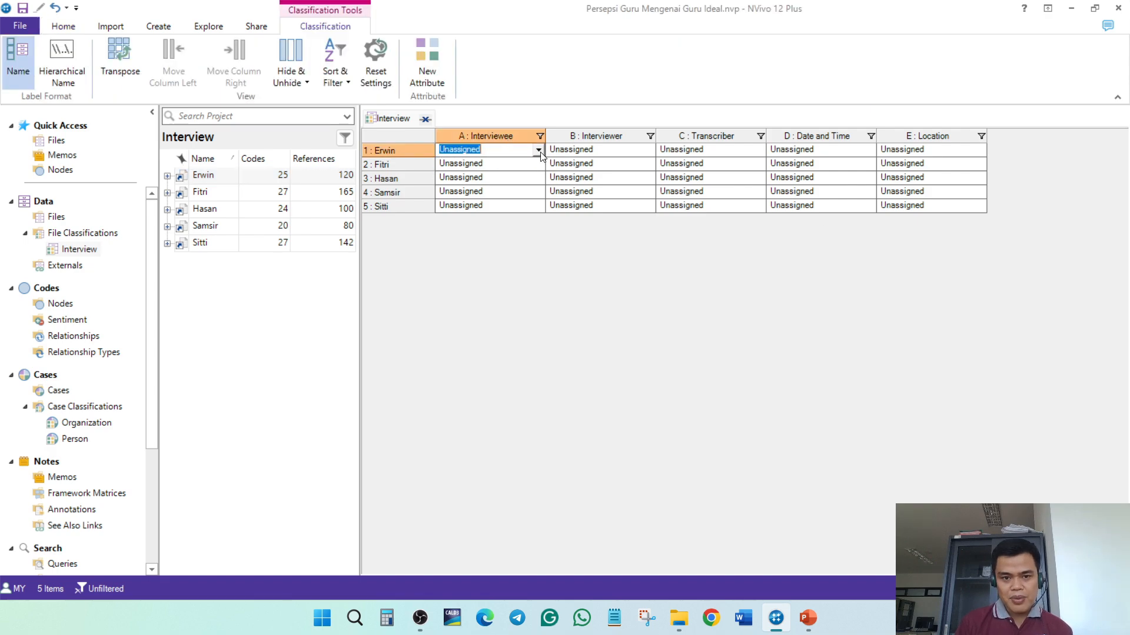
pyautogui.click(538, 150)
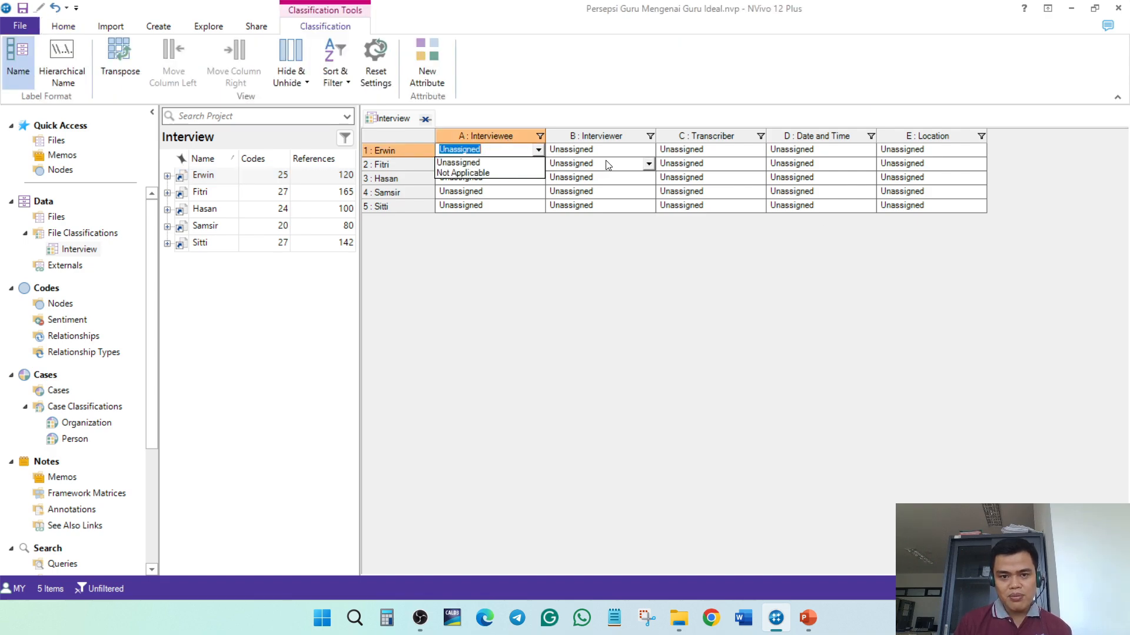
pyautogui.click(618, 139)
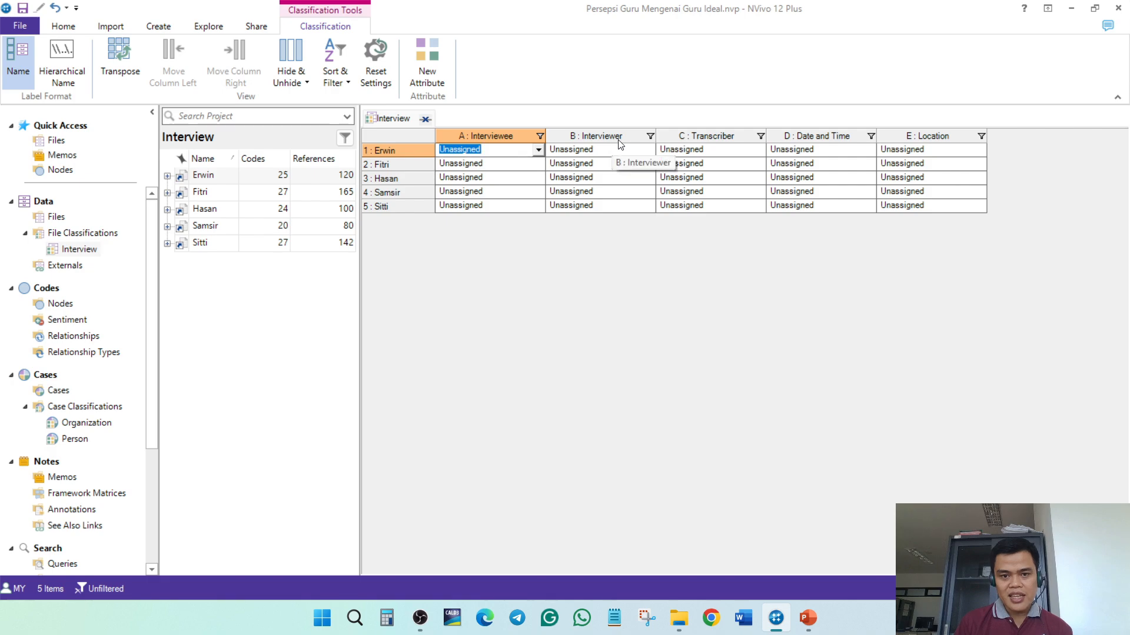
pyautogui.click(648, 150)
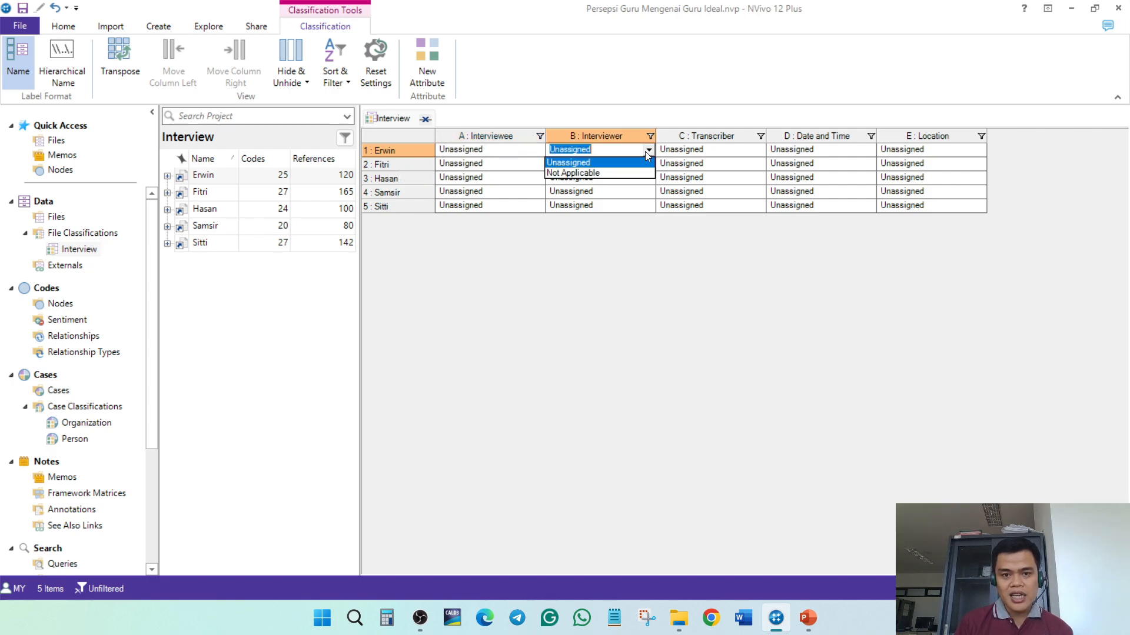
pyautogui.click(757, 151)
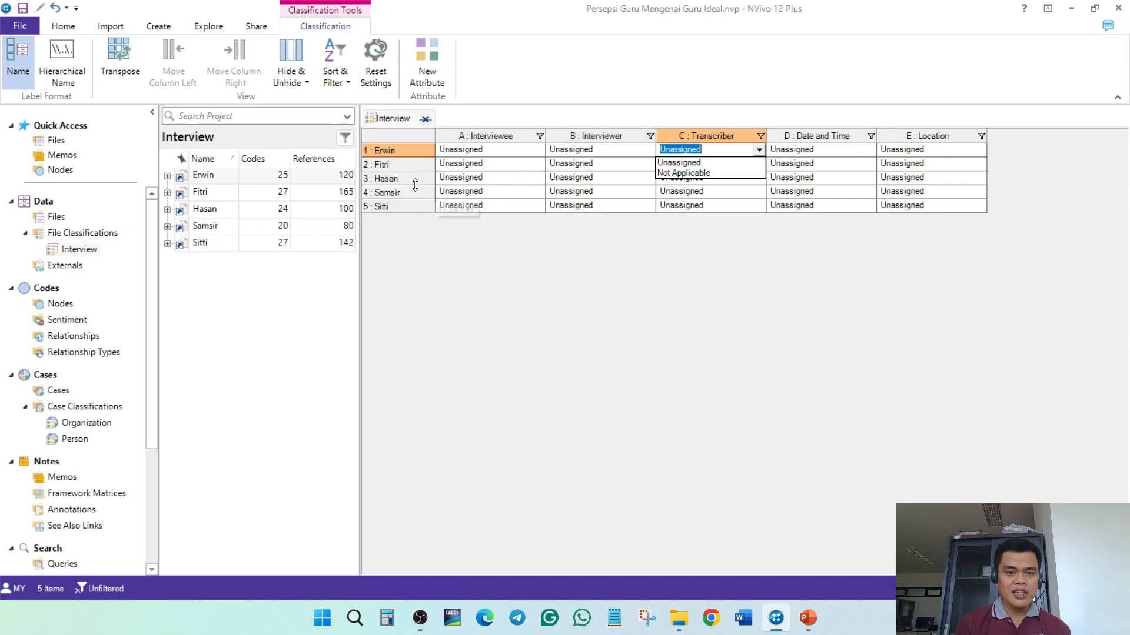
pyautogui.click(279, 301)
pyautogui.click(589, 356)
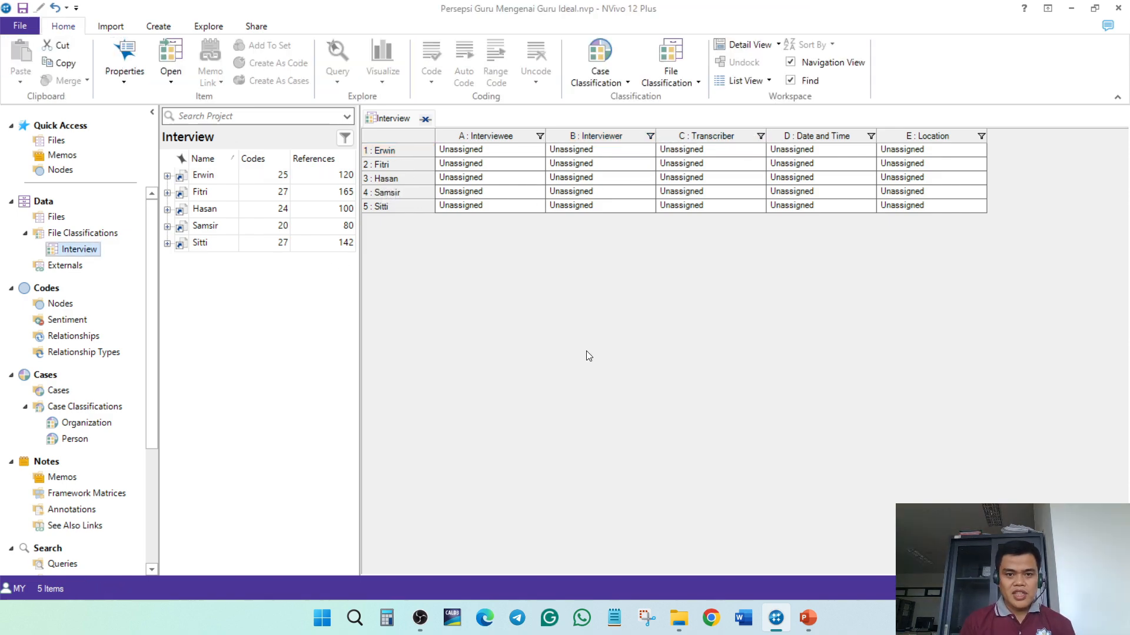
# Expand the Interview classification under File Classifications to list its attributes
pyautogui.click(83, 235)
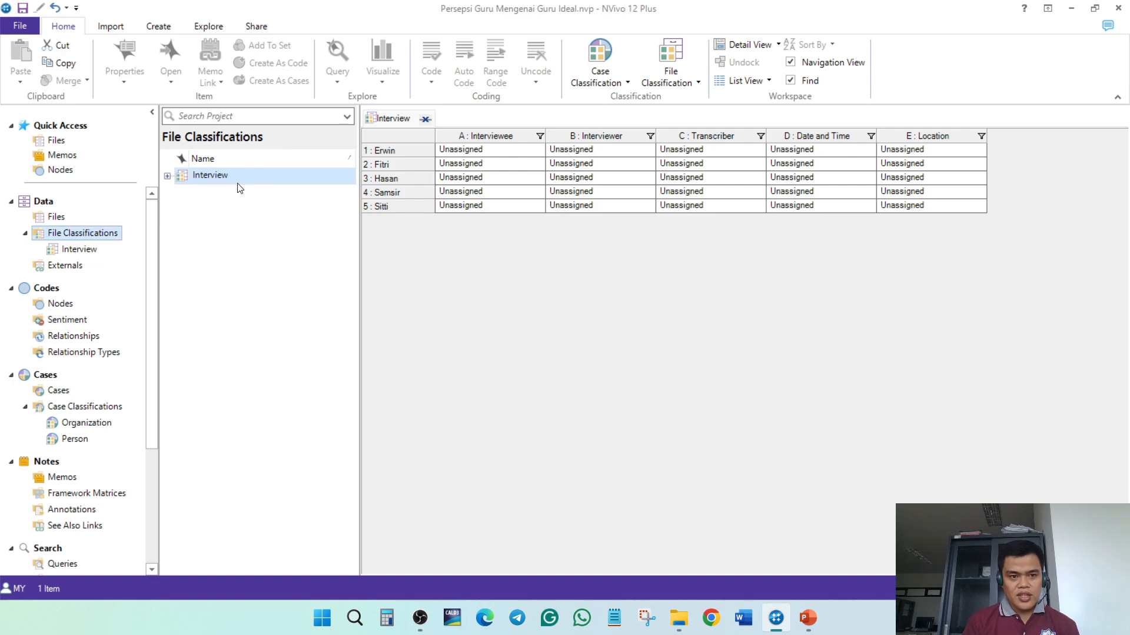
pyautogui.click(168, 177)
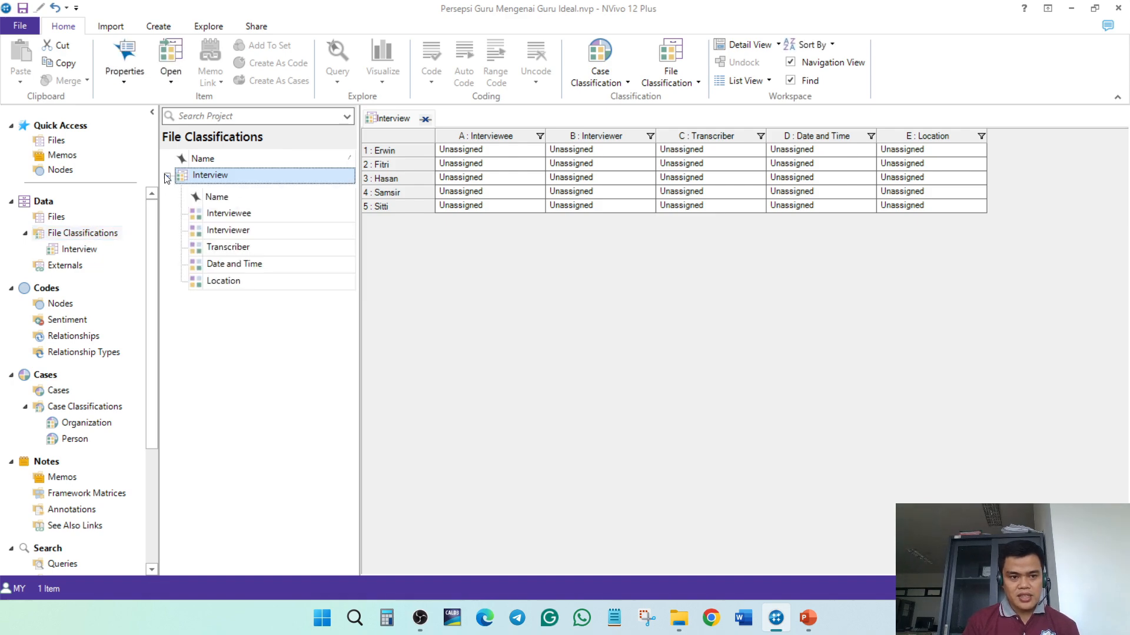
# Rename the Interviewee attribute of the Interview file classification as Partisipan in its attribute properties
pyautogui.rightClick(225, 218)
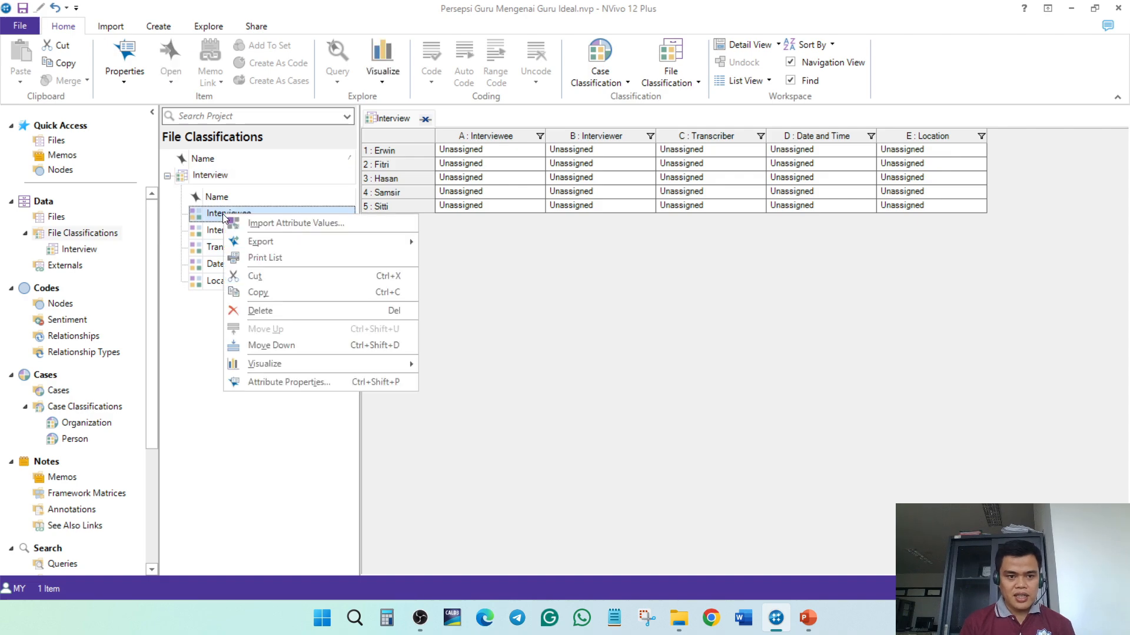
pyautogui.click(334, 390)
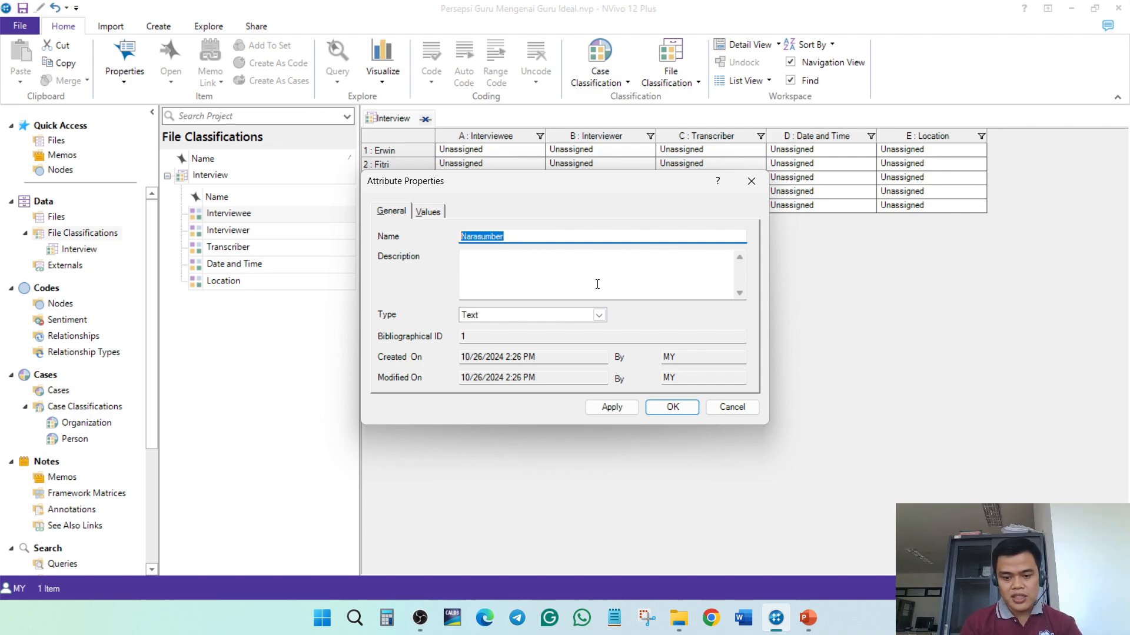
pyautogui.write('Partisipan')
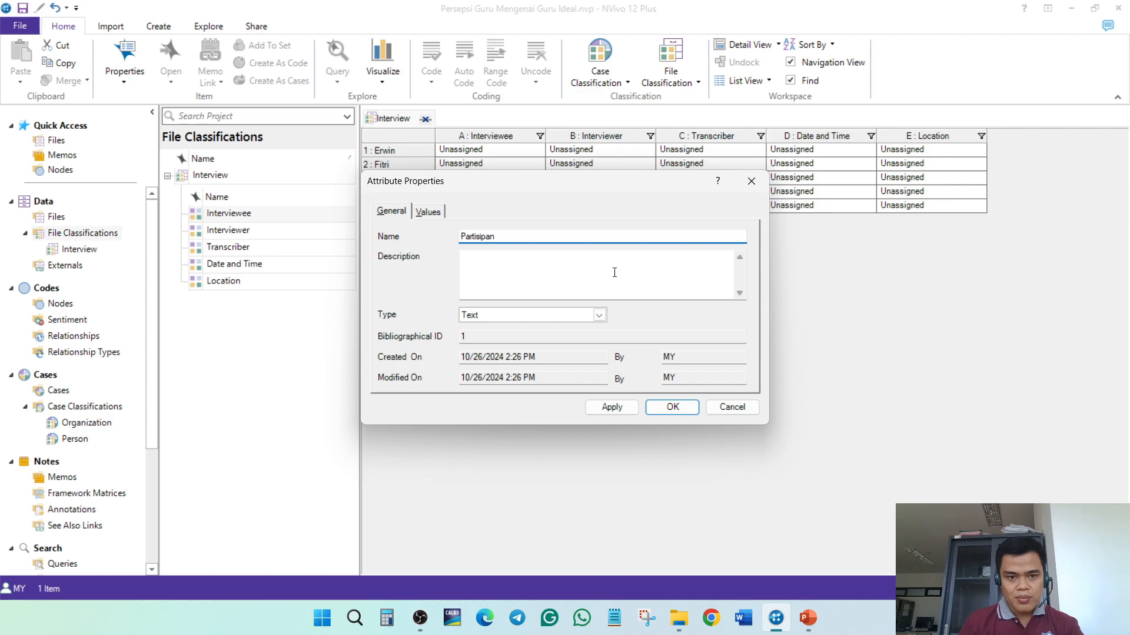
# Add the first names of the five interview participants as values of the Partisipan attribute
pyautogui.click(436, 212)
pyautogui.click(413, 286)
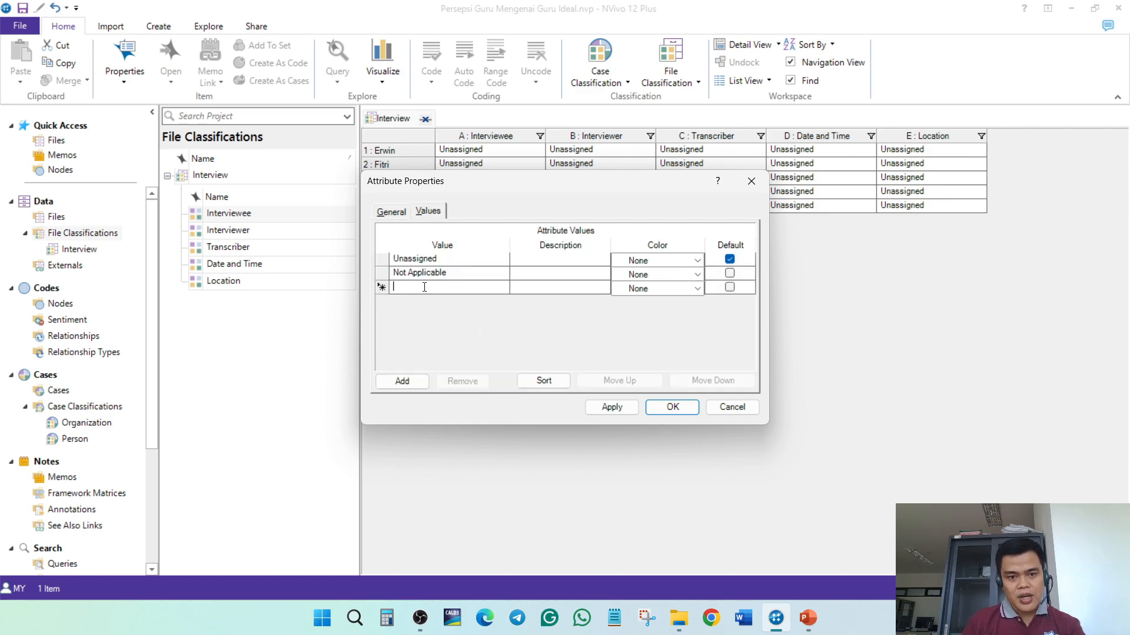
pyautogui.write('Erwin')
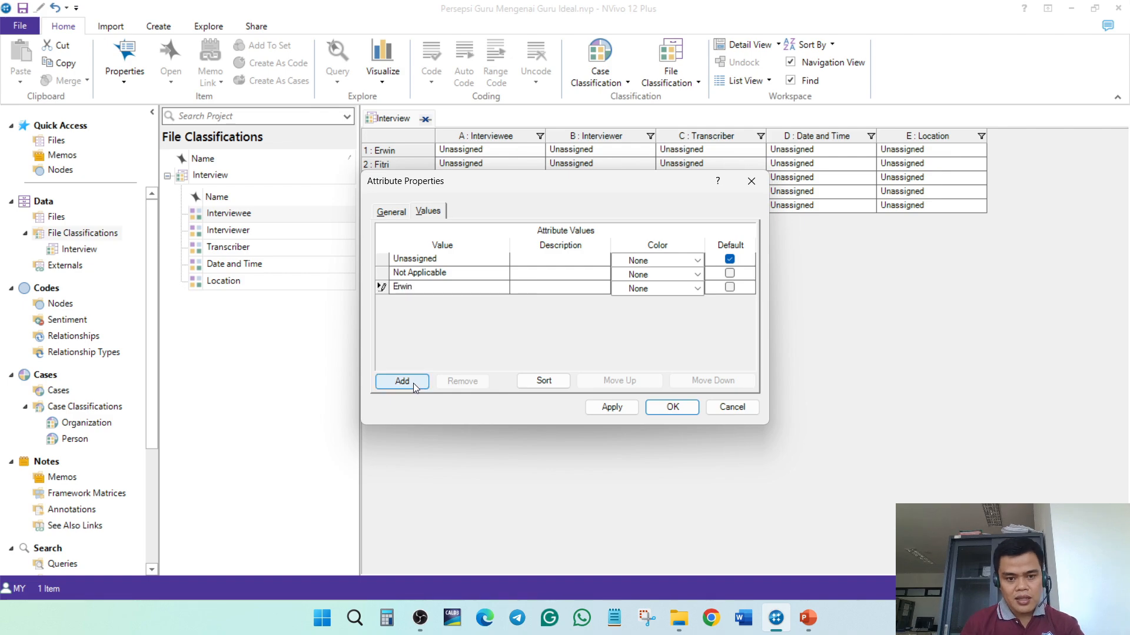
pyautogui.click(412, 382)
pyautogui.write('Siti')
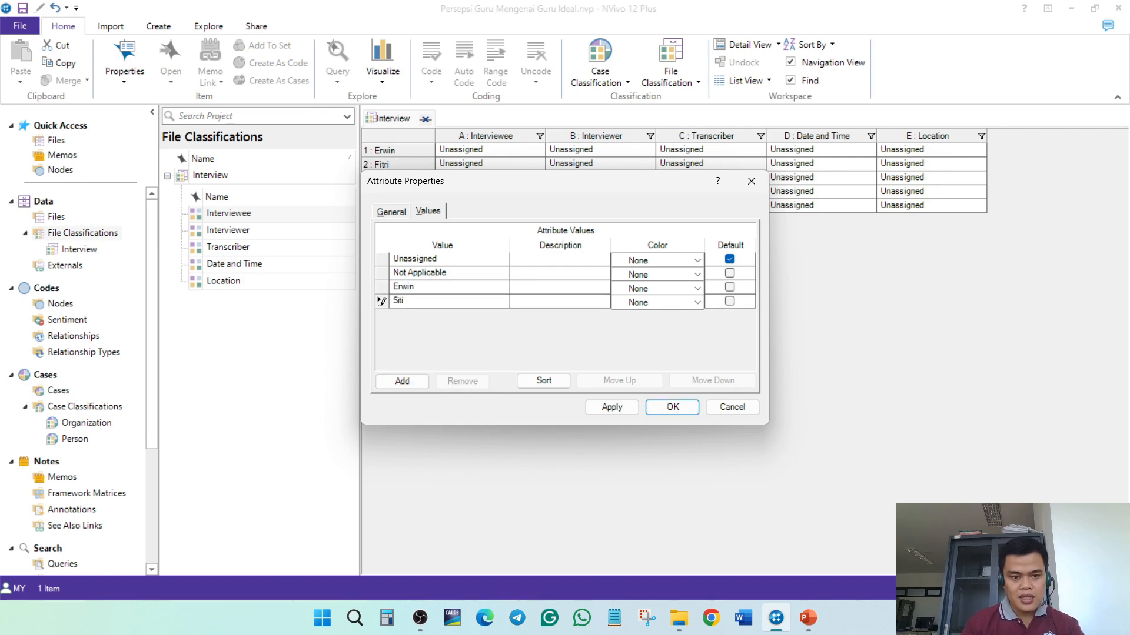
pyautogui.click(402, 382)
pyautogui.write('Fi')
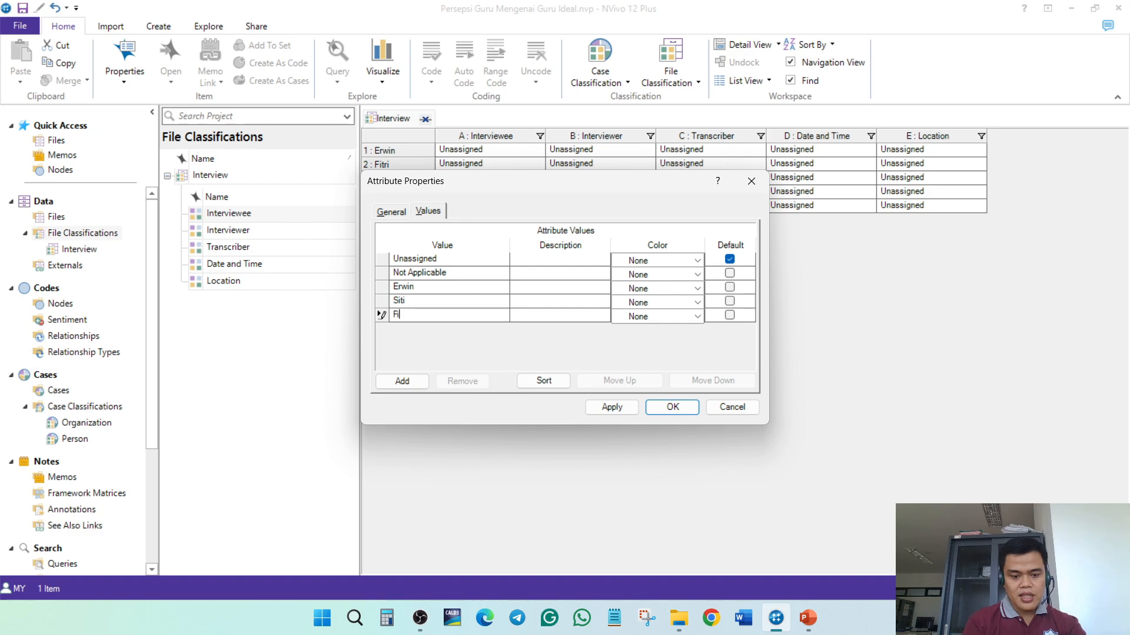
pyautogui.write('tri')
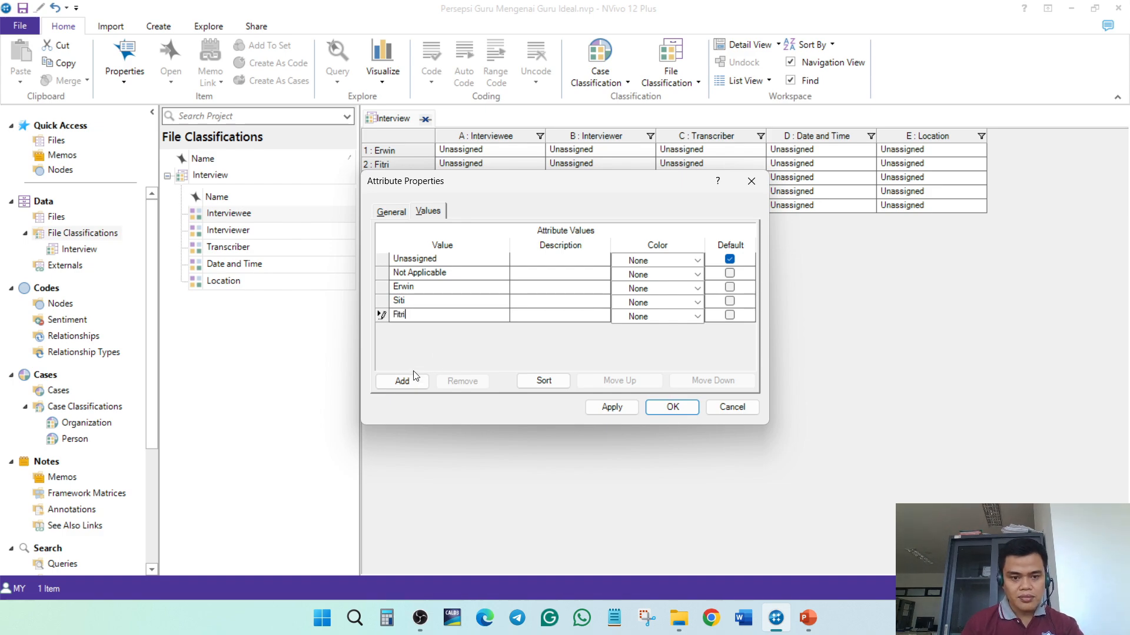
pyautogui.click(414, 377)
pyautogui.write('Hasa')
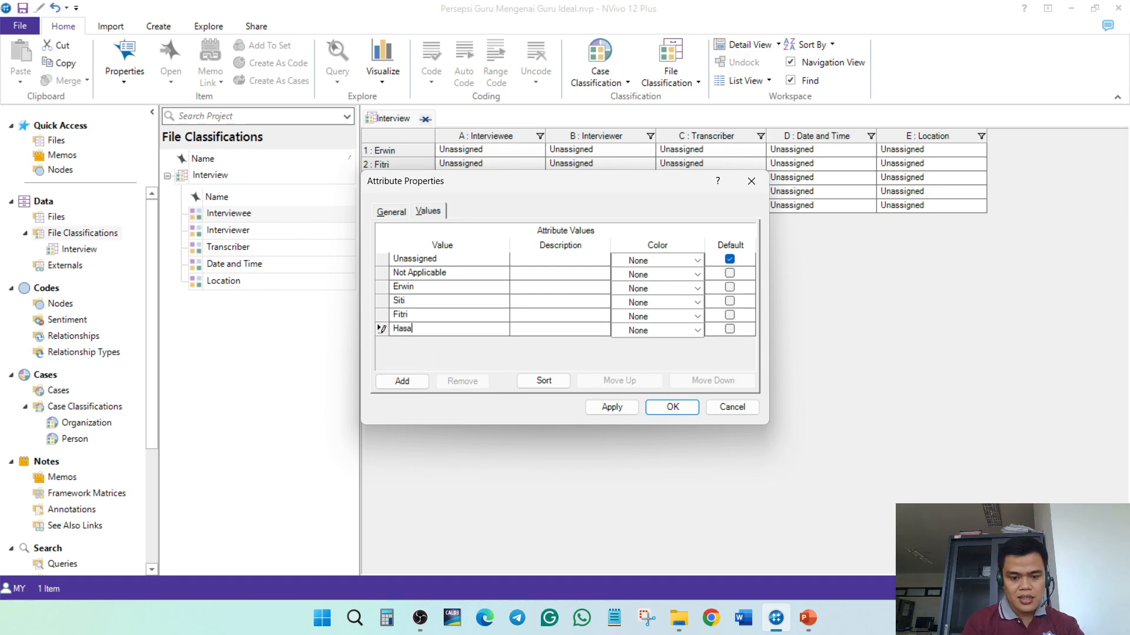
pyautogui.write('n')
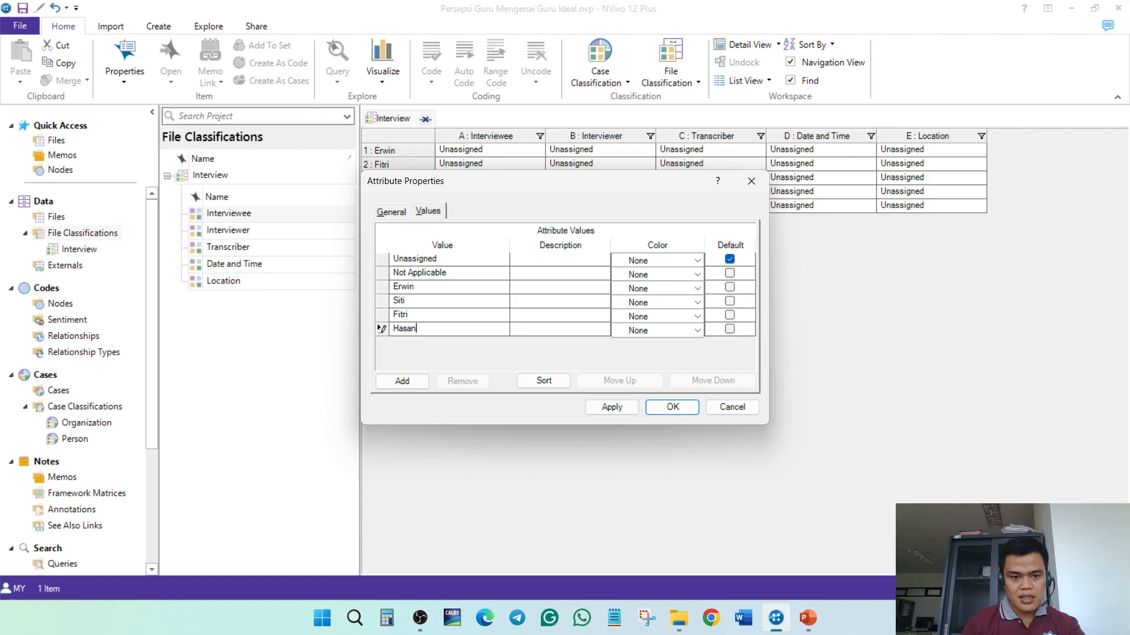
pyautogui.click(413, 382)
pyautogui.write('Samsir')
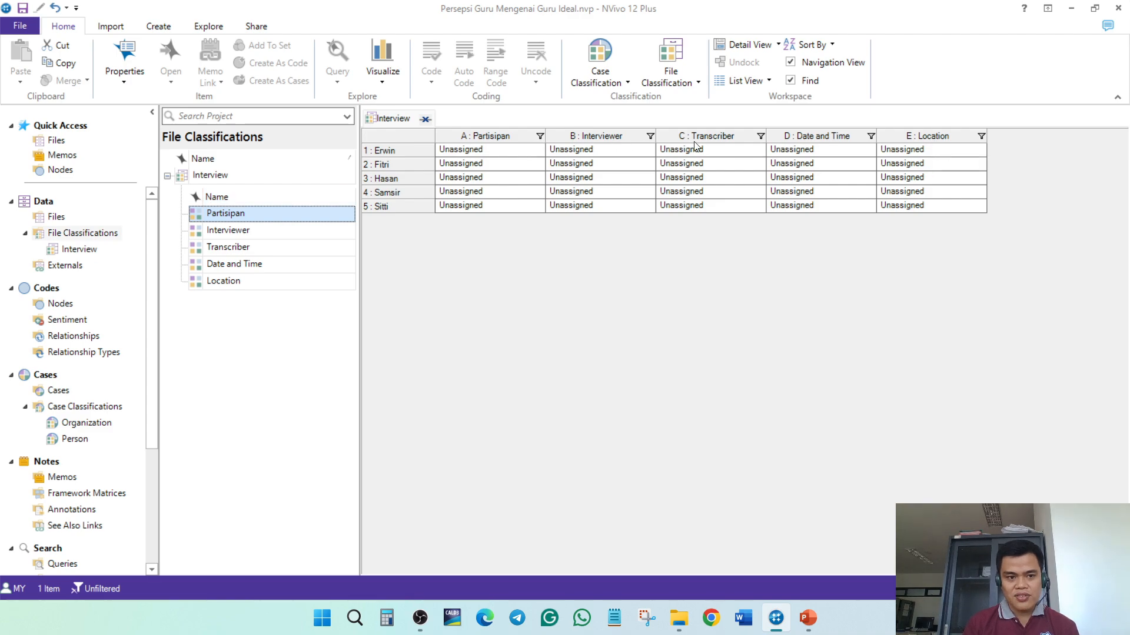
# Set the Partisipan value of each of the five files in the Interview sheet to the matching participant's name
pyautogui.click(501, 136)
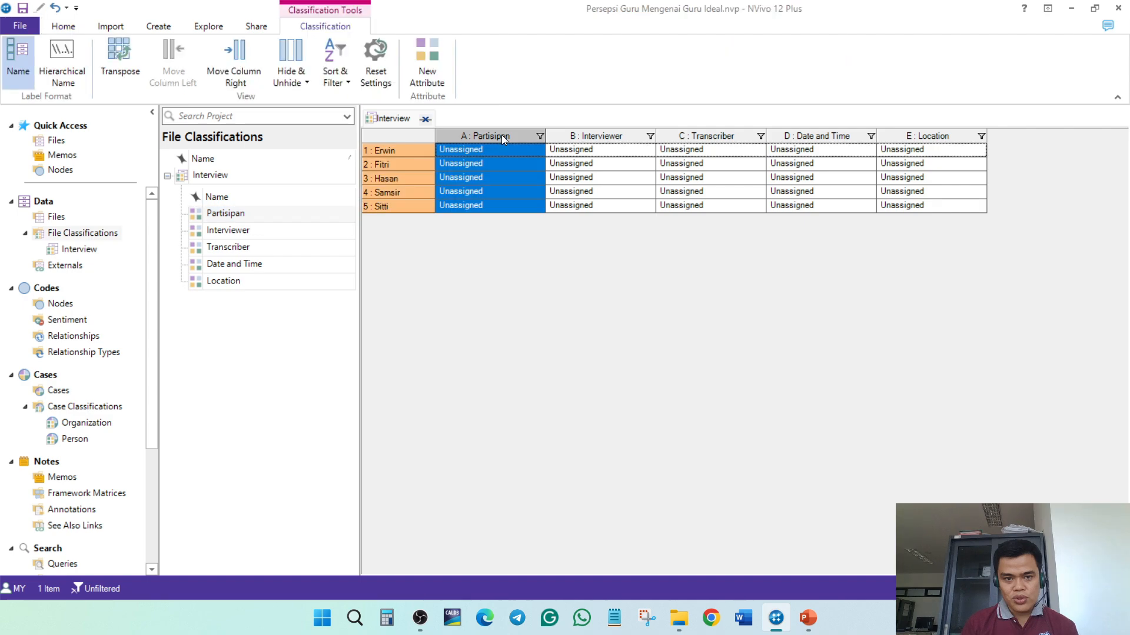
pyautogui.click(401, 151)
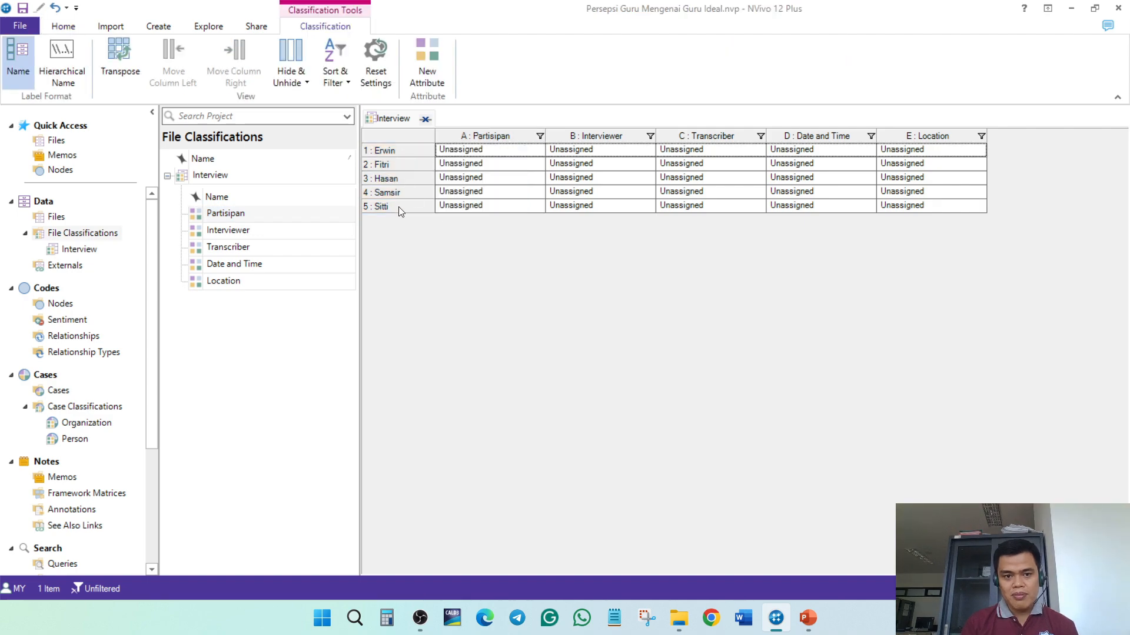
pyautogui.click(539, 151)
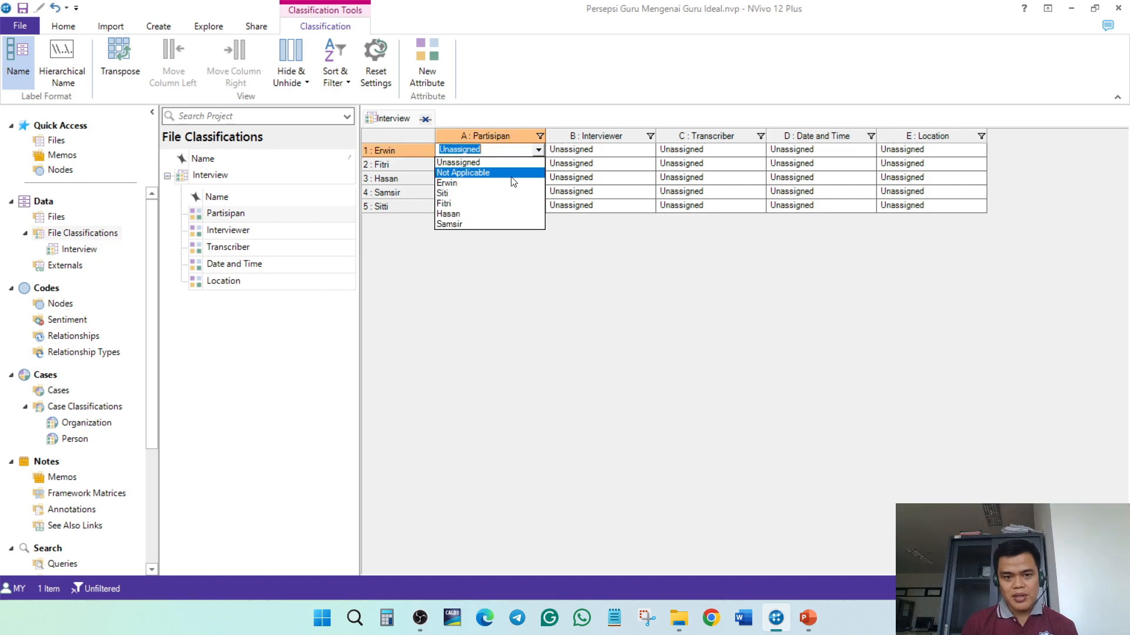
pyautogui.click(463, 185)
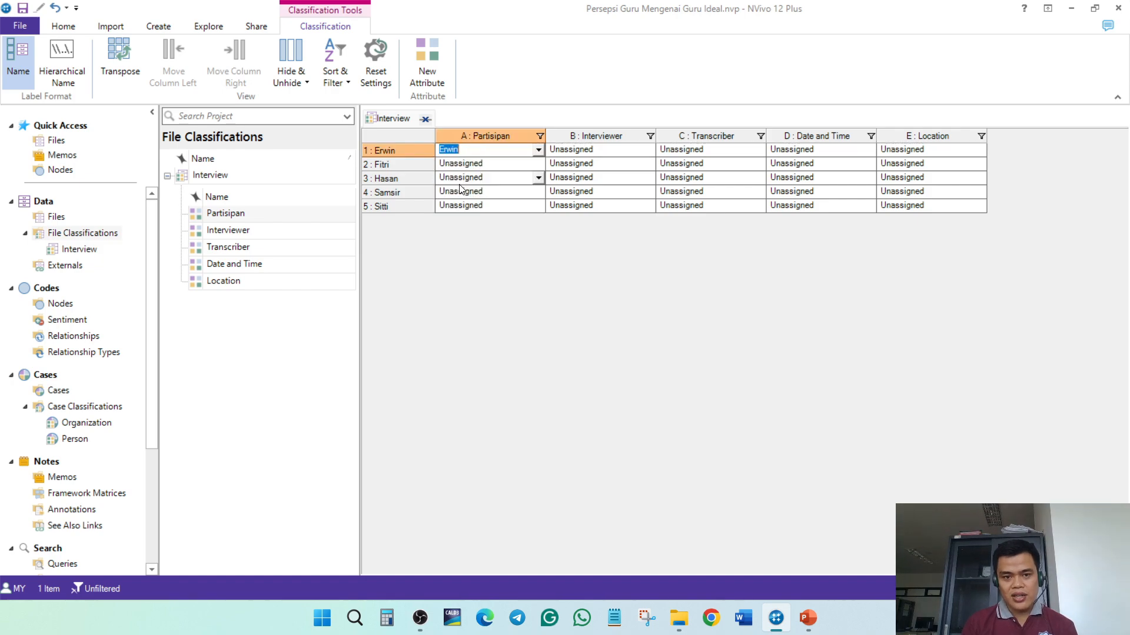
pyautogui.click(539, 164)
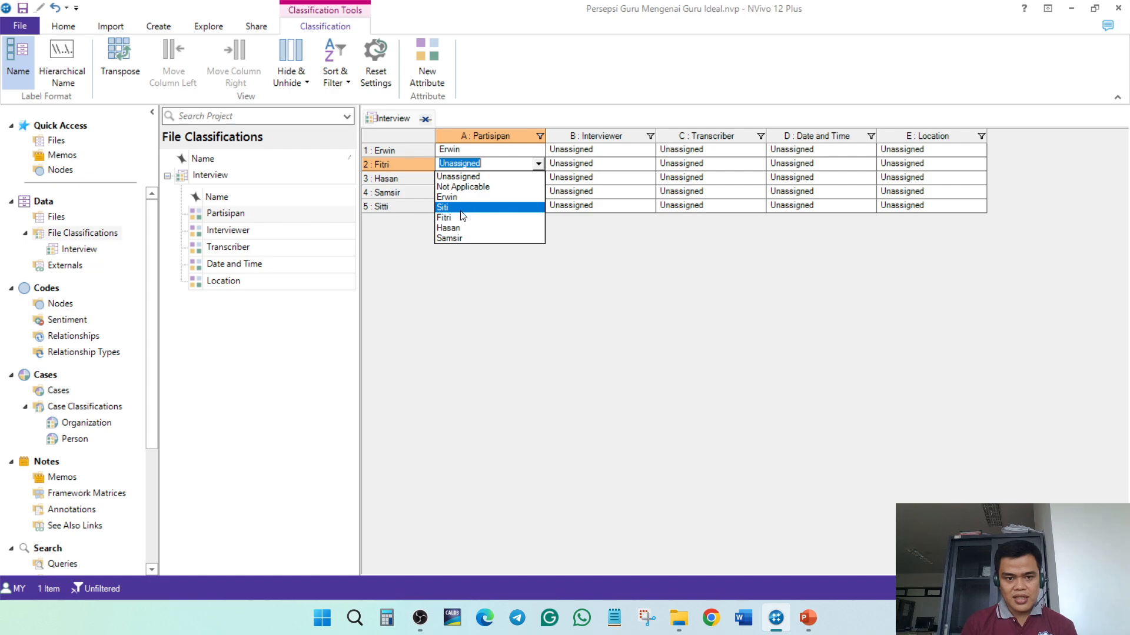
pyautogui.click(463, 216)
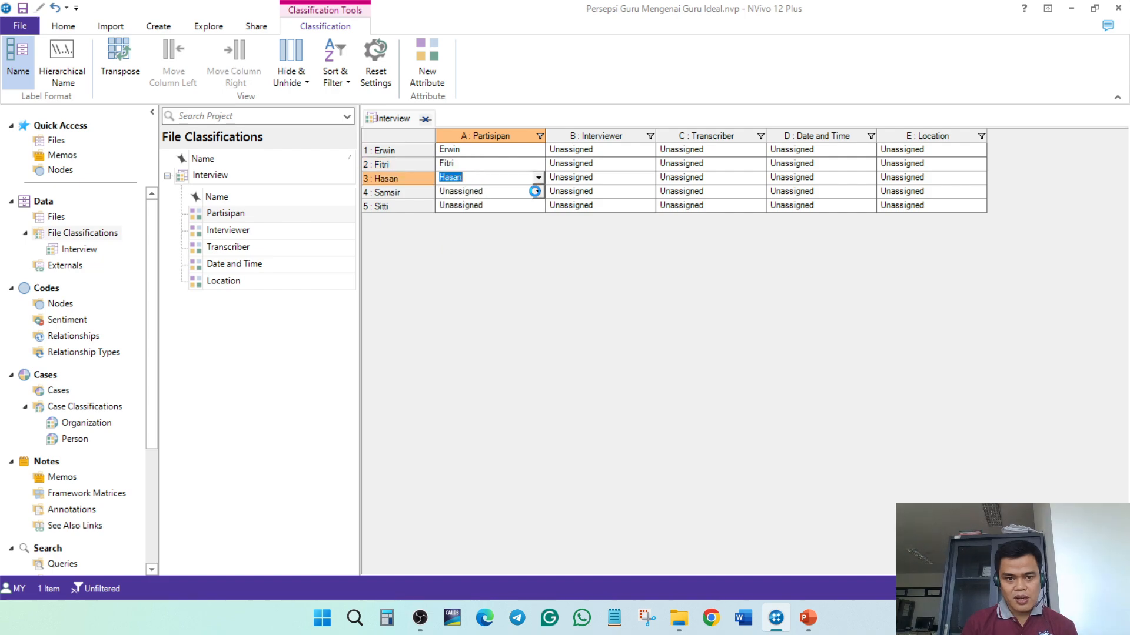
pyautogui.click(534, 192)
pyautogui.click(463, 261)
pyautogui.click(538, 206)
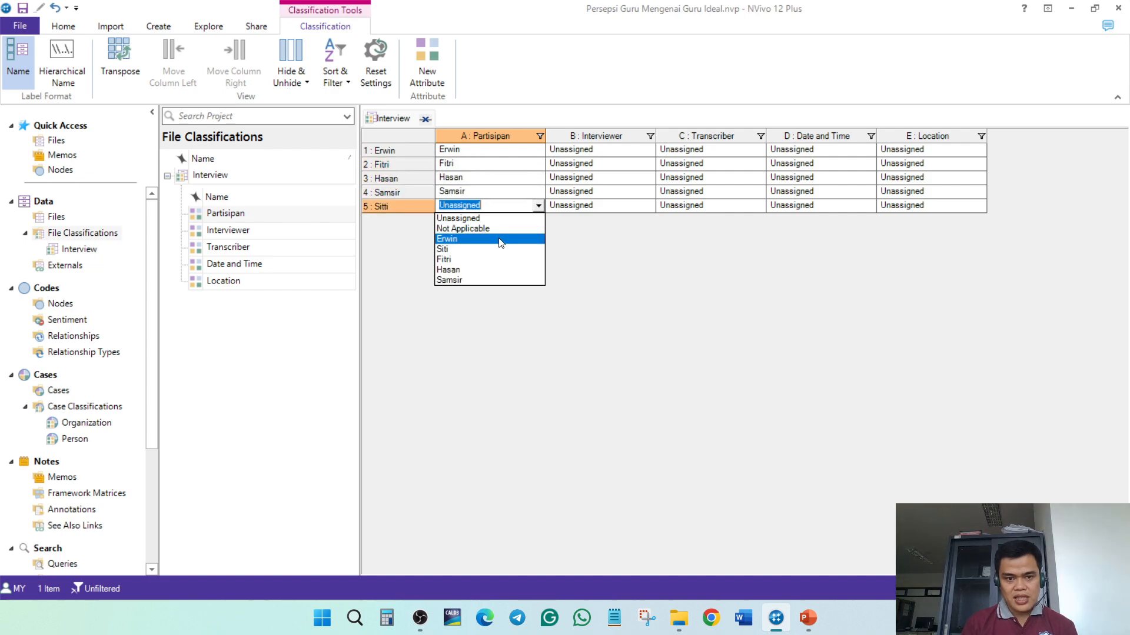
pyautogui.click(501, 246)
# Check the Interviewer values available for the first file and rename the Interviewer attribute as Pewawancara
pyautogui.click(648, 151)
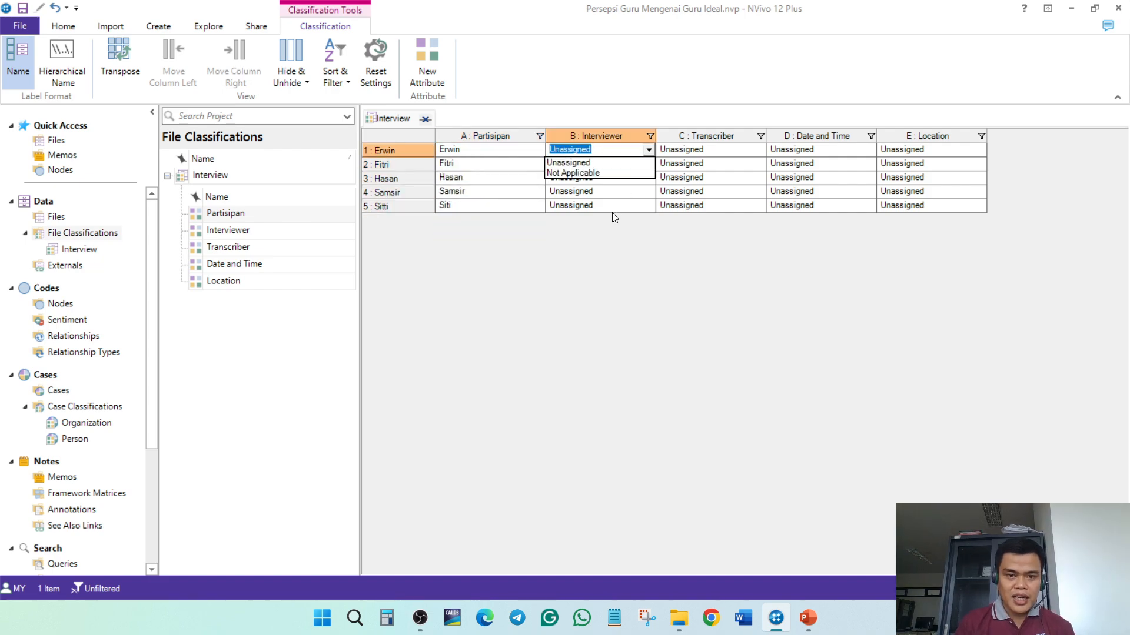
pyautogui.click(518, 334)
pyautogui.click(261, 342)
pyautogui.doubleClick(228, 234)
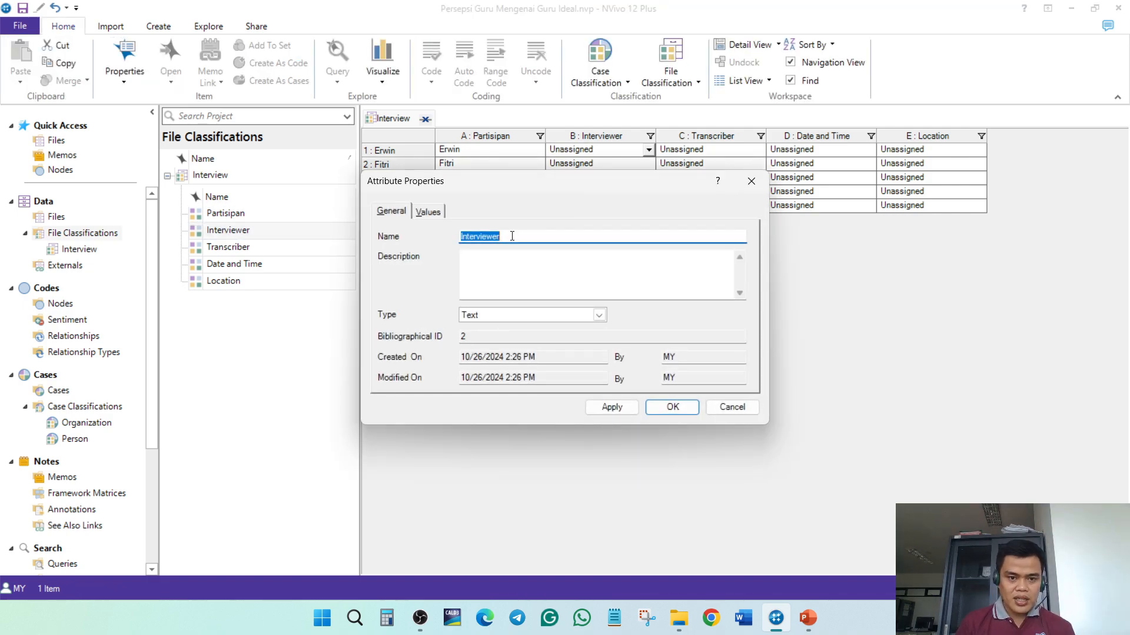
pyautogui.write('Pe')
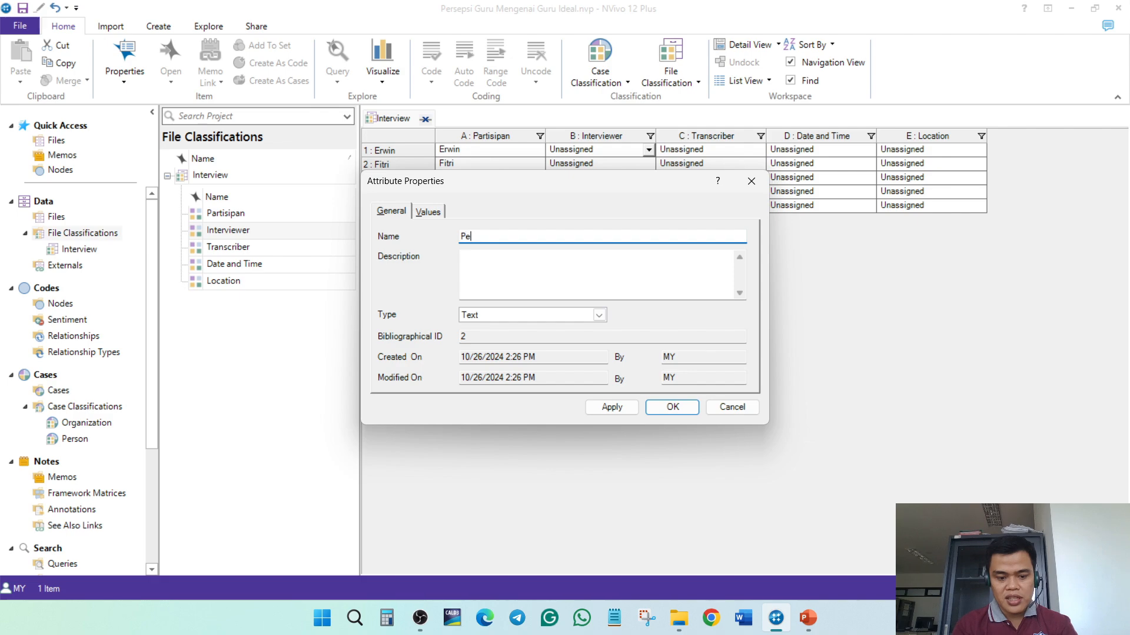
pyautogui.write('wawancara')
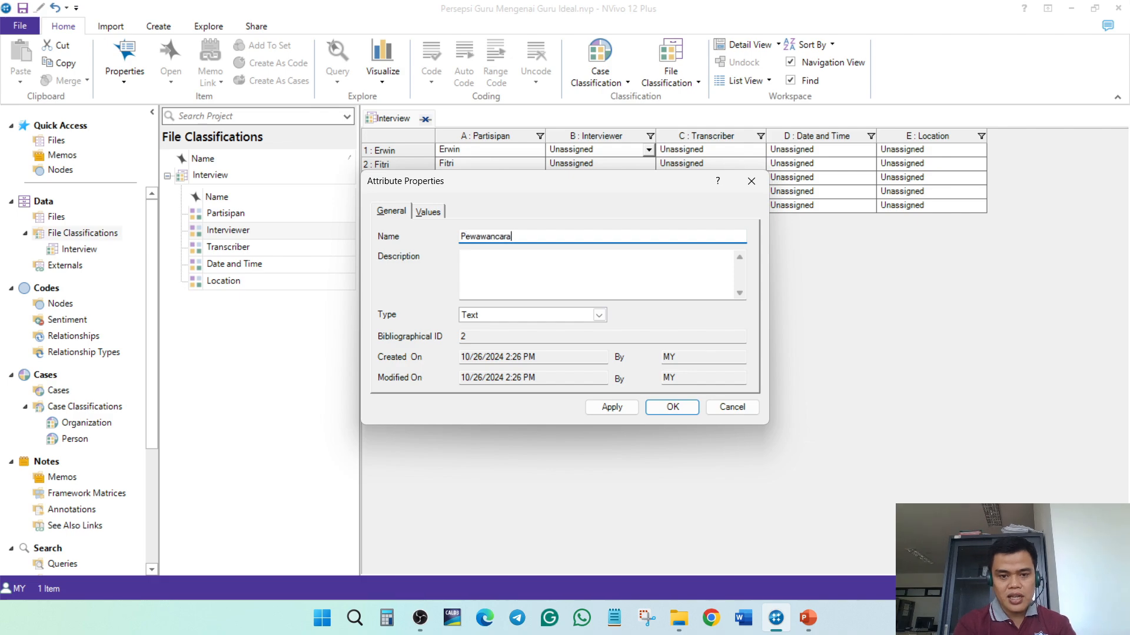
# Add the two interviewers' names as values of the Pewawancara attribute and save its properties
pyautogui.click(428, 213)
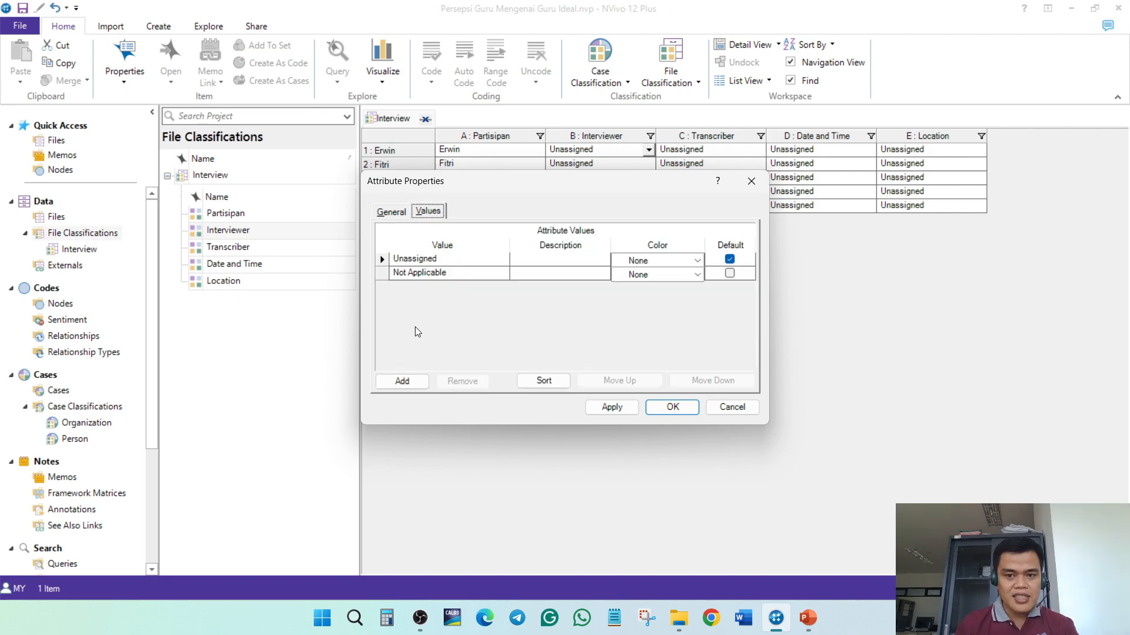
pyautogui.click(405, 381)
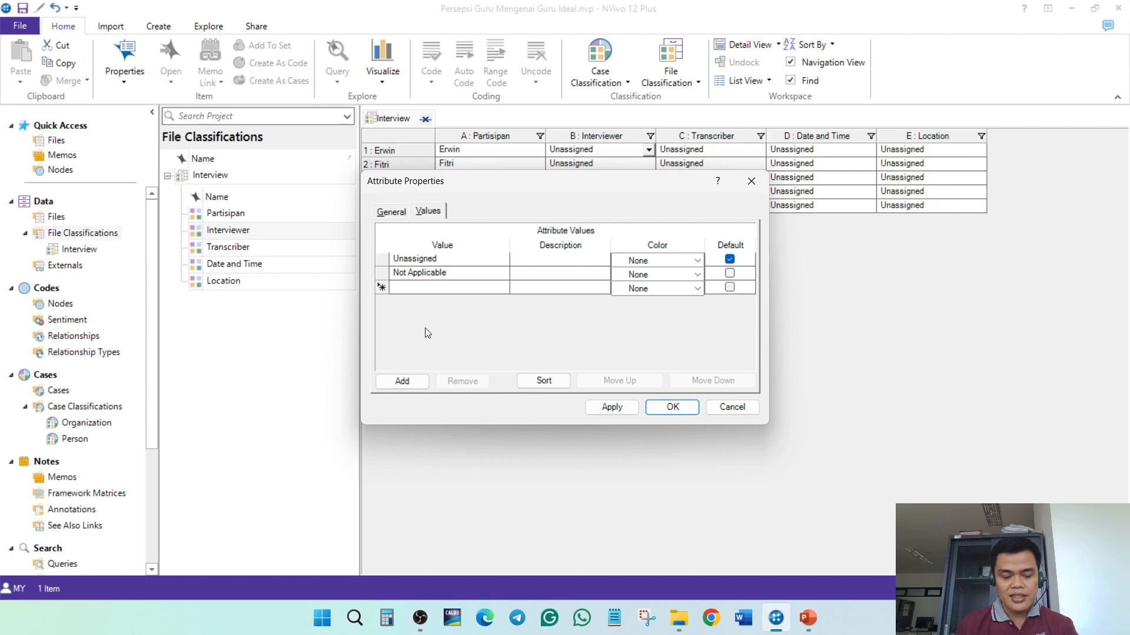
pyautogui.write('Wahyuddin')
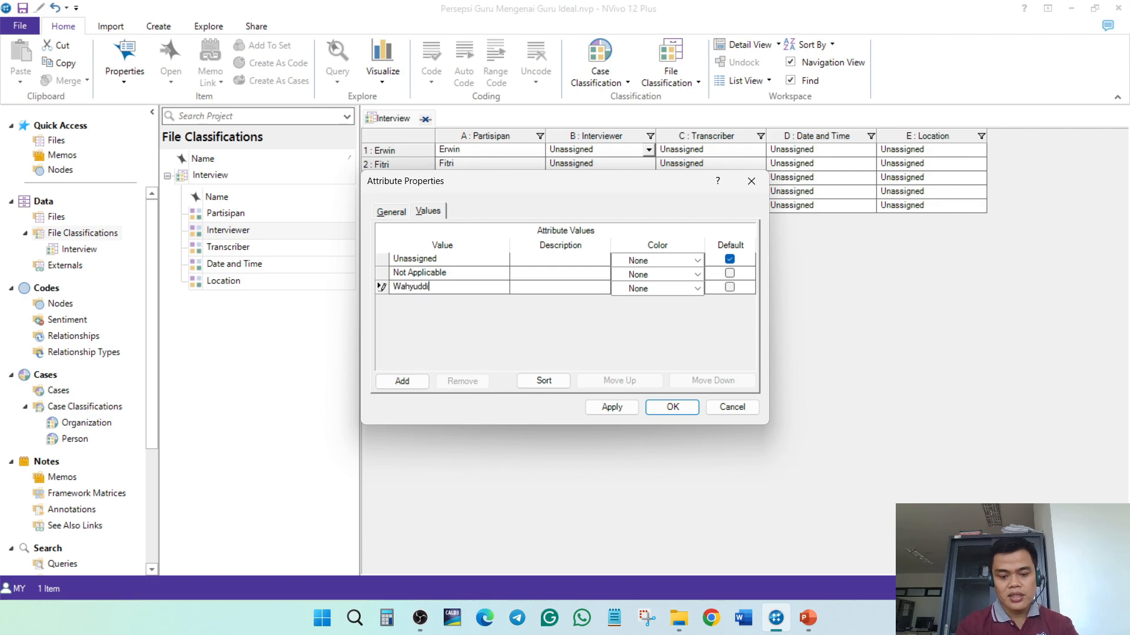
pyautogui.click(406, 380)
pyautogui.write('Zulkifli')
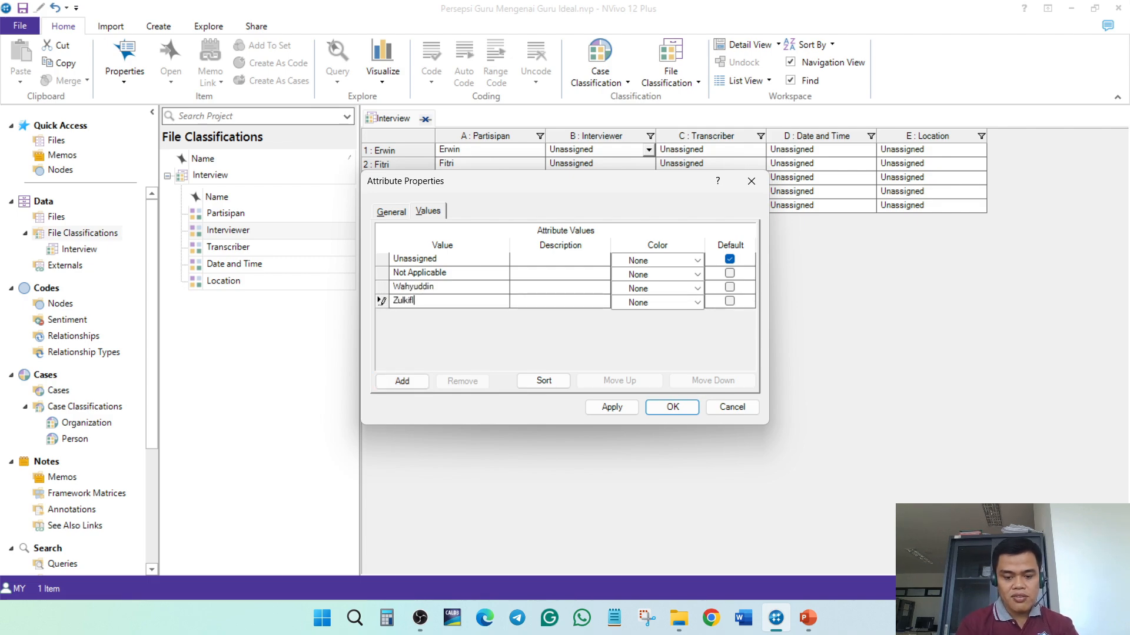
pyautogui.click(673, 408)
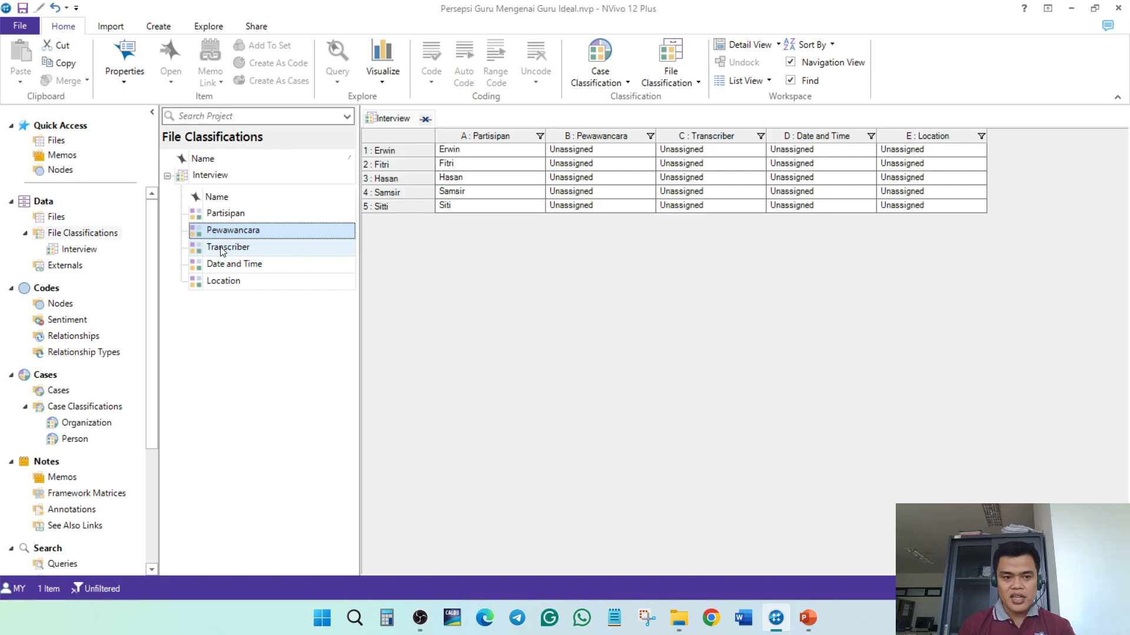
# Add the first names of the two transcribers as values of the Transcriber attribute and save its properties
pyautogui.rightClick(222, 250)
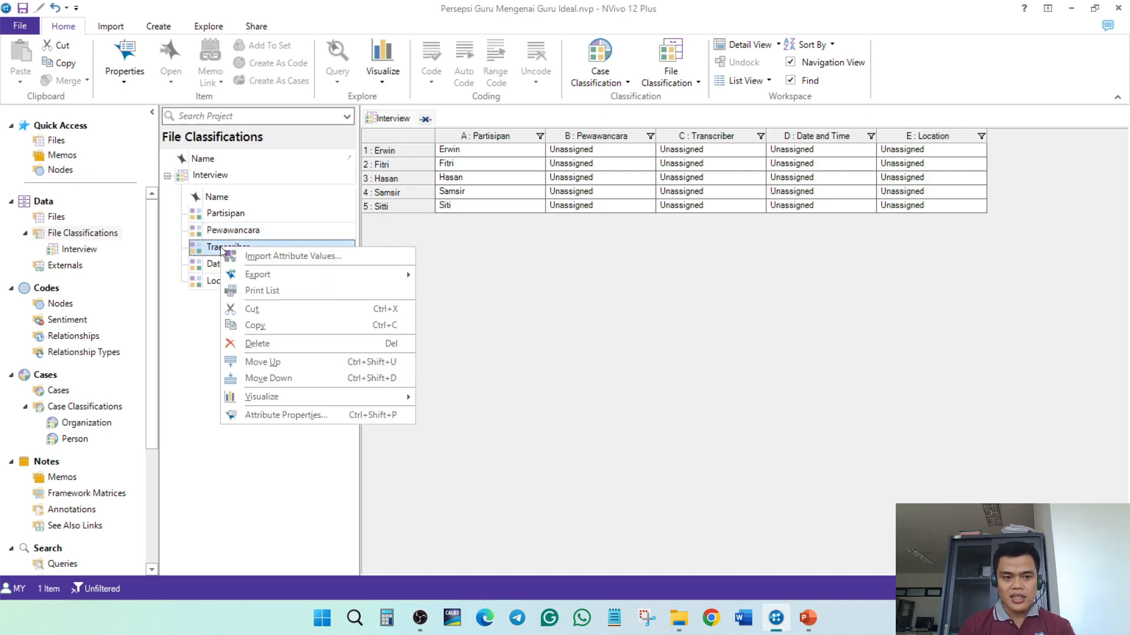
pyautogui.press('Escape')
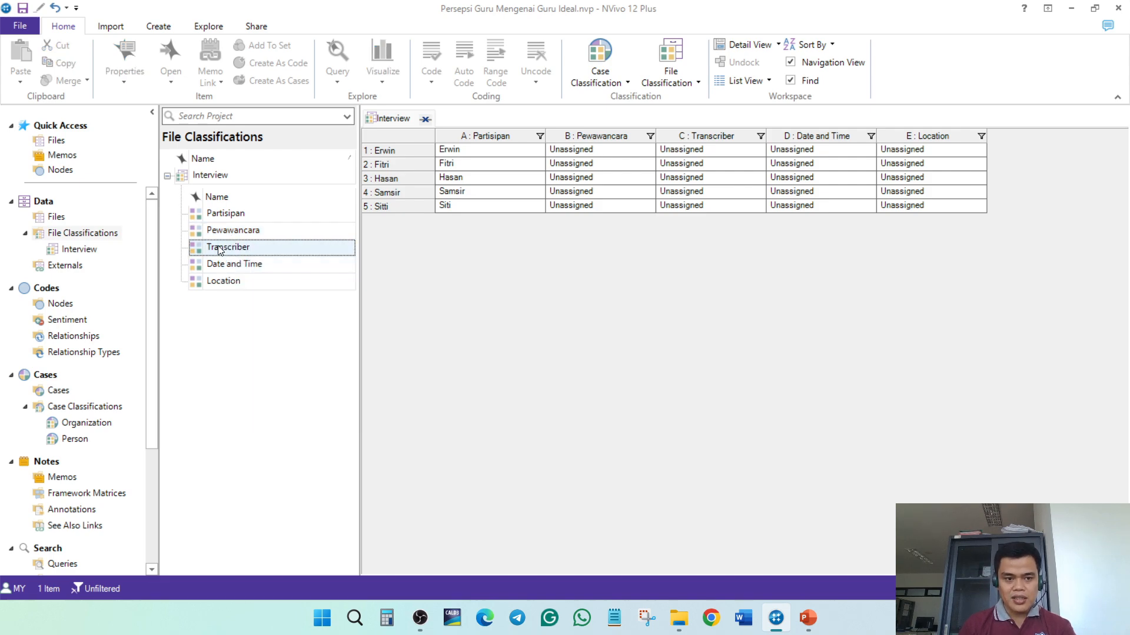
pyautogui.rightClick(218, 250)
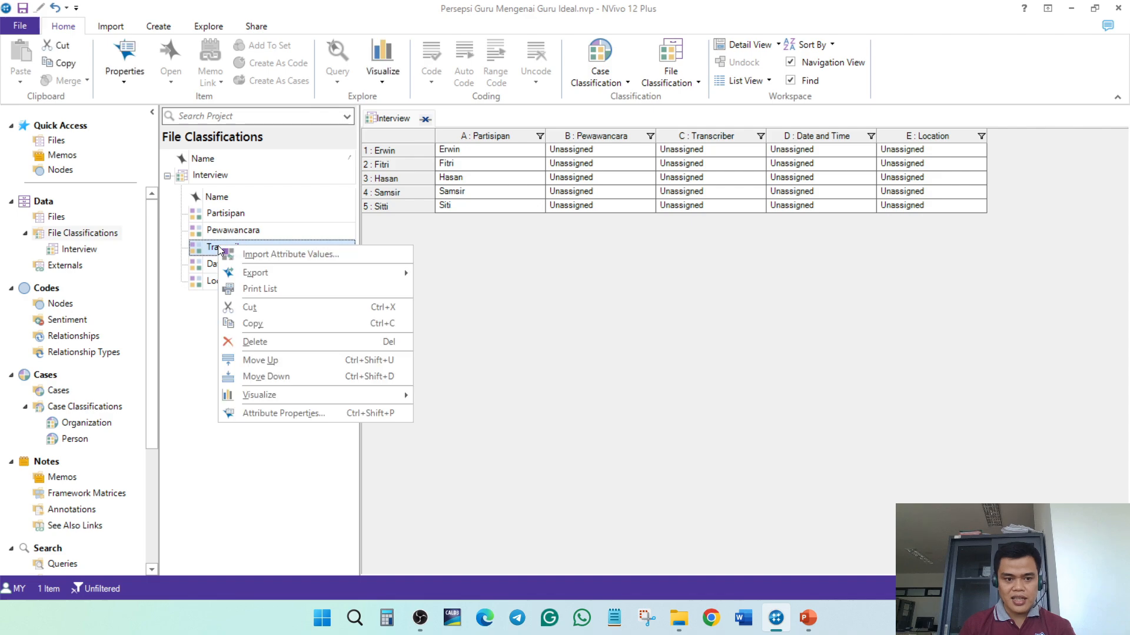
pyautogui.click(280, 412)
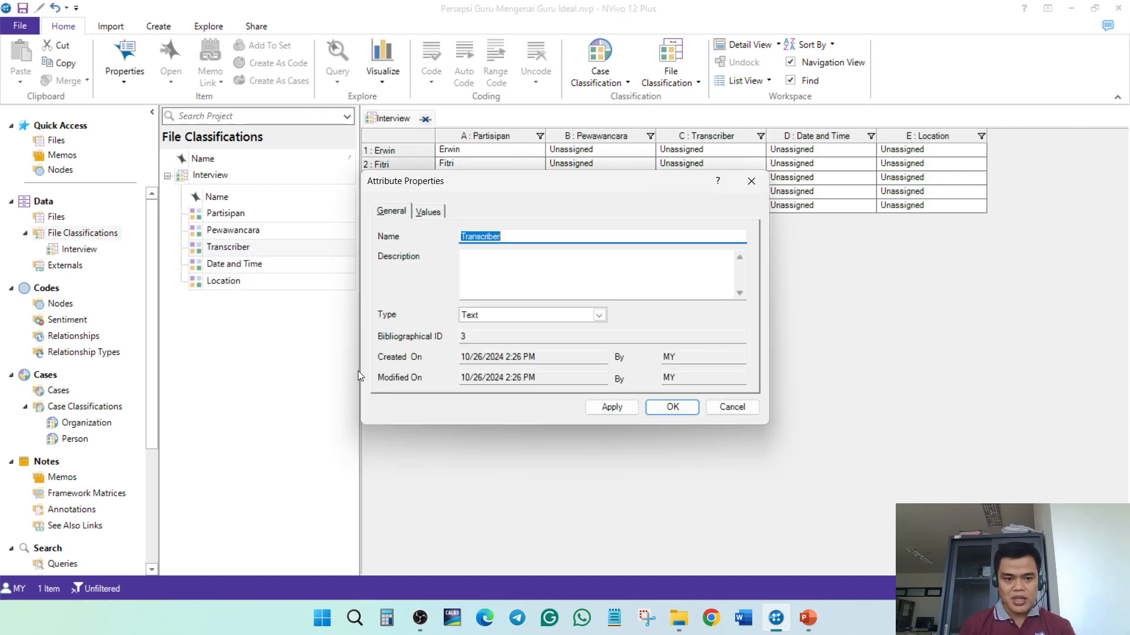
pyautogui.click(427, 212)
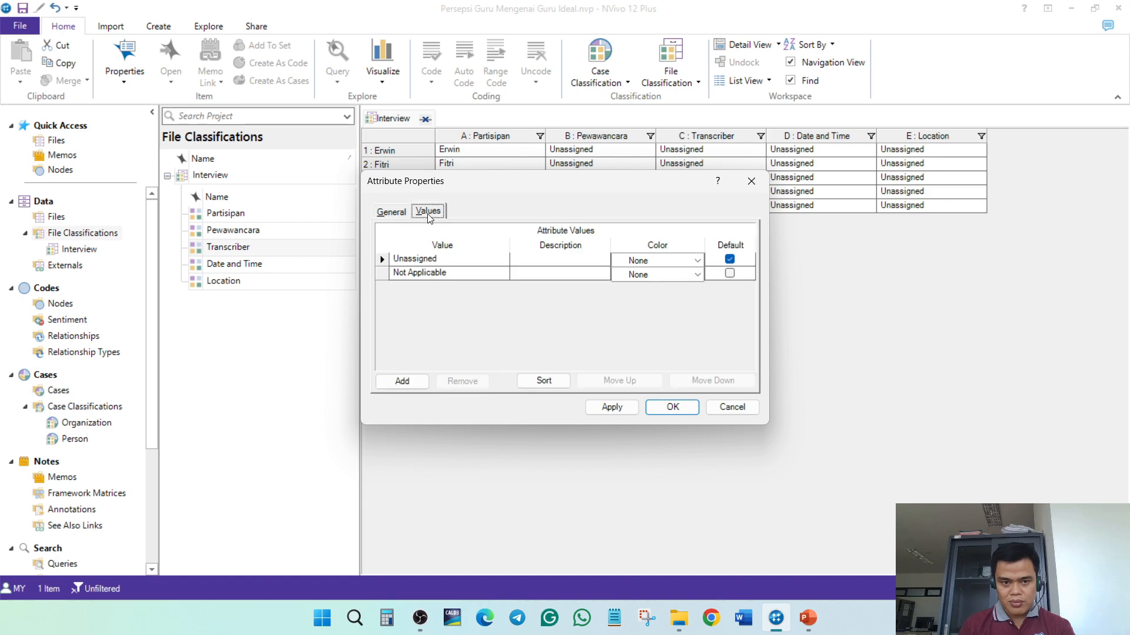
pyautogui.click(394, 378)
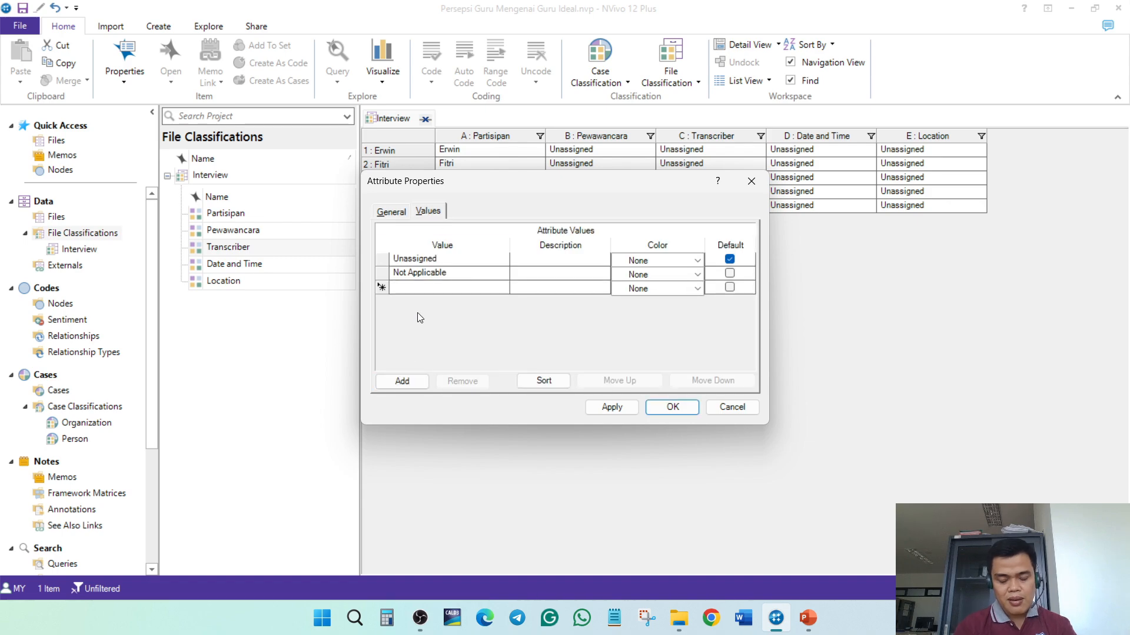
pyautogui.write('R')
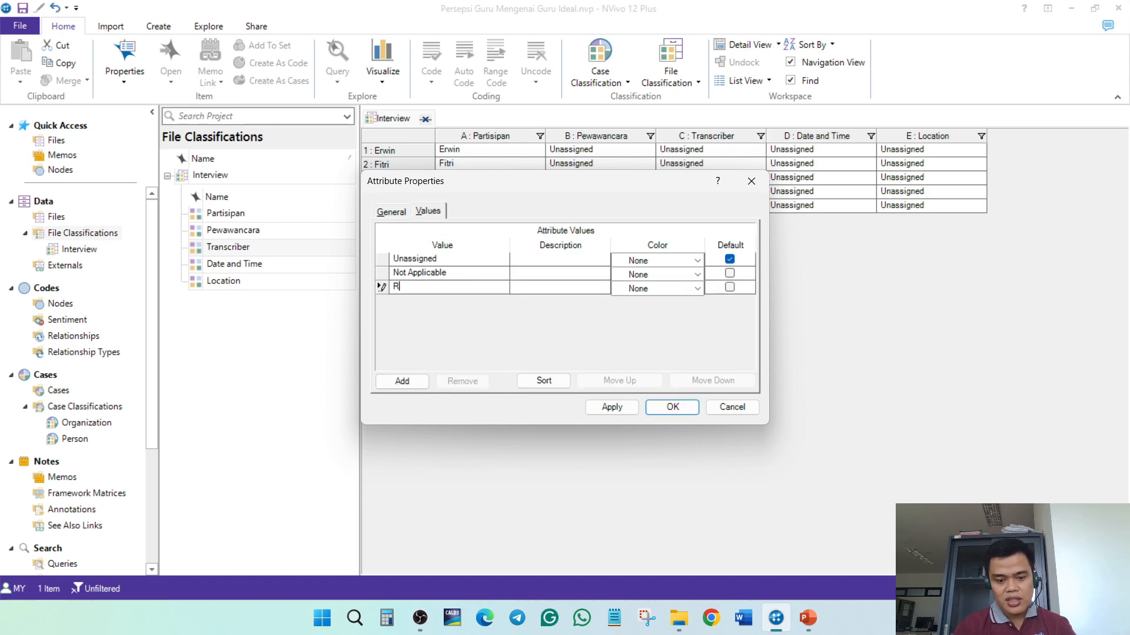
pyautogui.write('ahmat')
pyautogui.click(404, 381)
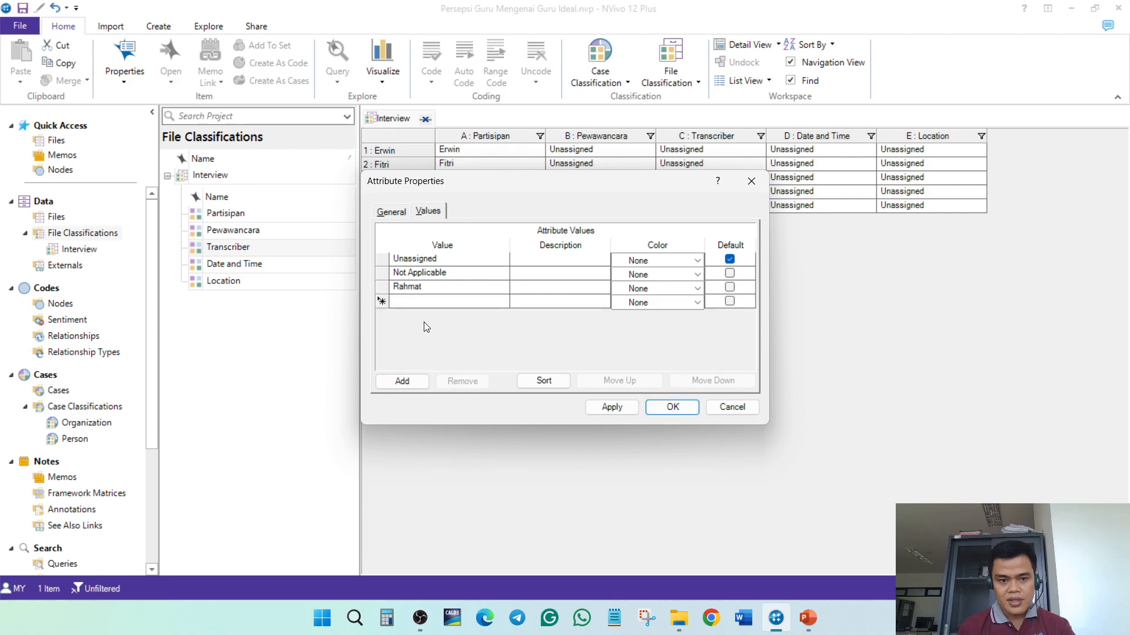
pyautogui.write('Wahyu')
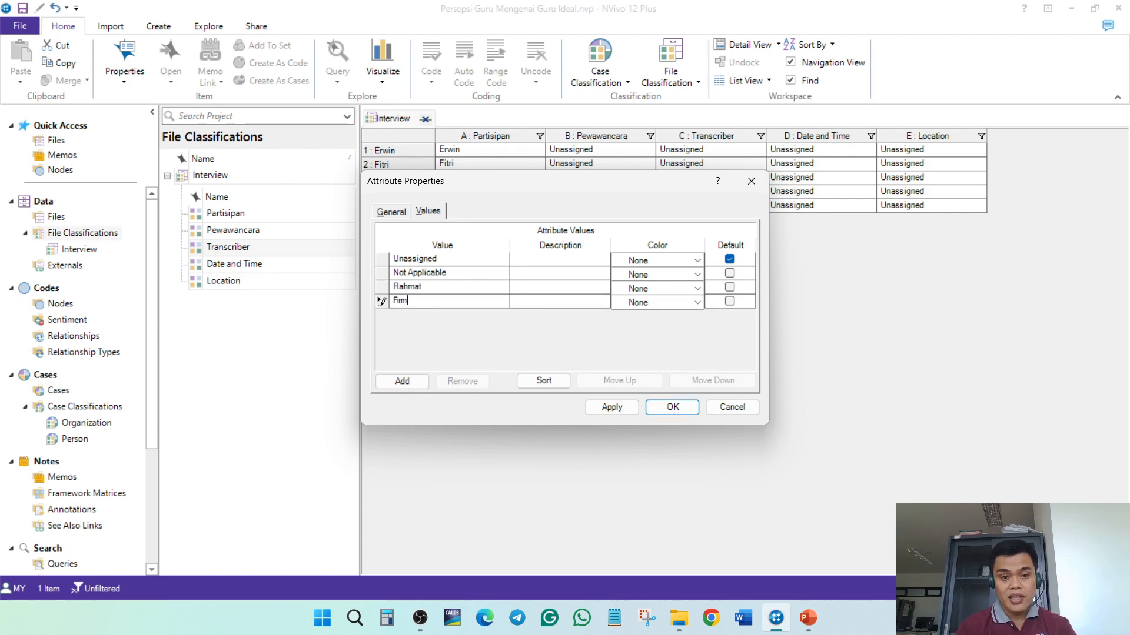
pyautogui.click(671, 407)
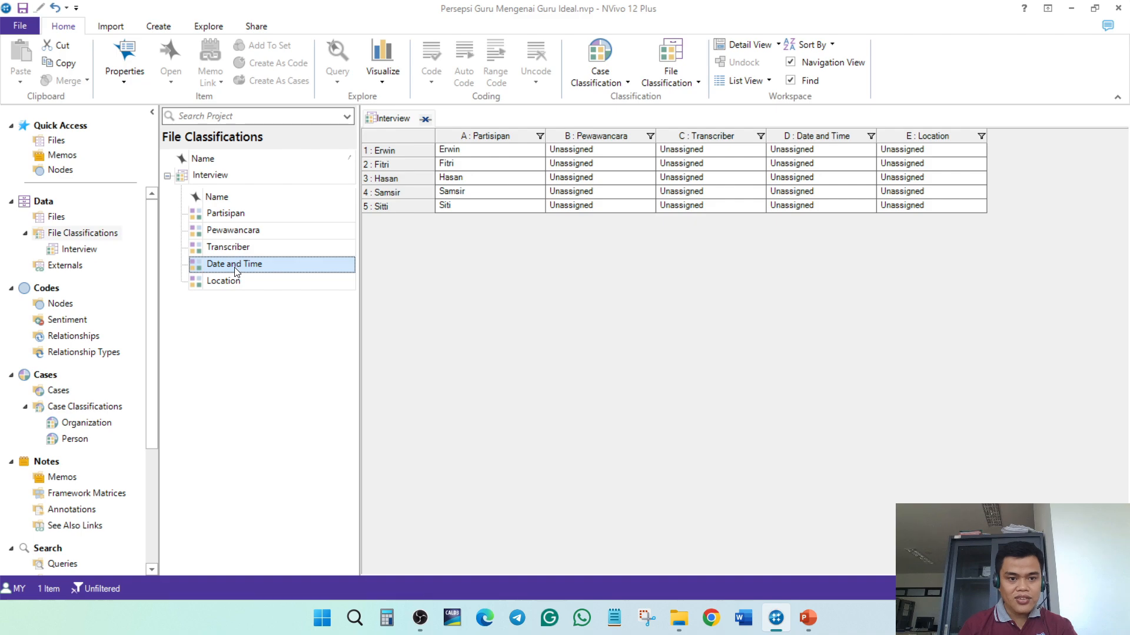
# Add 03/09/2020 09:00:00 and 05/09/2020 9:00:00 as values of the Date and Time attribute and save its properties
pyautogui.rightClick(235, 271)
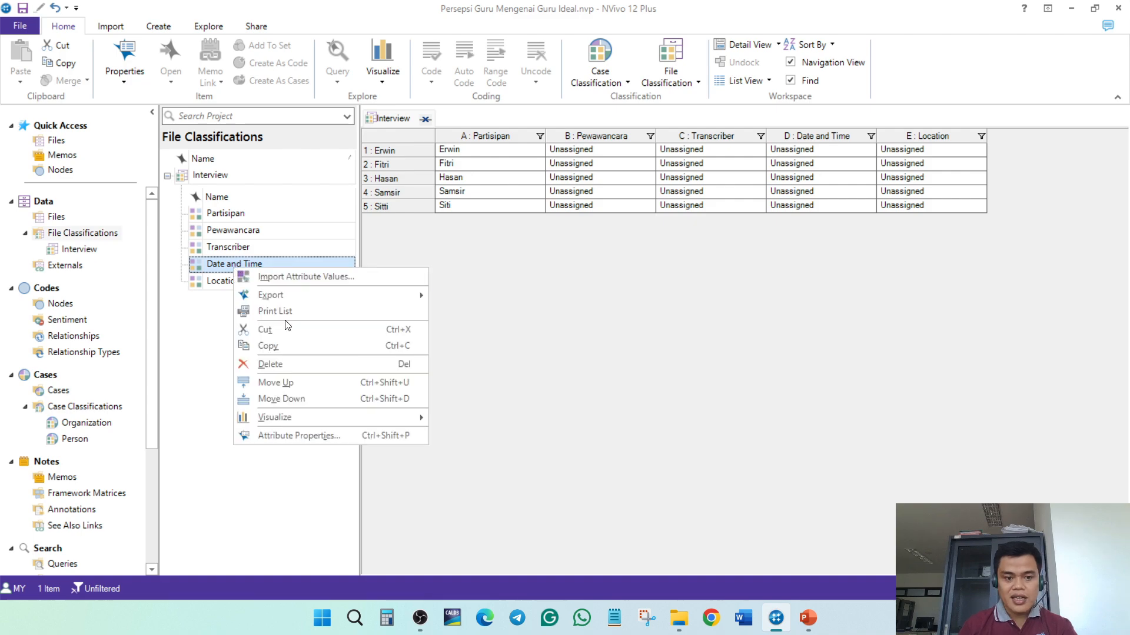
pyautogui.click(285, 435)
pyautogui.click(396, 386)
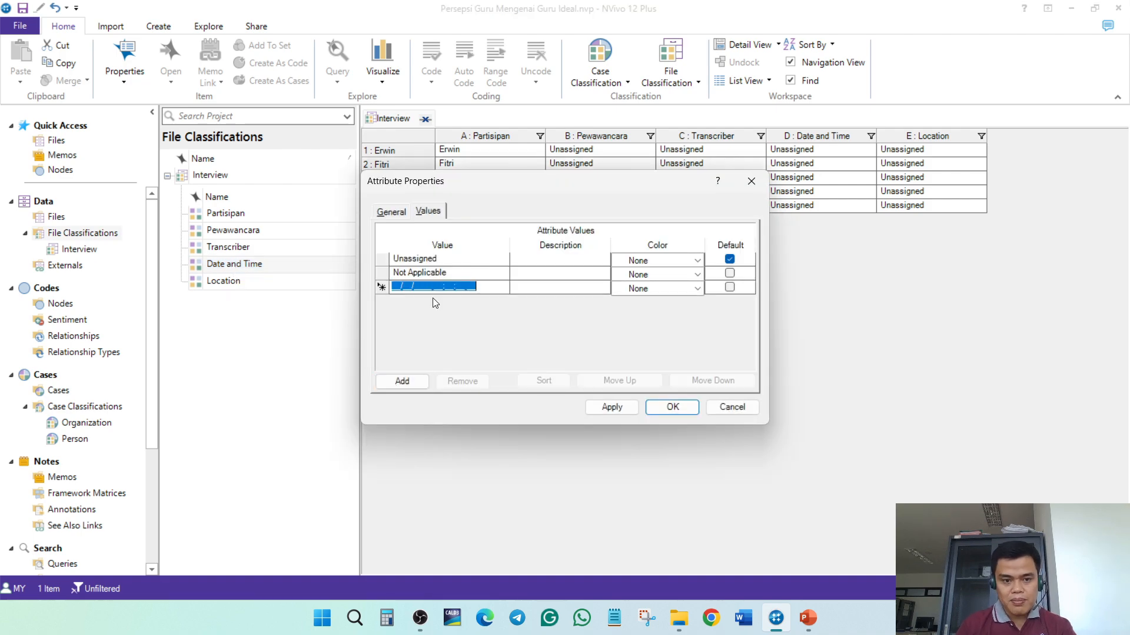
pyautogui.write('3')
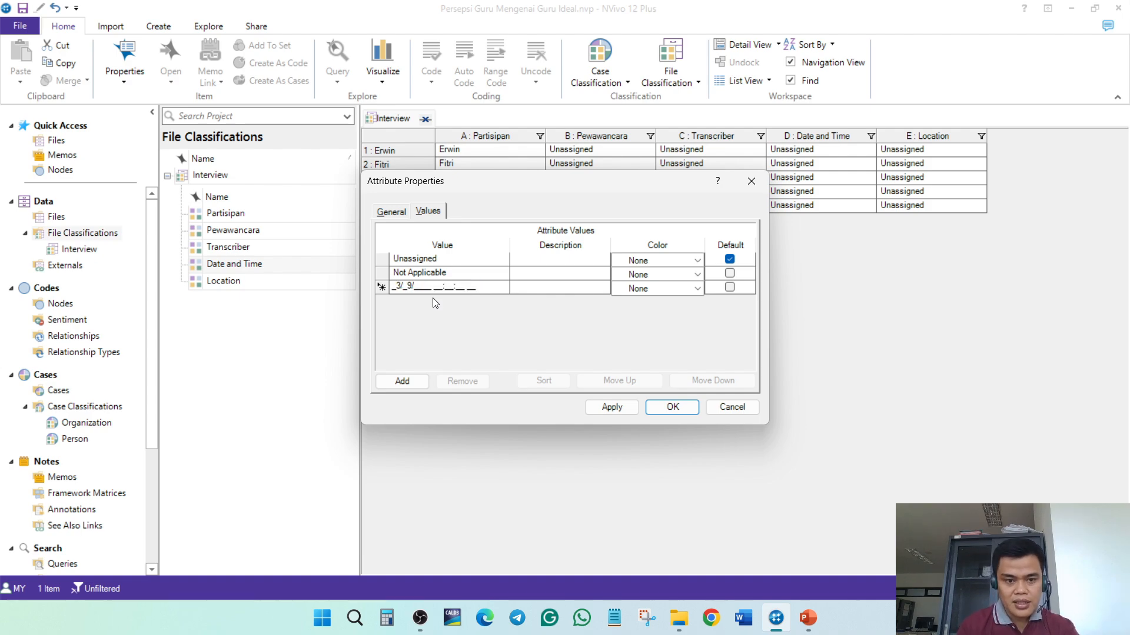
pyautogui.write('/09/2020 09:00:00 _')
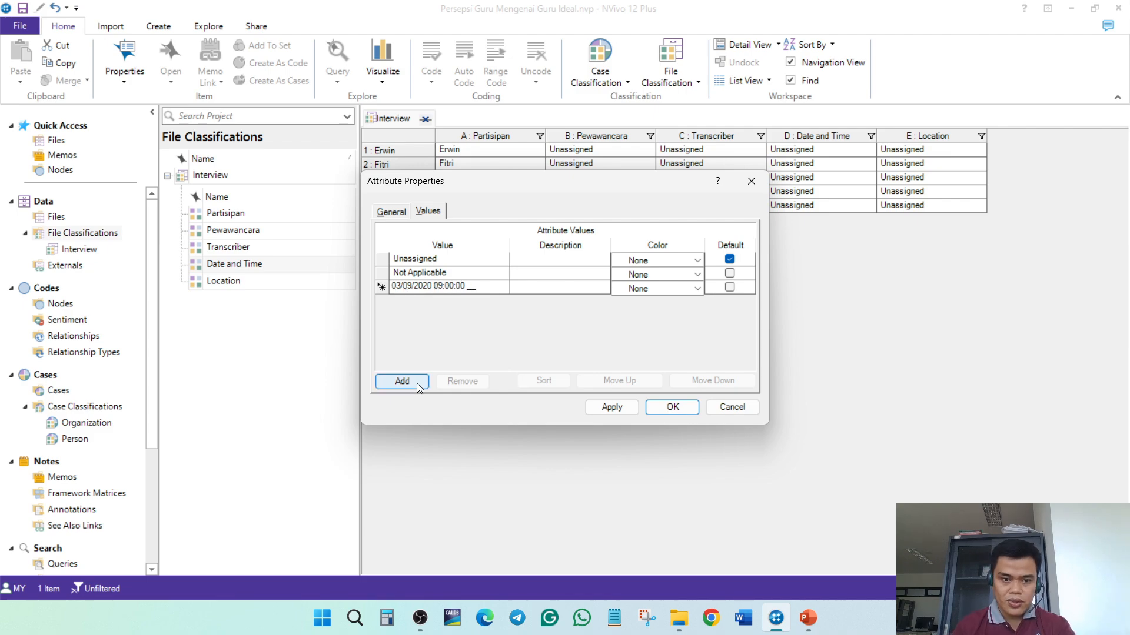
pyautogui.click(402, 382)
pyautogui.write('05')
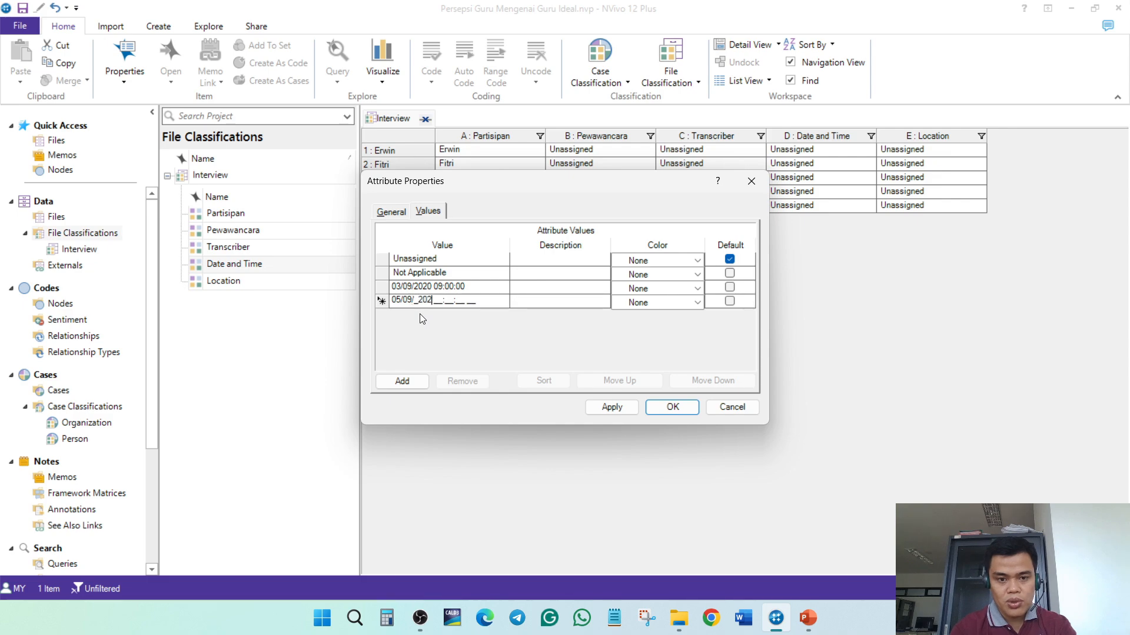
pyautogui.write('/09/2020 9:00:00')
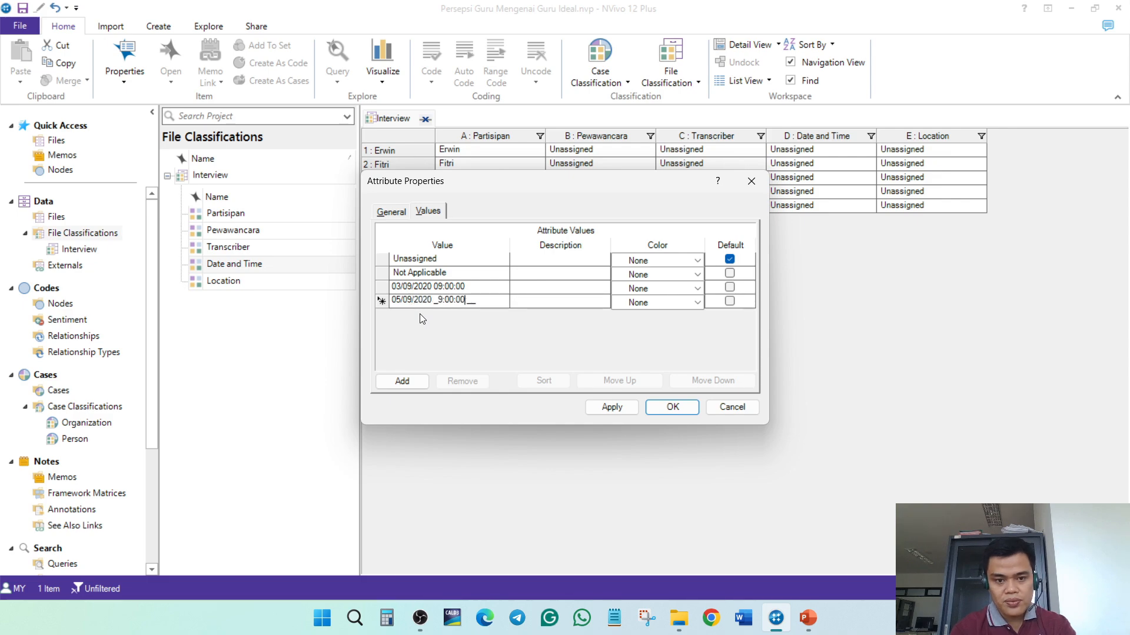
pyautogui.click(667, 411)
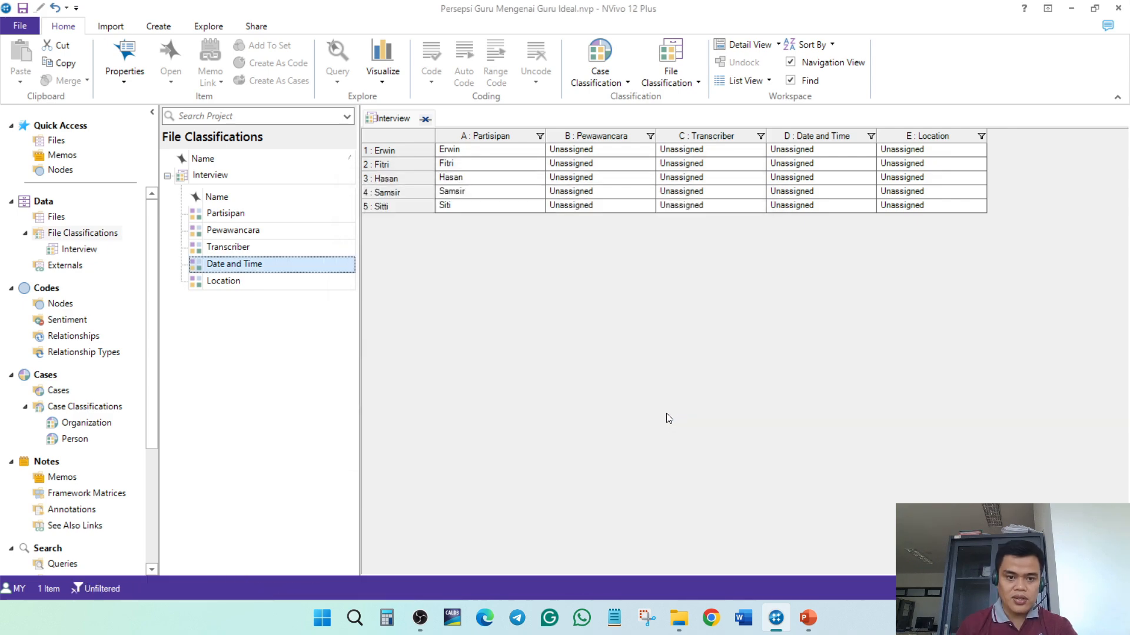
# Add Taludu and Pasada as values of the Location attribute and save its properties
pyautogui.click(220, 282)
pyautogui.rightClick(234, 287)
pyautogui.click(306, 451)
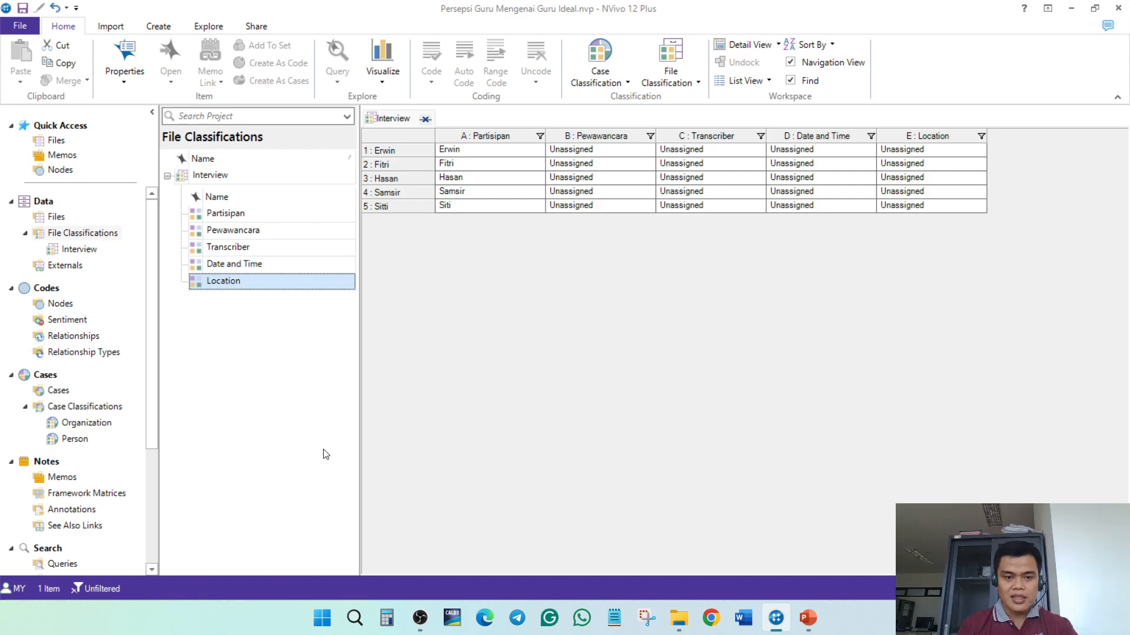
pyautogui.click(427, 211)
pyautogui.click(409, 288)
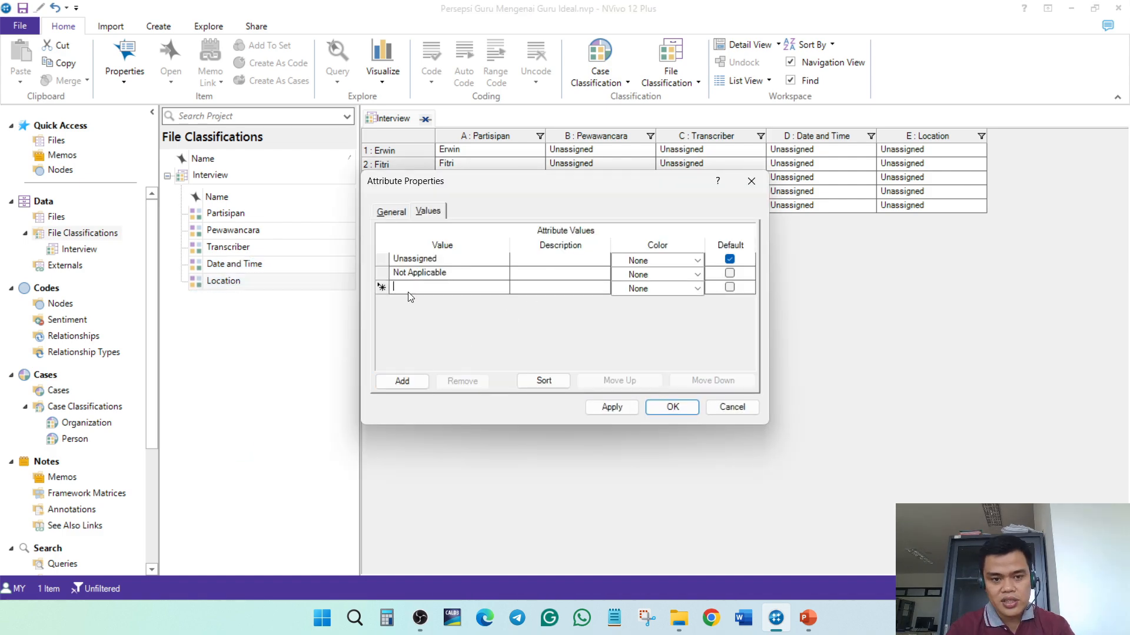
pyautogui.write('Taludu')
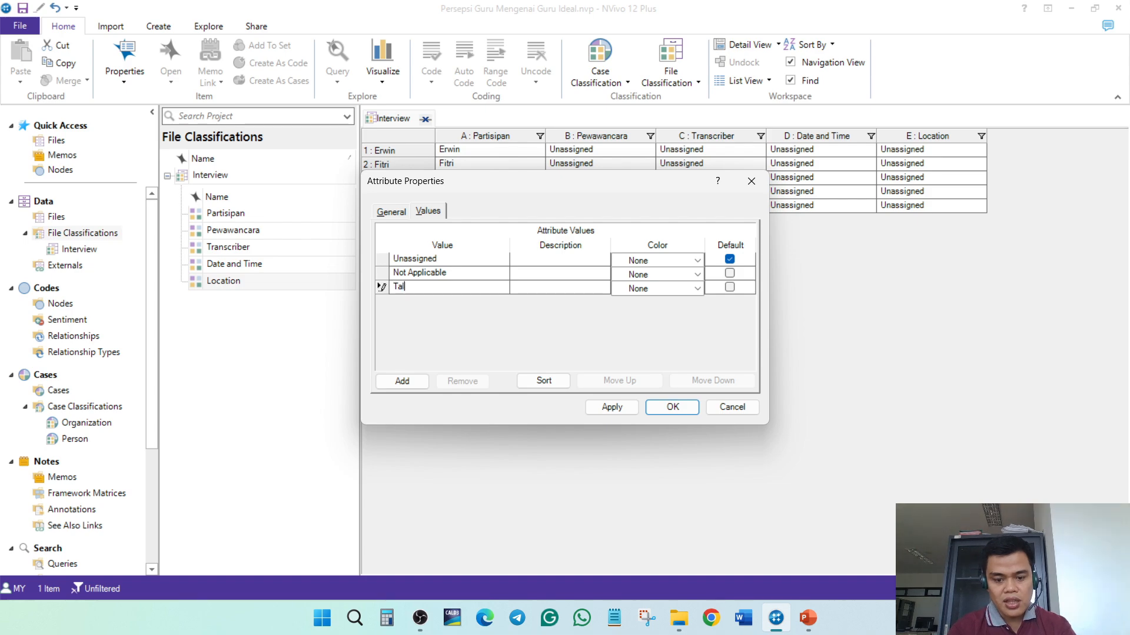
pyautogui.click(403, 382)
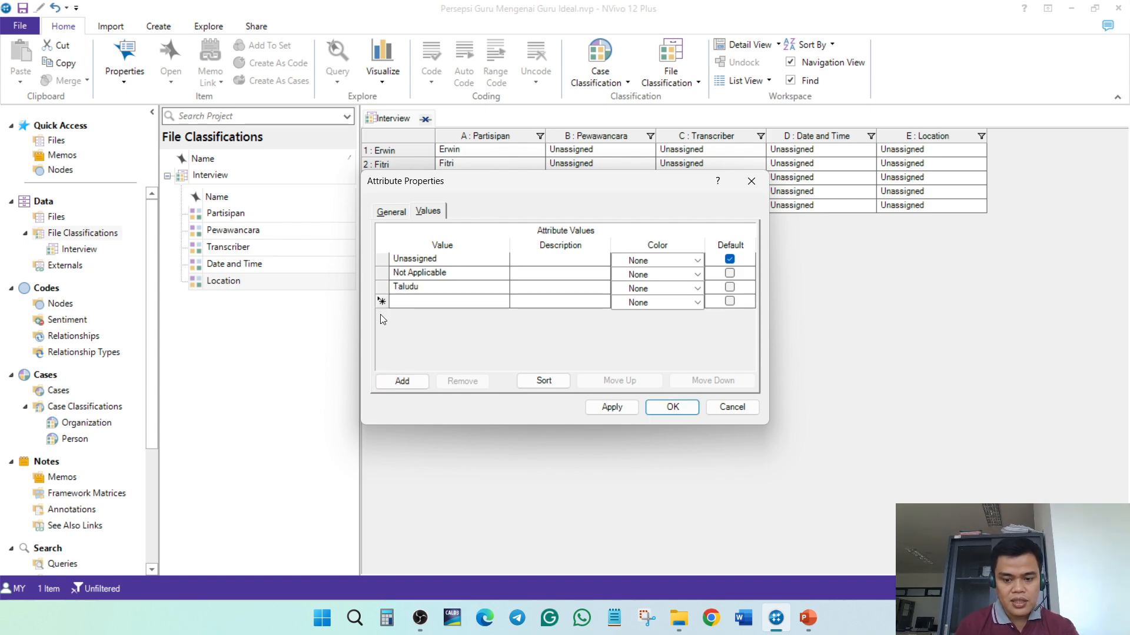
pyautogui.write('Pasada')
pyautogui.click(672, 407)
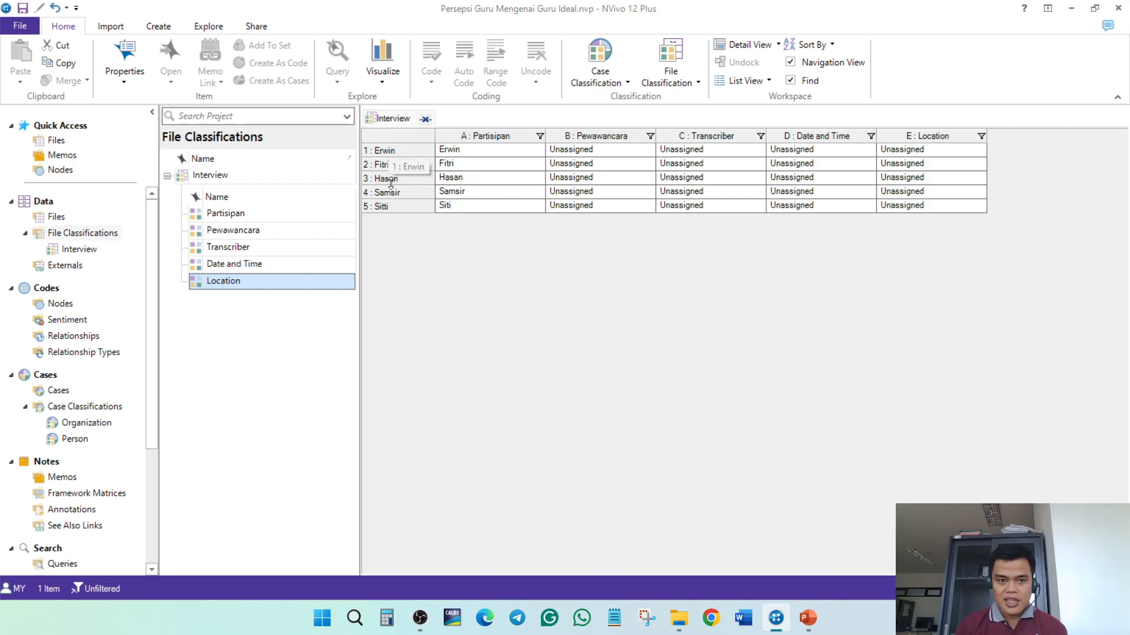
# Set Pewawancara in the Interview sheet to the second-listed interviewer for the first three files and the first-listed interviewer for the last two
pyautogui.click(644, 153)
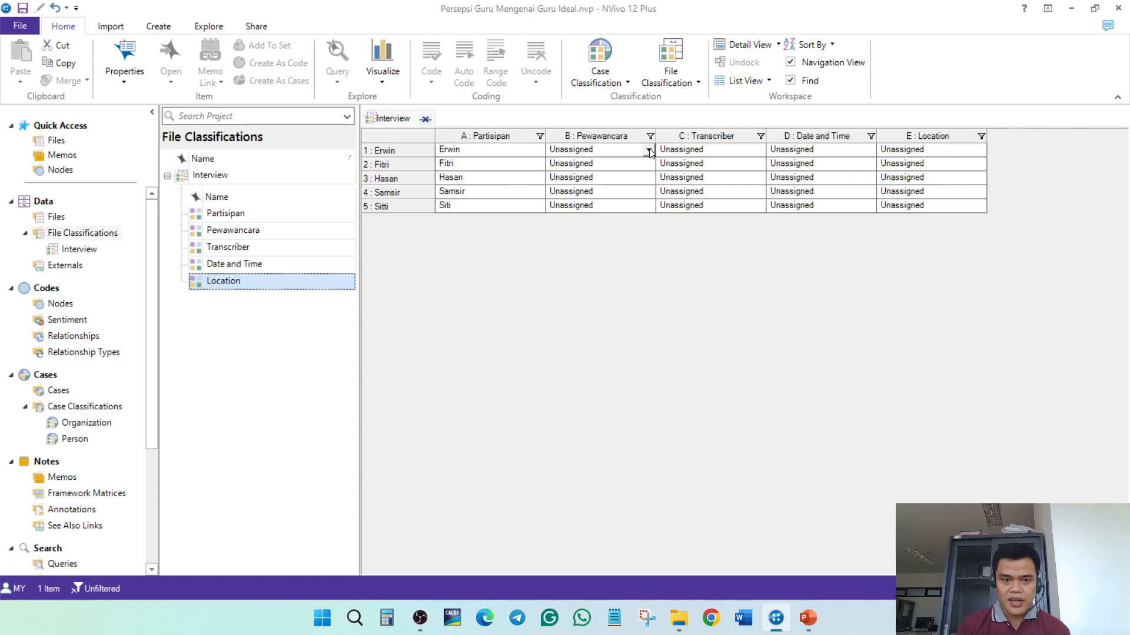
pyautogui.click(649, 152)
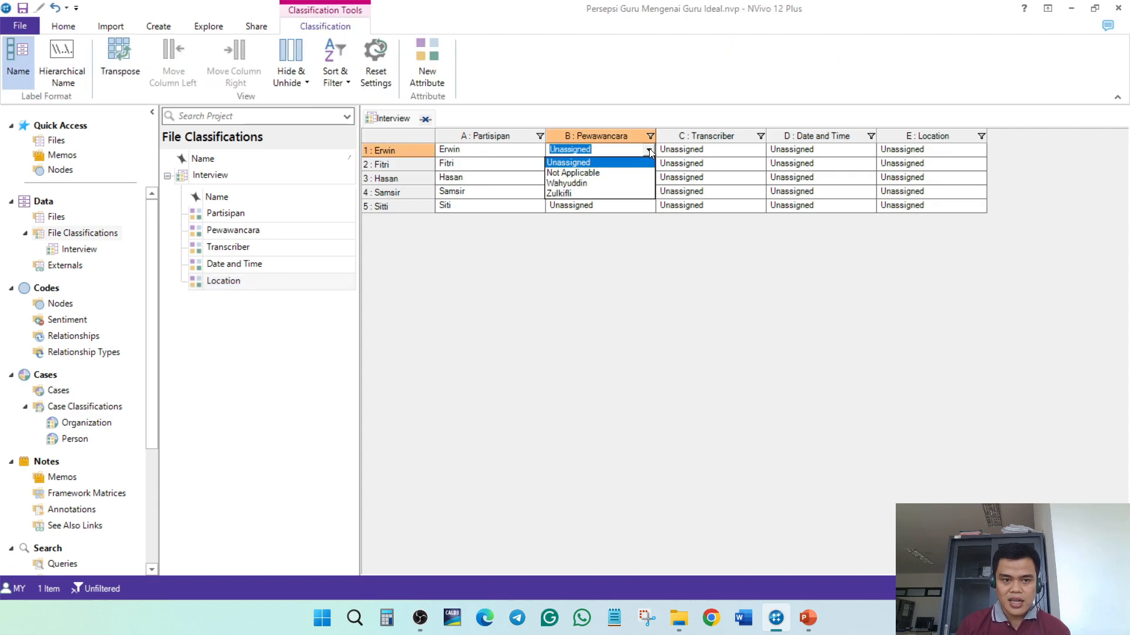
pyautogui.click(609, 193)
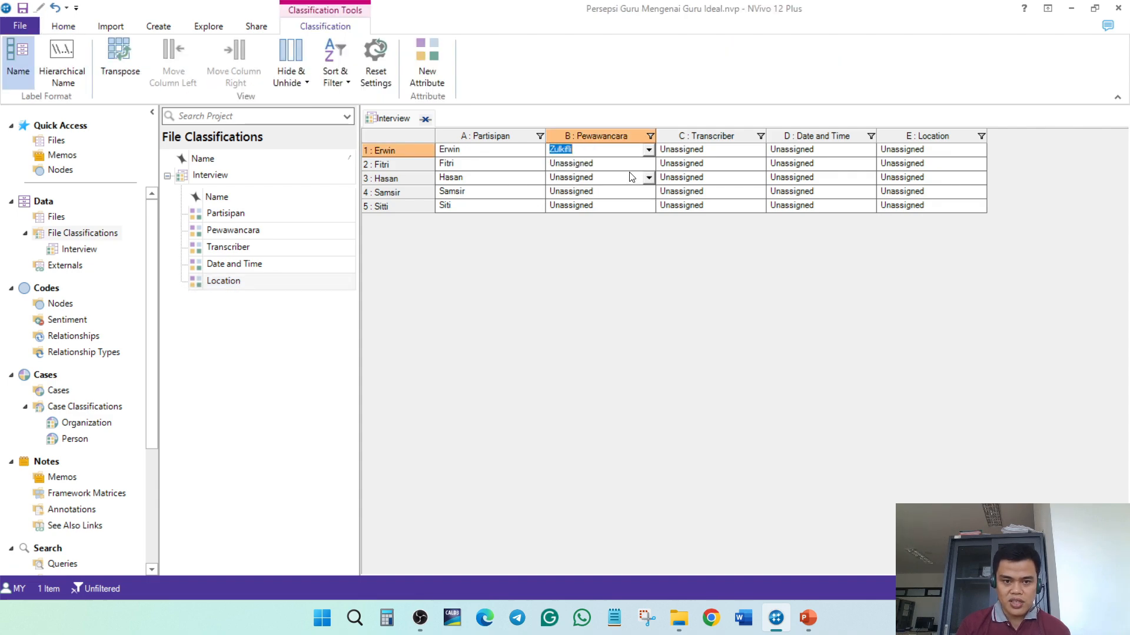
pyautogui.click(648, 164)
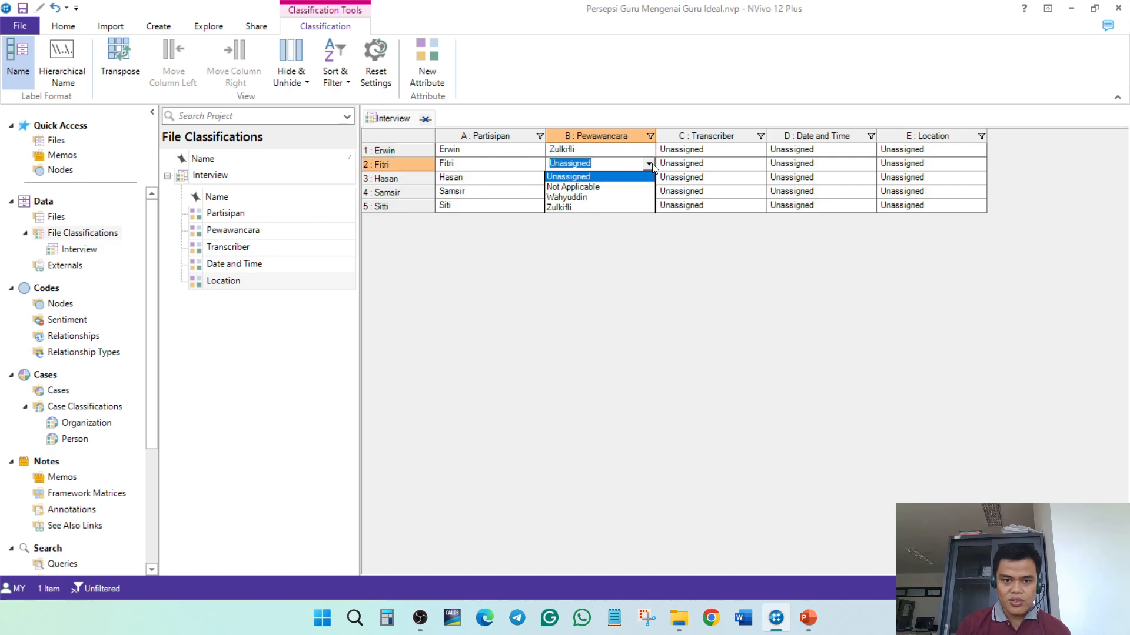
pyautogui.click(609, 205)
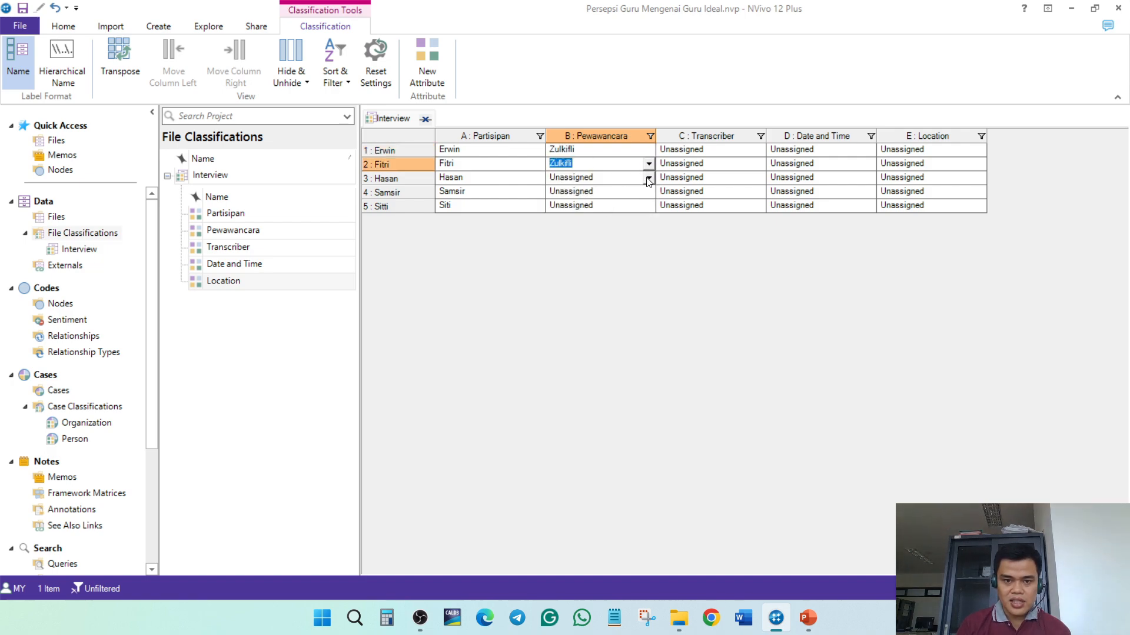
pyautogui.click(648, 177)
pyautogui.click(609, 222)
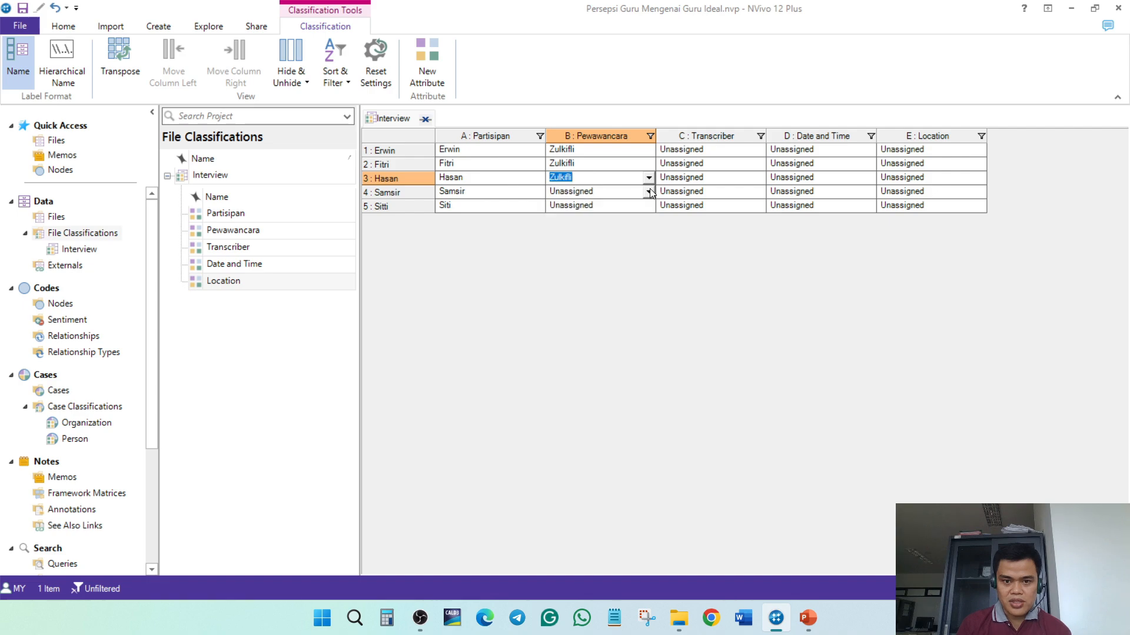
pyautogui.click(648, 192)
pyautogui.click(615, 225)
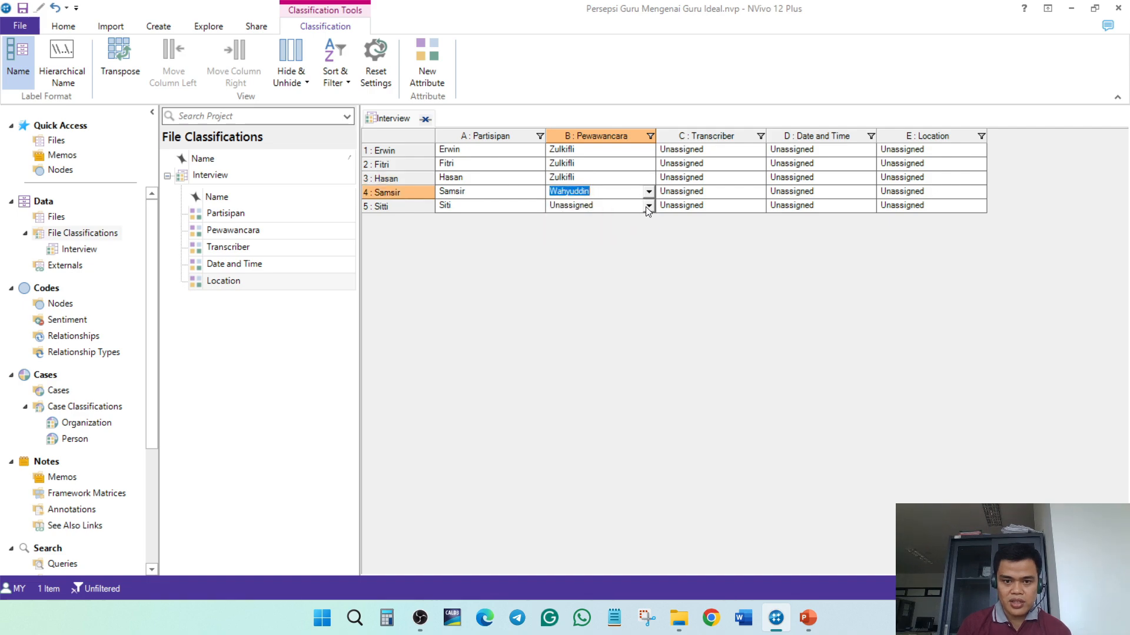
pyautogui.click(648, 206)
pyautogui.click(607, 240)
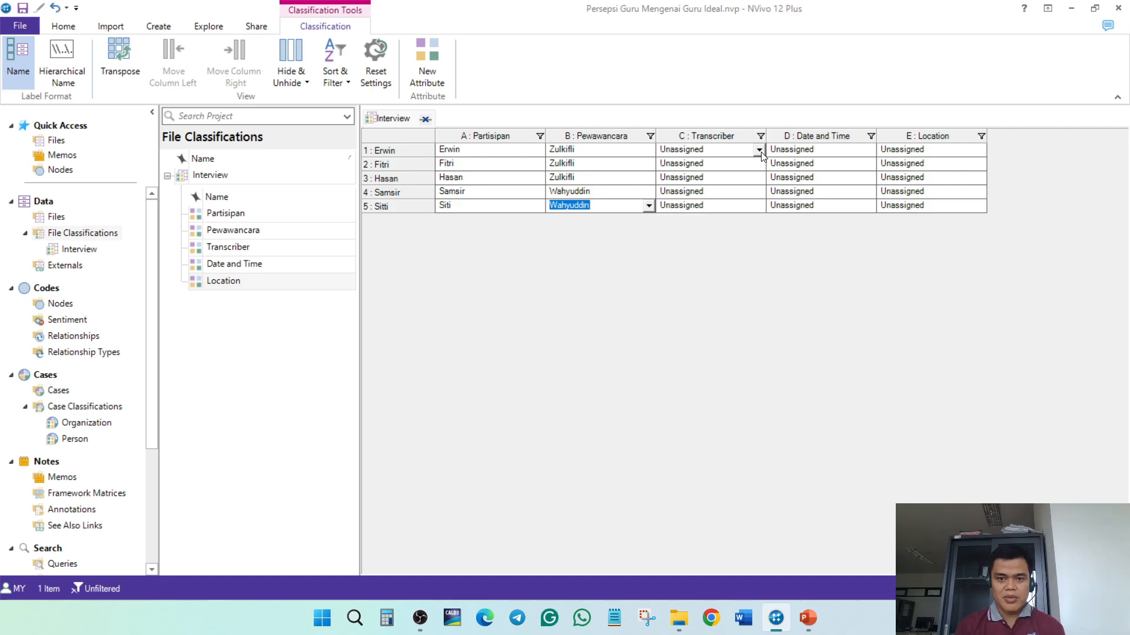
# Set Transcriber in the Interview sheet to the first-listed transcriber for the first three files and the second-listed one for the last two
pyautogui.click(759, 150)
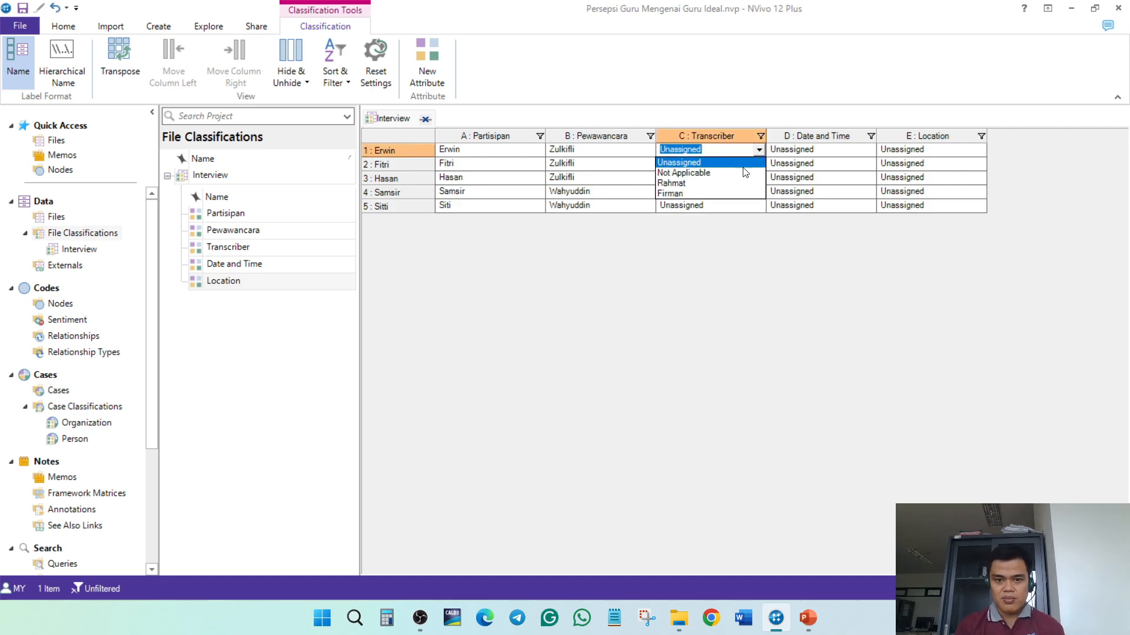
pyautogui.click(724, 184)
pyautogui.click(759, 164)
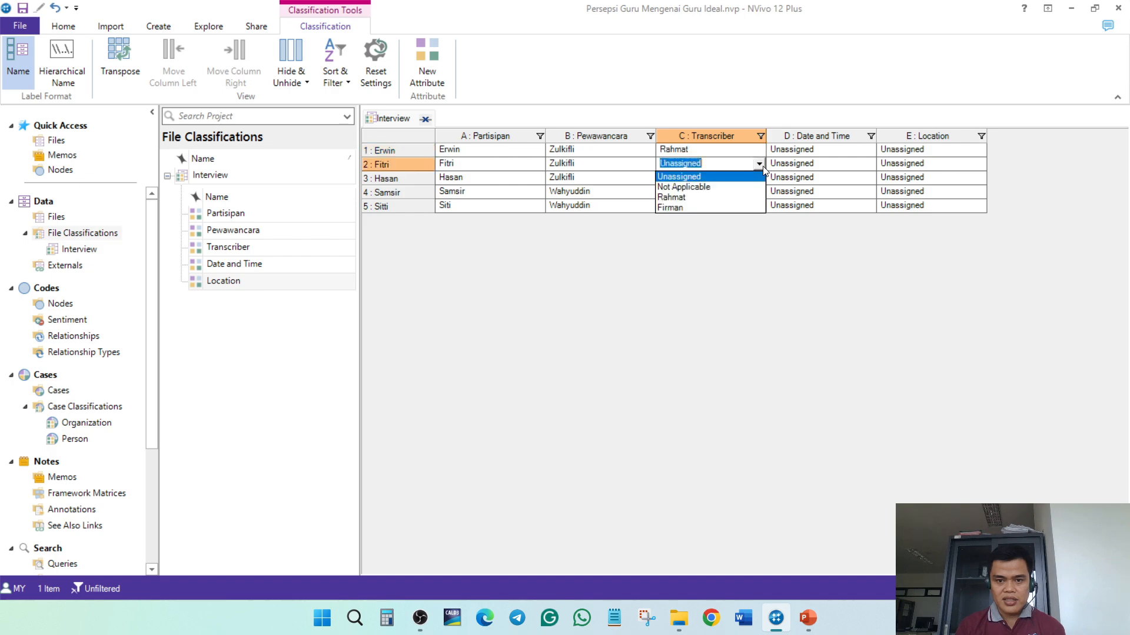
pyautogui.click(727, 198)
pyautogui.click(759, 178)
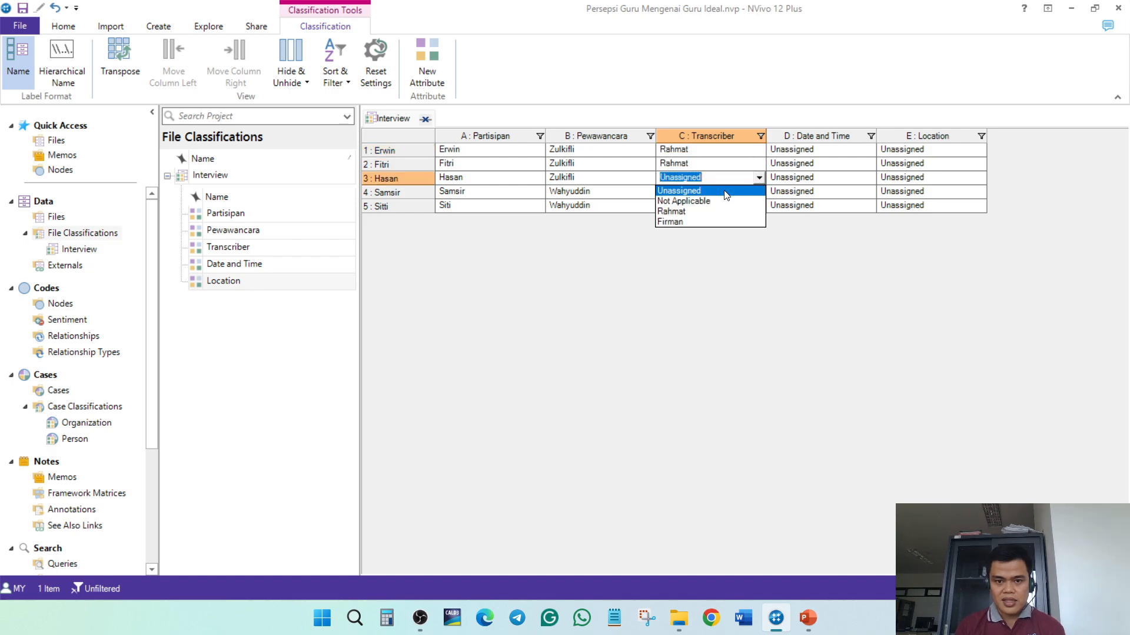
pyautogui.click(700, 212)
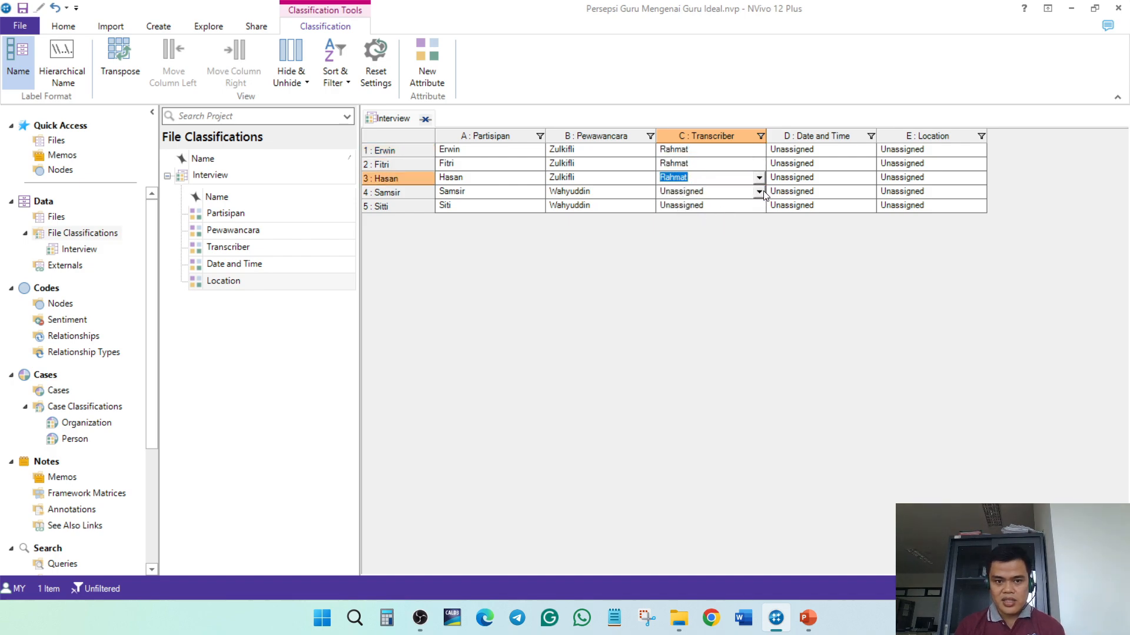
pyautogui.click(761, 191)
pyautogui.click(718, 235)
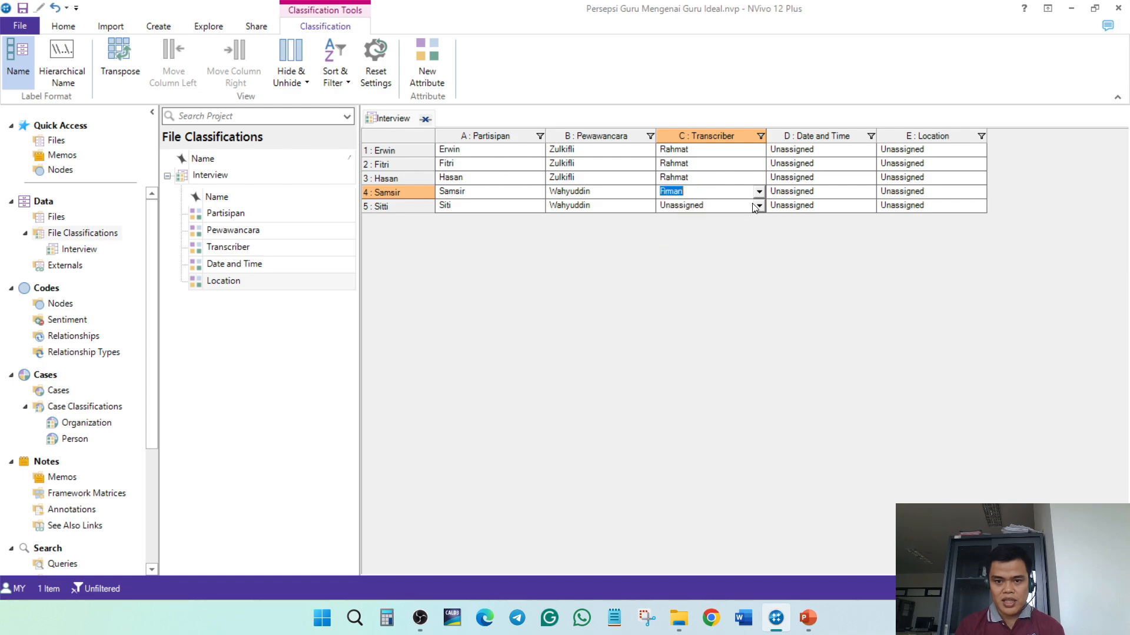
pyautogui.click(761, 204)
pyautogui.click(706, 249)
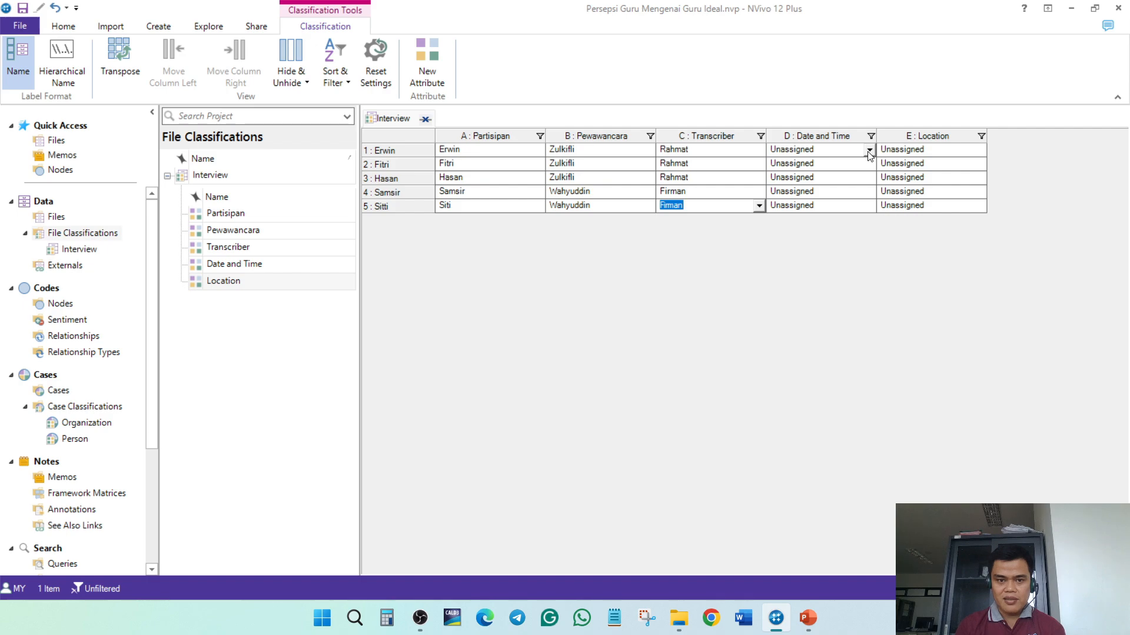
# Set Date and Time to 3/9/2020 9:00:00 AM for the first three files and 5/9/2020 9:00:00 AM for the last two
pyautogui.click(869, 151)
pyautogui.click(868, 151)
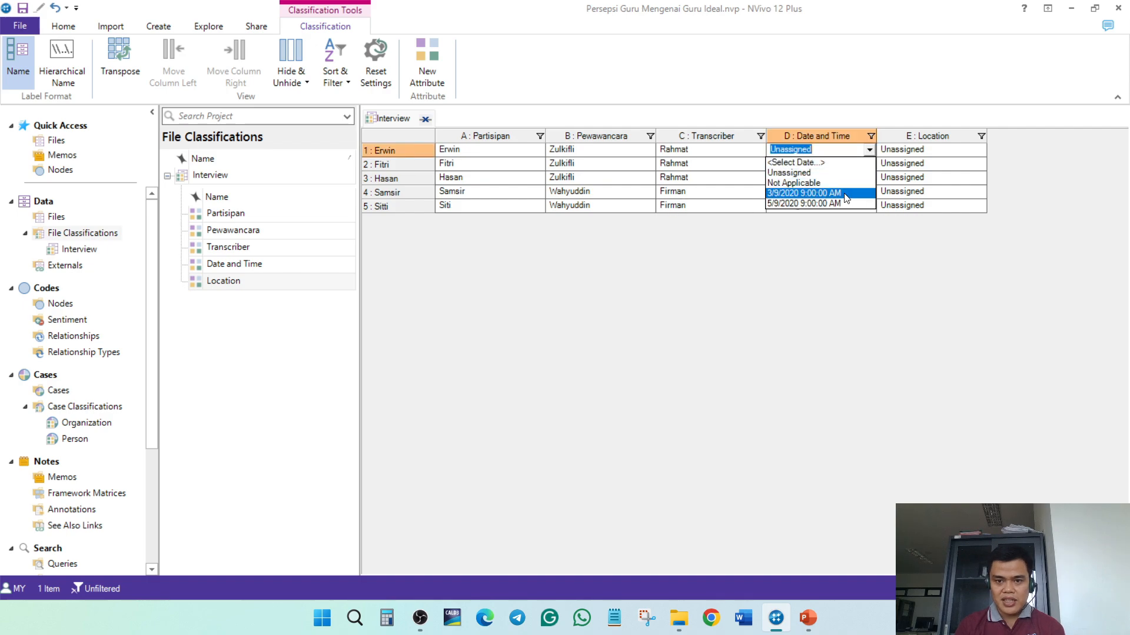
pyautogui.click(845, 195)
pyautogui.click(869, 164)
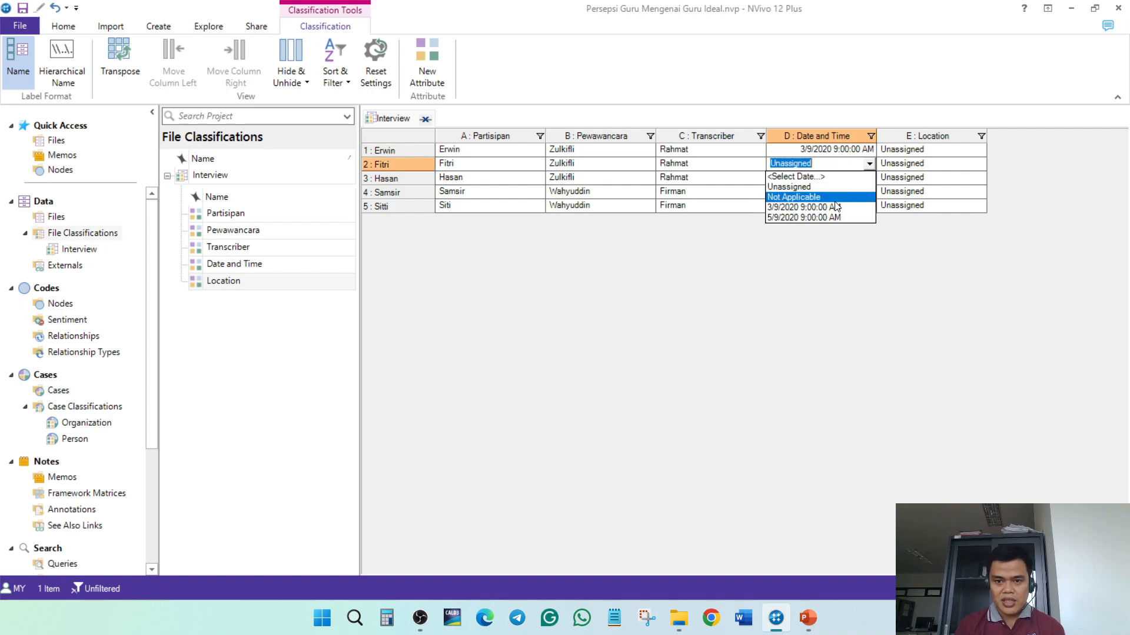
pyautogui.click(834, 206)
pyautogui.click(869, 178)
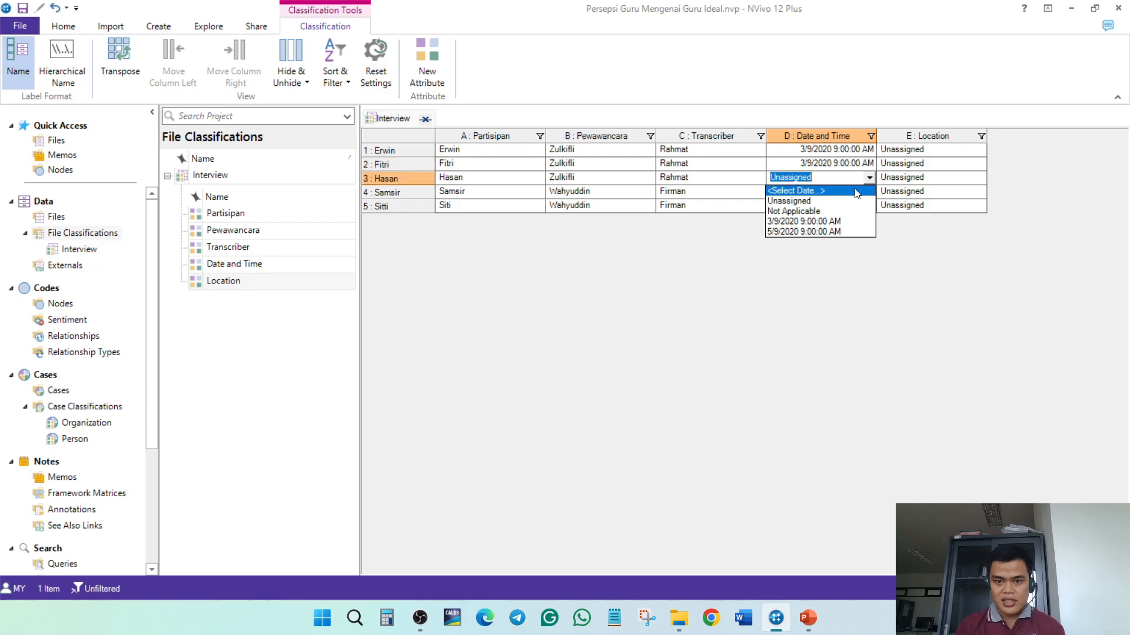
pyautogui.click(859, 221)
pyautogui.click(869, 192)
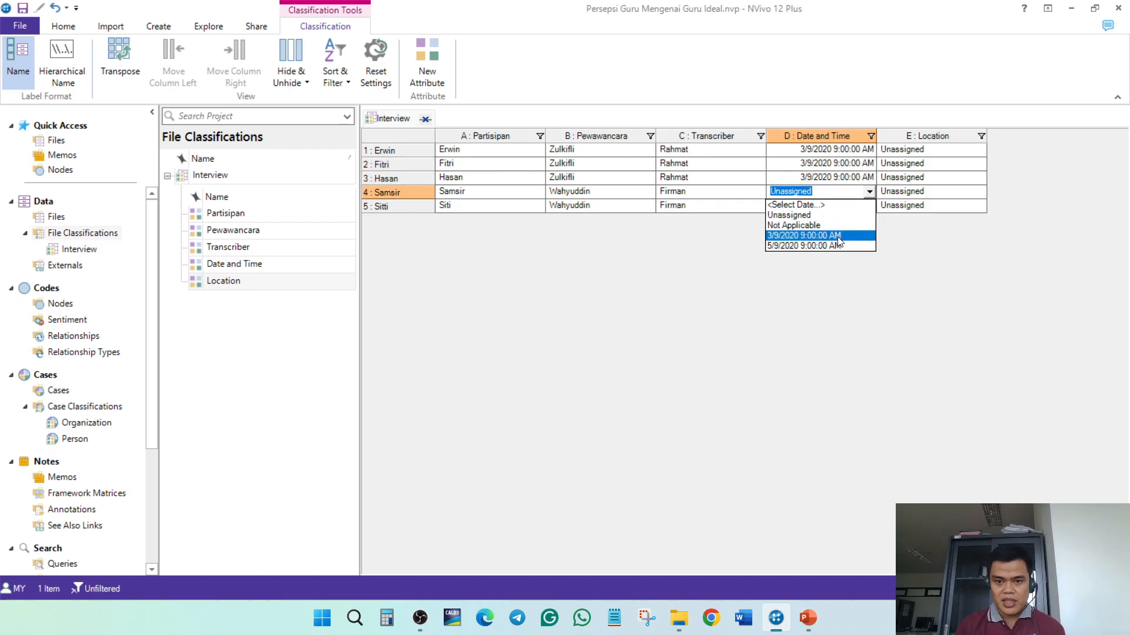
pyautogui.click(838, 236)
pyautogui.click(870, 206)
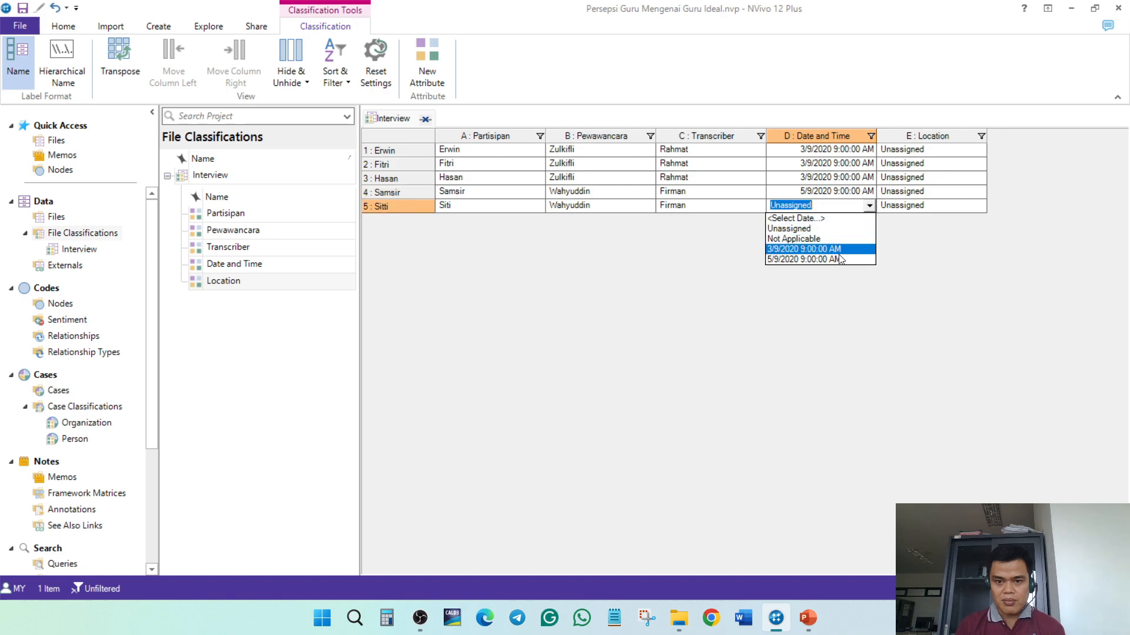
pyautogui.click(836, 265)
# Set Location to Taludu for the first three interview files and Pasada for the last two
pyautogui.click(980, 151)
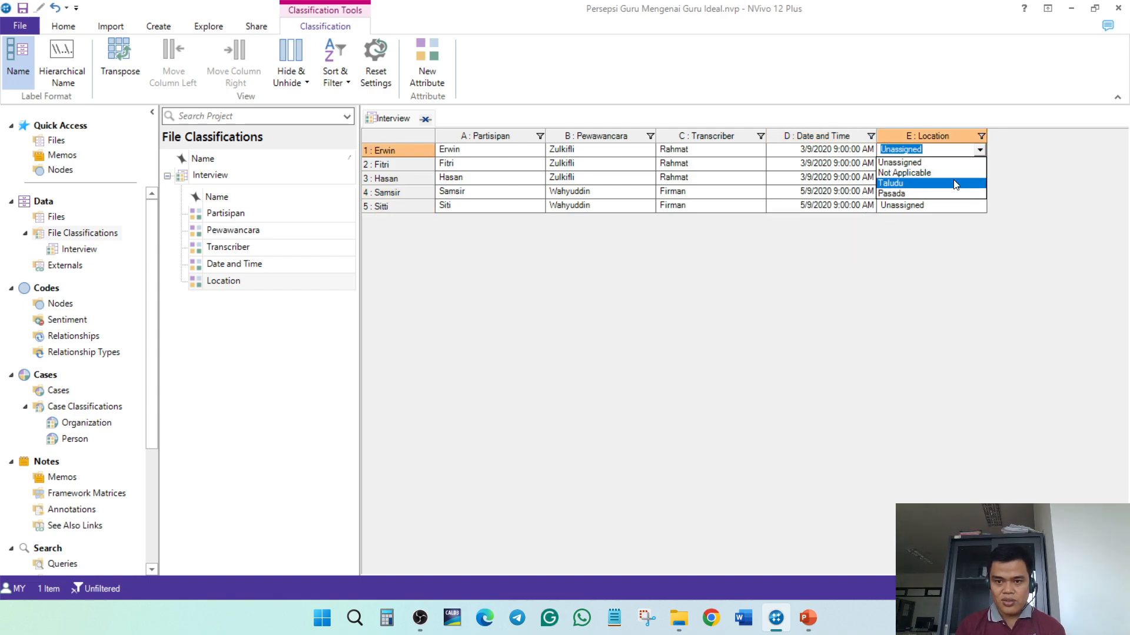
pyautogui.click(962, 183)
pyautogui.click(980, 165)
pyautogui.click(965, 198)
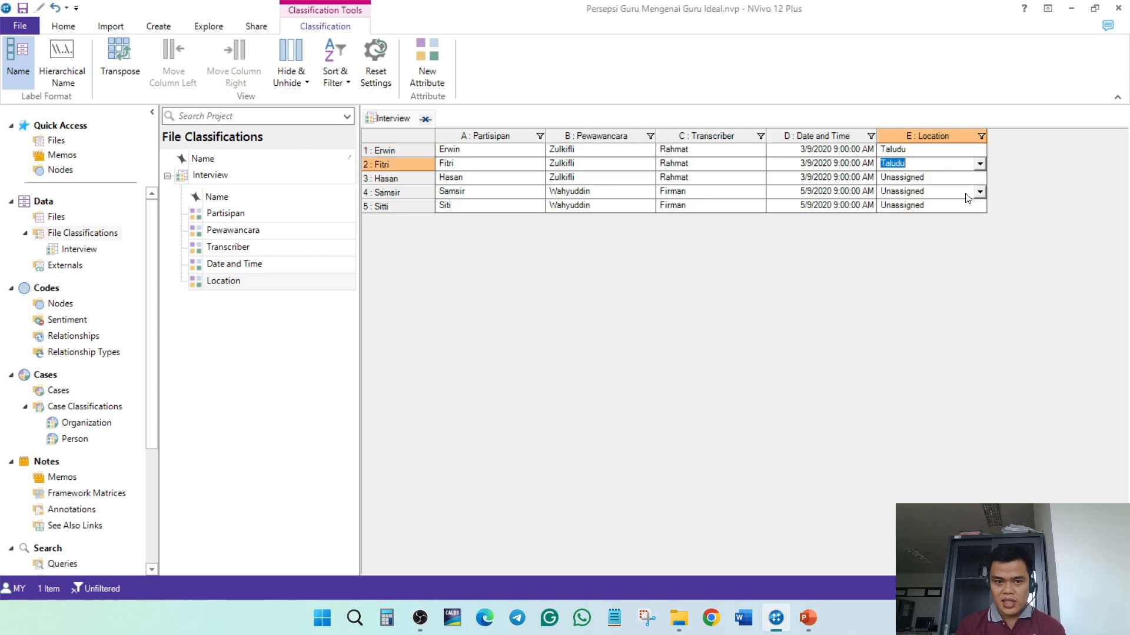
pyautogui.click(977, 179)
pyautogui.click(942, 211)
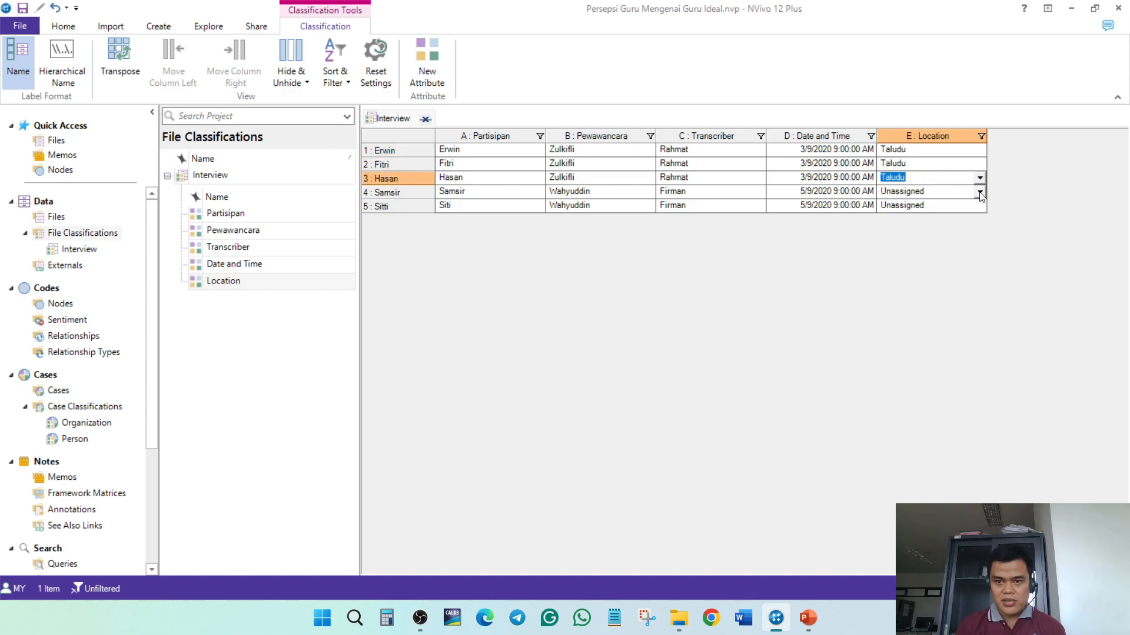
pyautogui.click(980, 193)
pyautogui.click(940, 237)
pyautogui.click(965, 207)
pyautogui.click(980, 205)
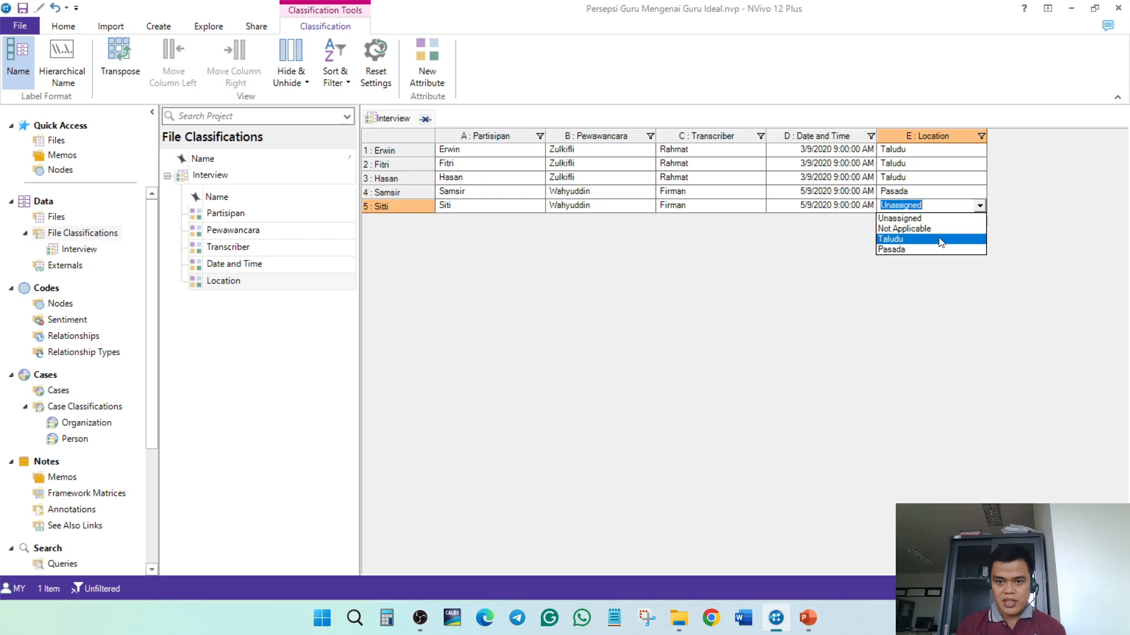
pyautogui.click(940, 250)
pyautogui.click(916, 256)
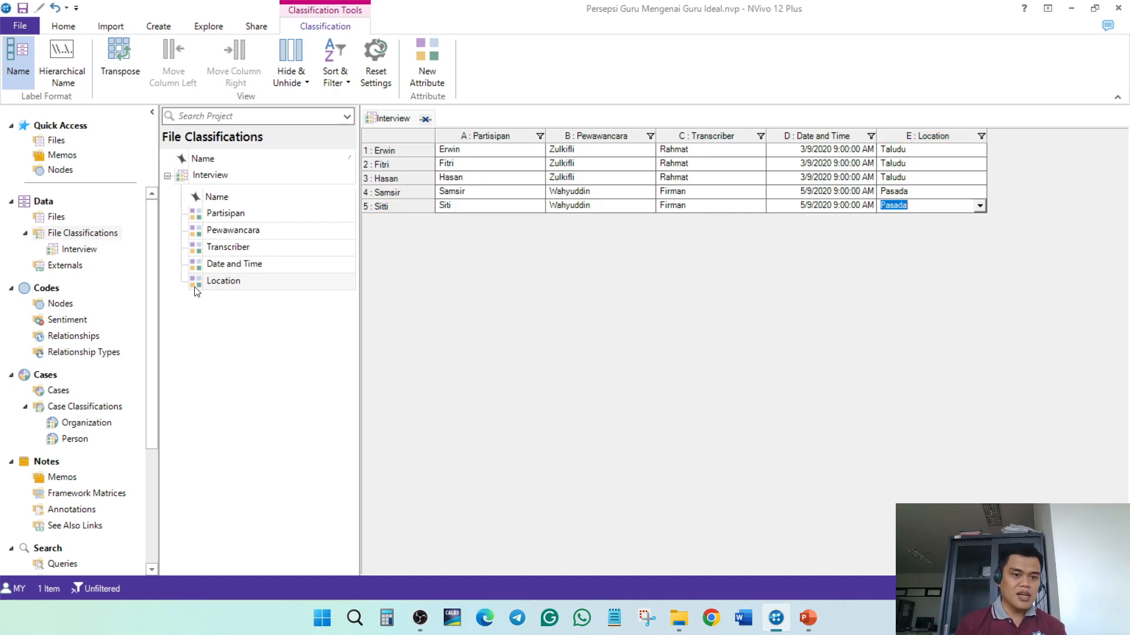
# Add a text attribute named Gender to the Interview classification with the values Laki-laki and Perempuan
pyautogui.rightClick(211, 174)
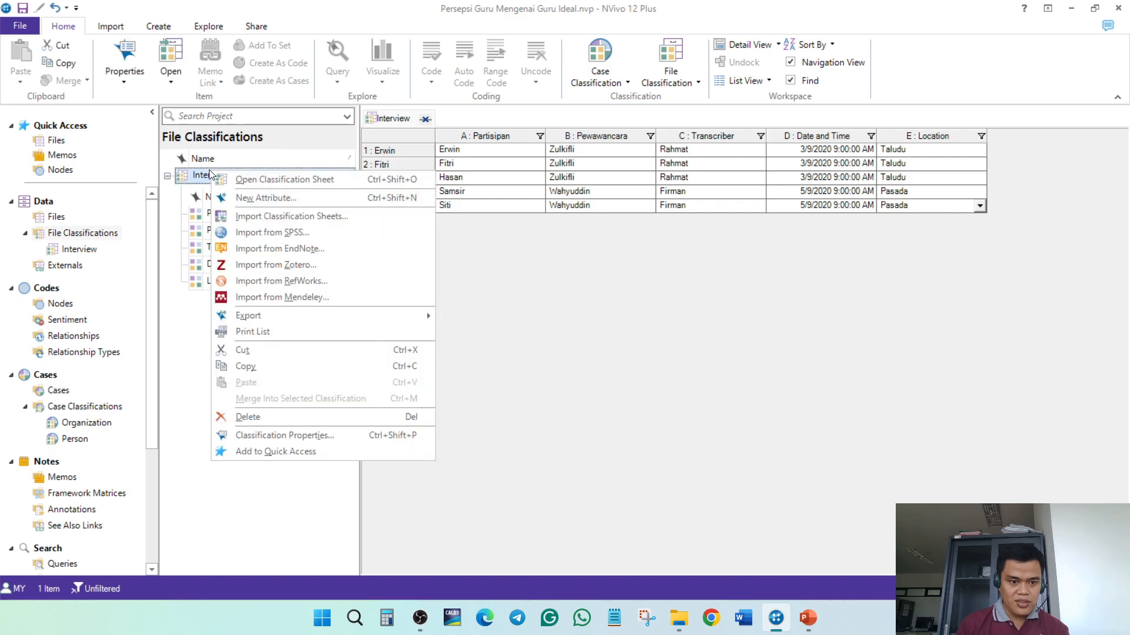
pyautogui.click(235, 198)
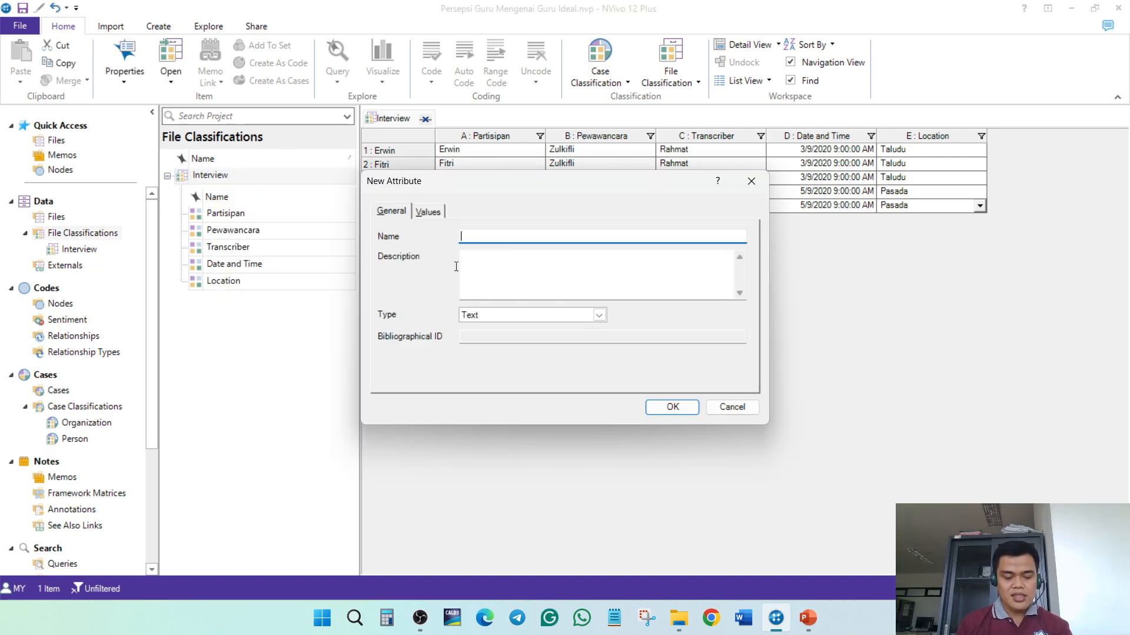
pyautogui.write('Gender')
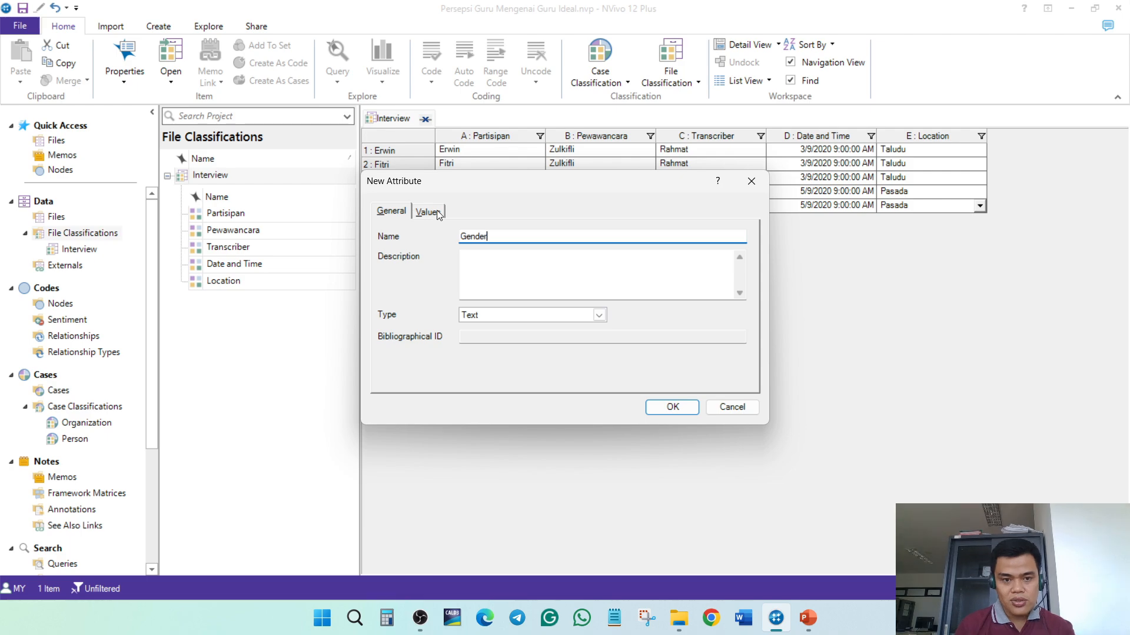
pyautogui.click(437, 213)
pyautogui.click(402, 381)
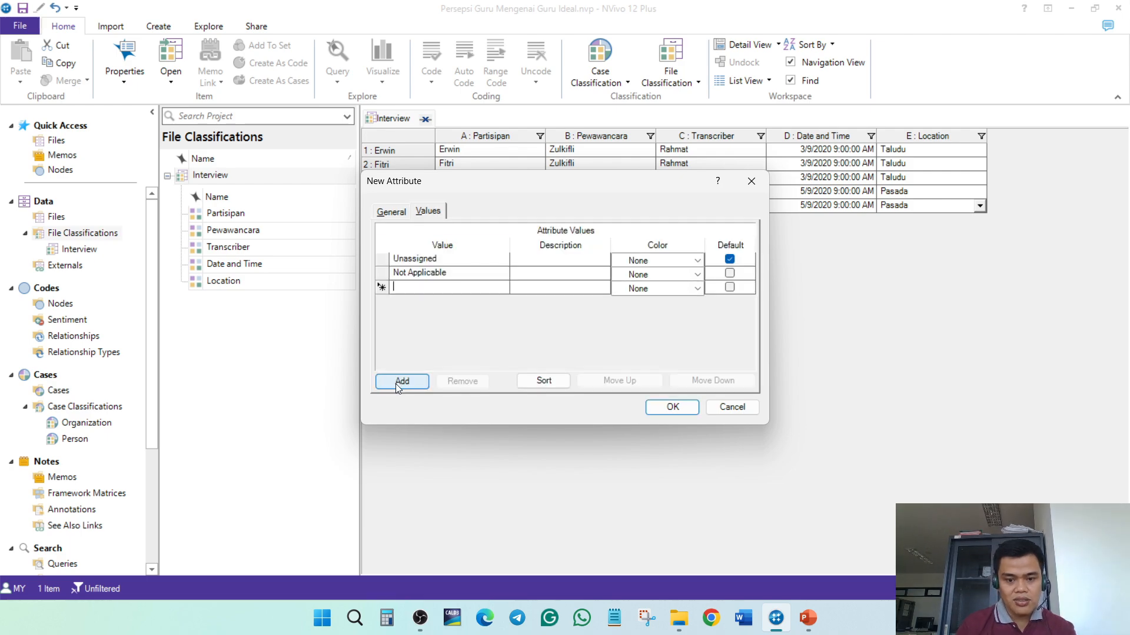
pyautogui.write('Laki-laki')
pyautogui.click(402, 382)
pyautogui.write('Perempuan')
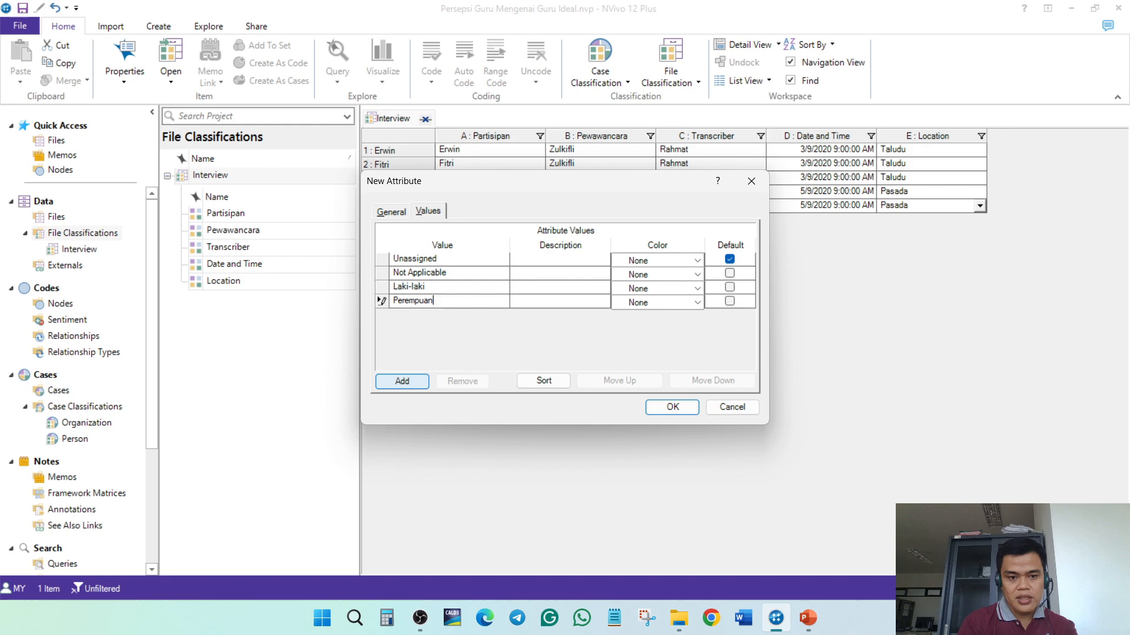
pyautogui.click(683, 408)
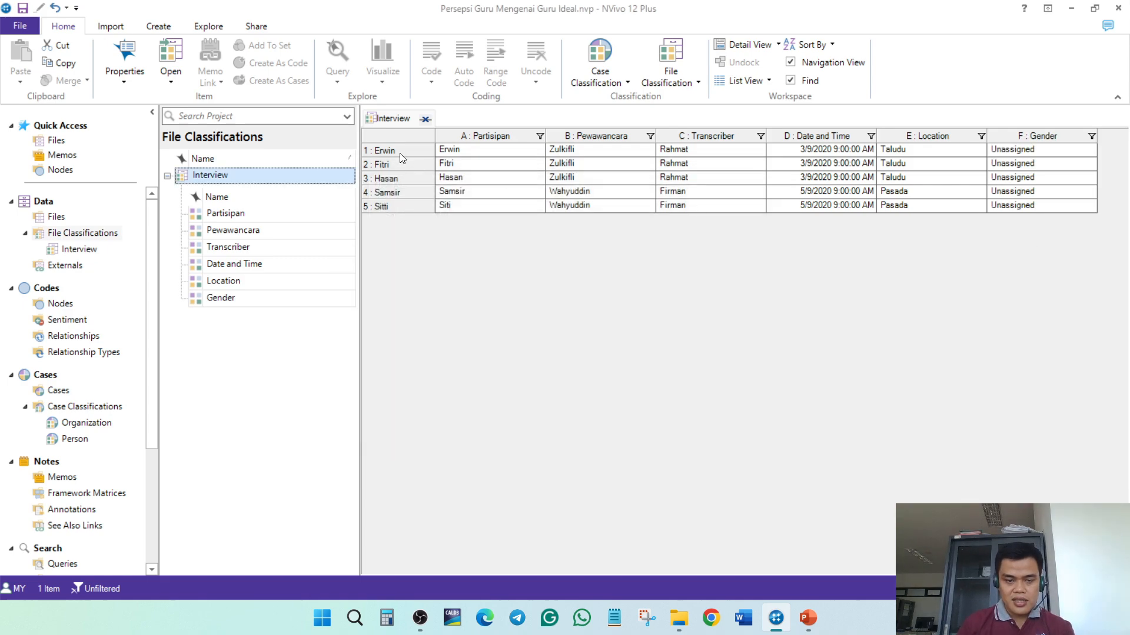
# Set Gender to Laki-laki for the first, third and fourth interview files and Perempuan for the second and fifth
pyautogui.click(1006, 150)
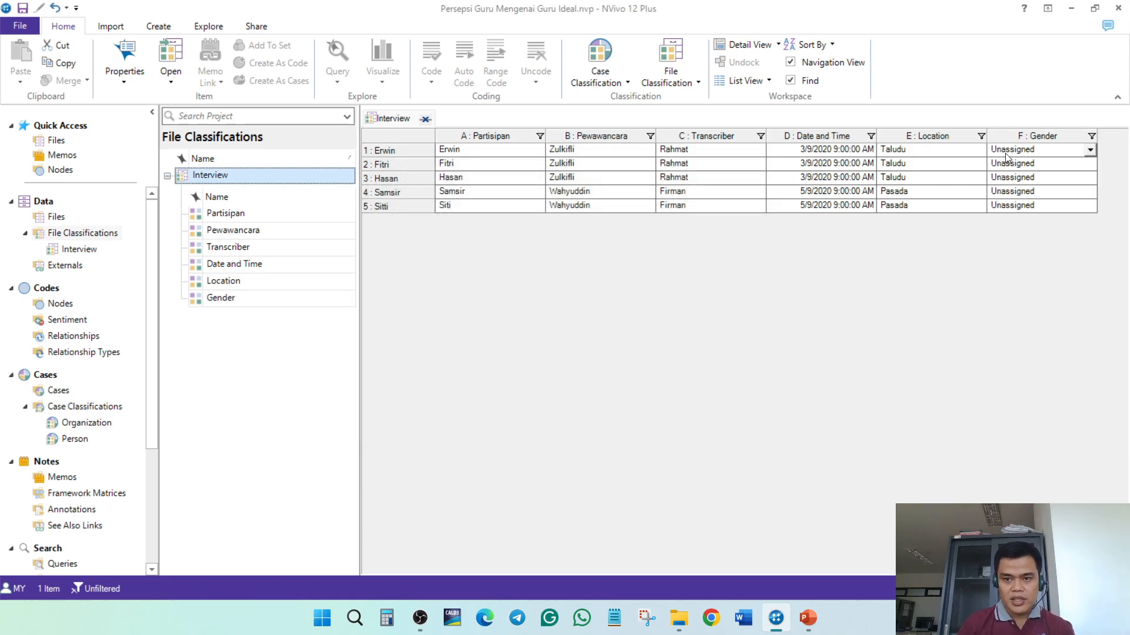
pyautogui.click(1027, 152)
pyautogui.click(1068, 183)
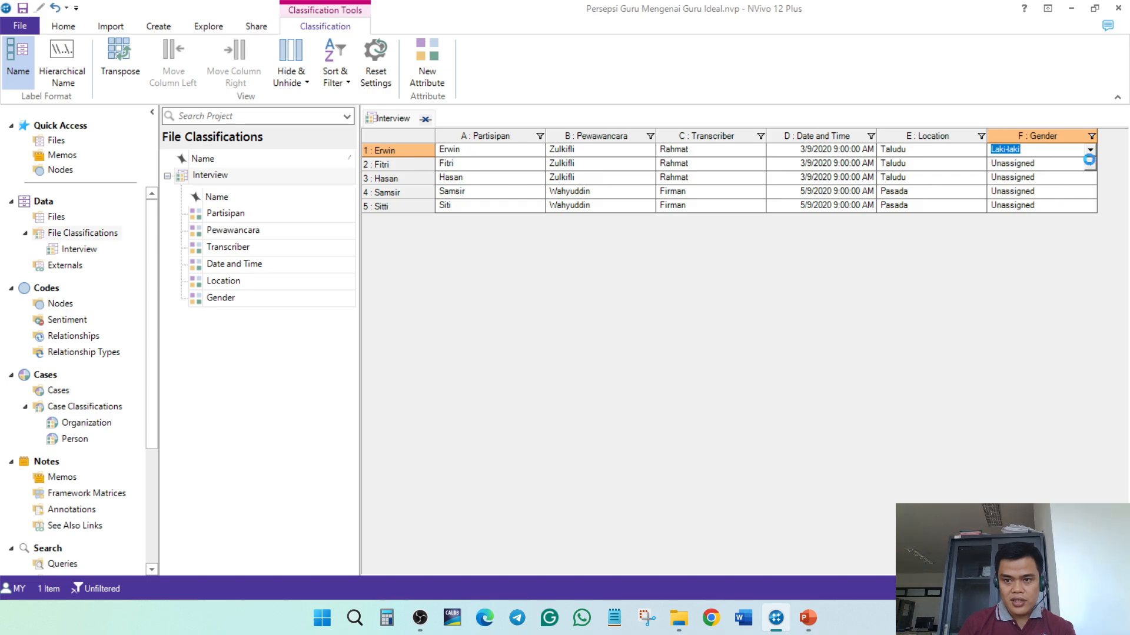
pyautogui.click(1064, 164)
pyautogui.click(1062, 207)
pyautogui.click(1064, 177)
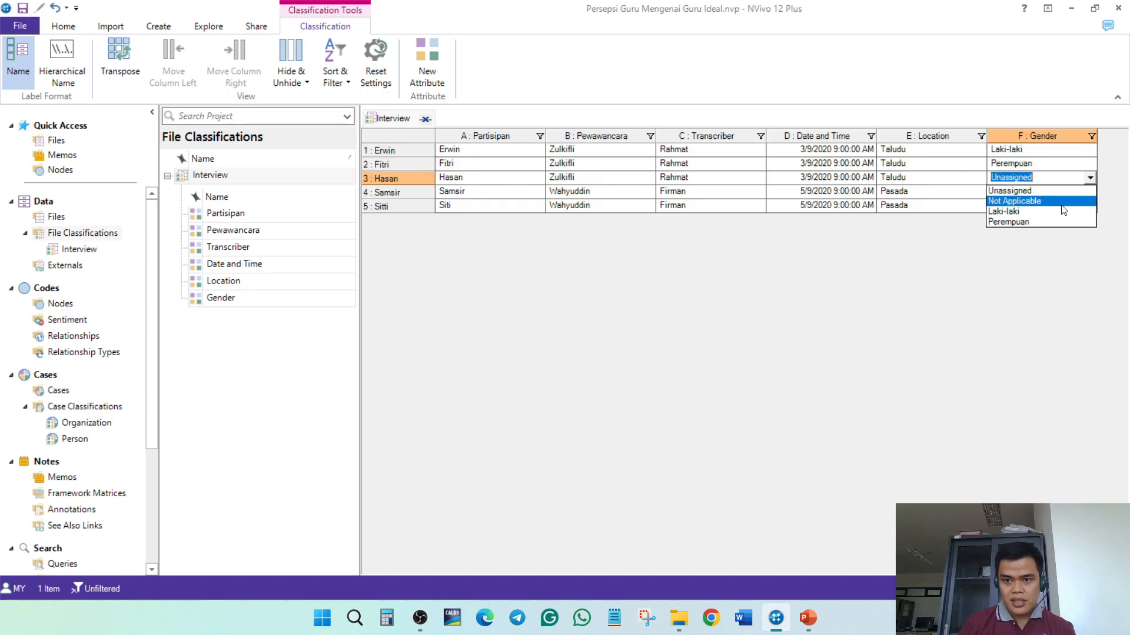
pyautogui.click(1068, 200)
pyautogui.click(1067, 191)
pyautogui.click(1068, 191)
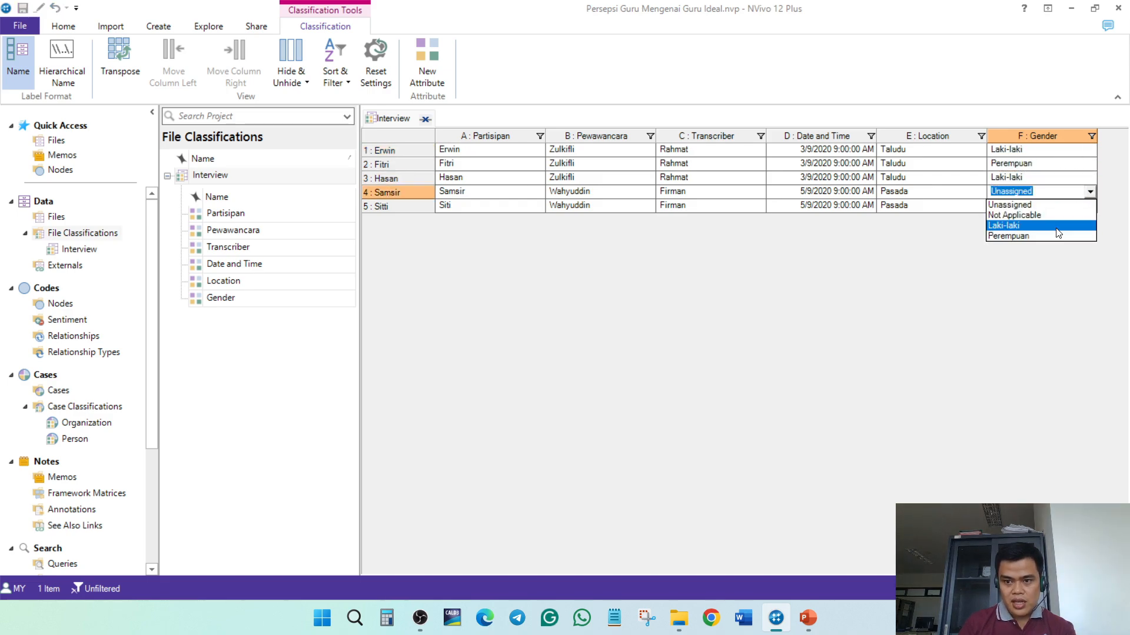
pyautogui.click(1068, 226)
pyautogui.click(1068, 205)
pyautogui.click(1066, 249)
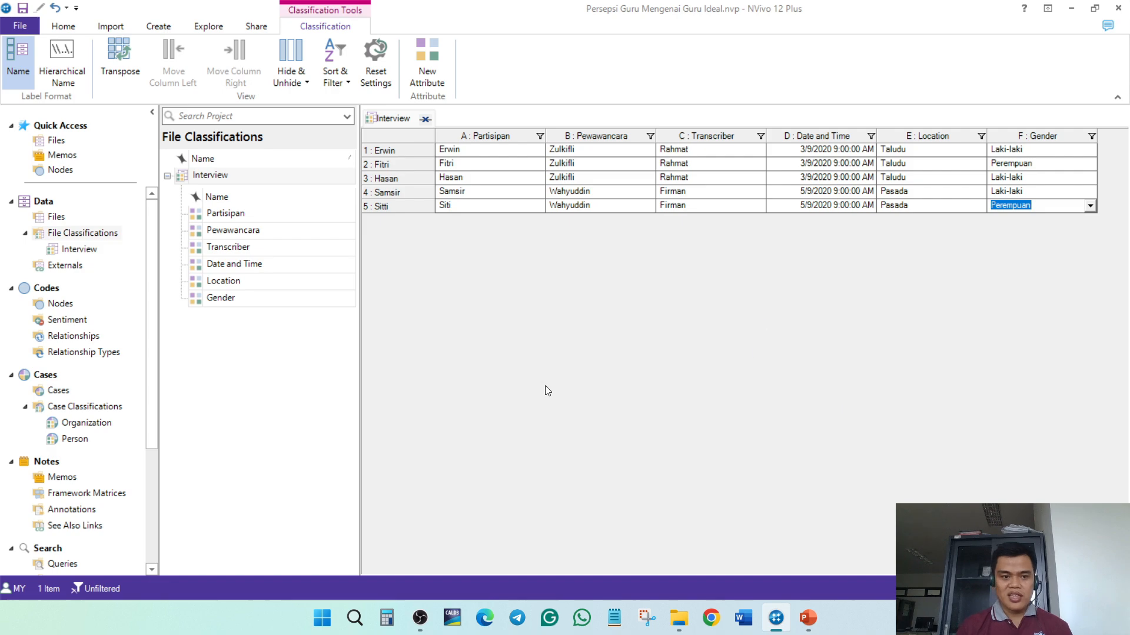
# Collapse the Interview classification's attribute list and create a new file classification named Observasi
pyautogui.click(262, 399)
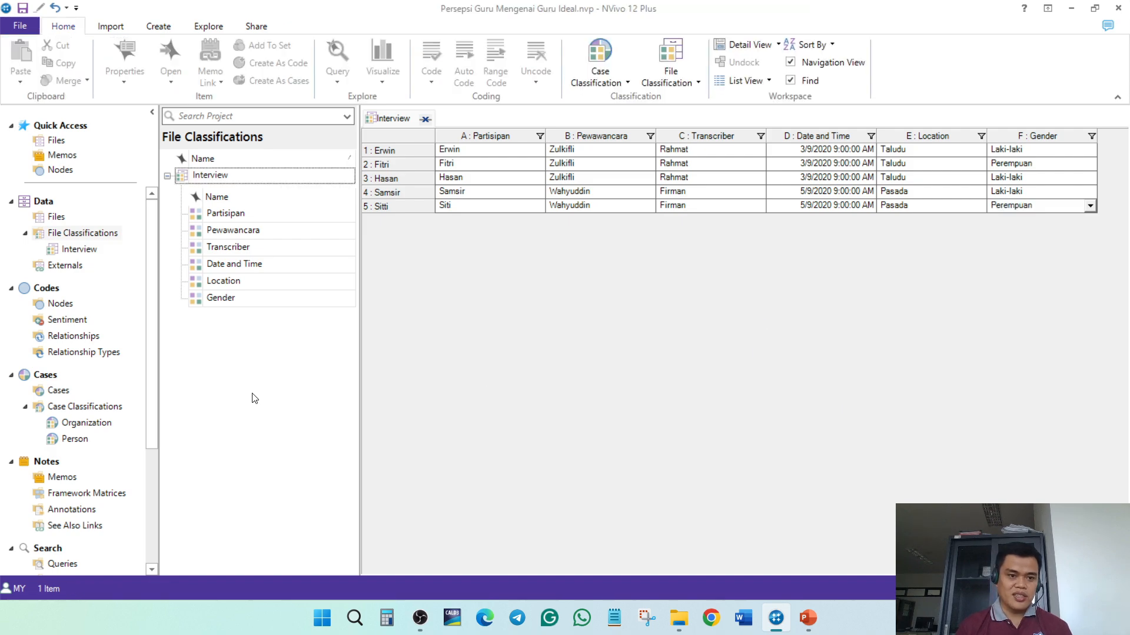
pyautogui.click(167, 176)
pyautogui.click(168, 180)
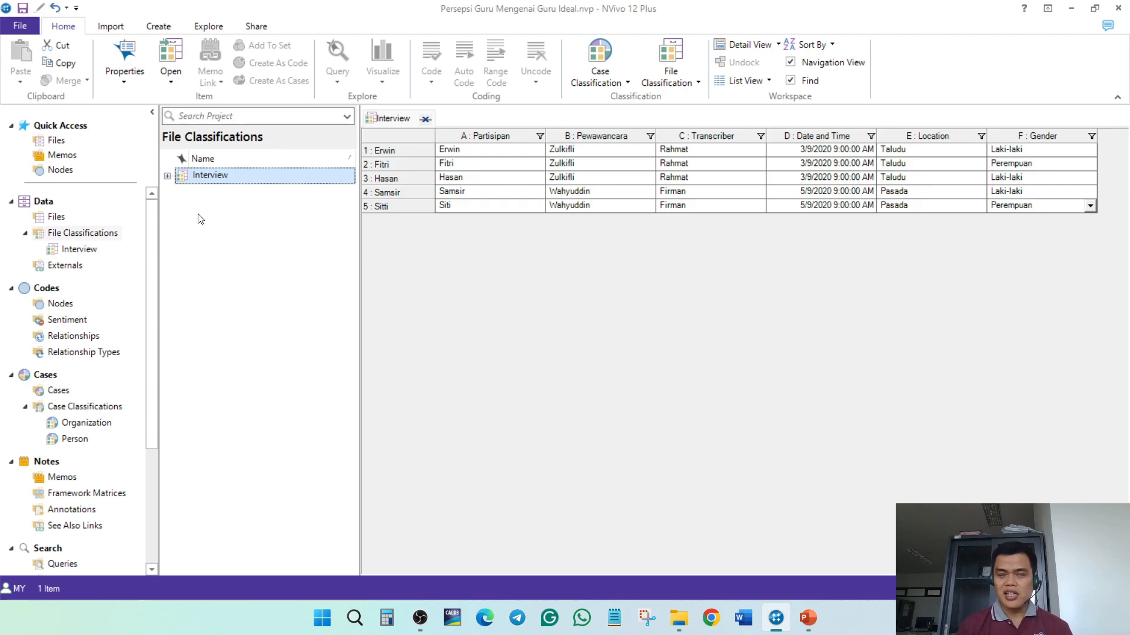
pyautogui.click(158, 26)
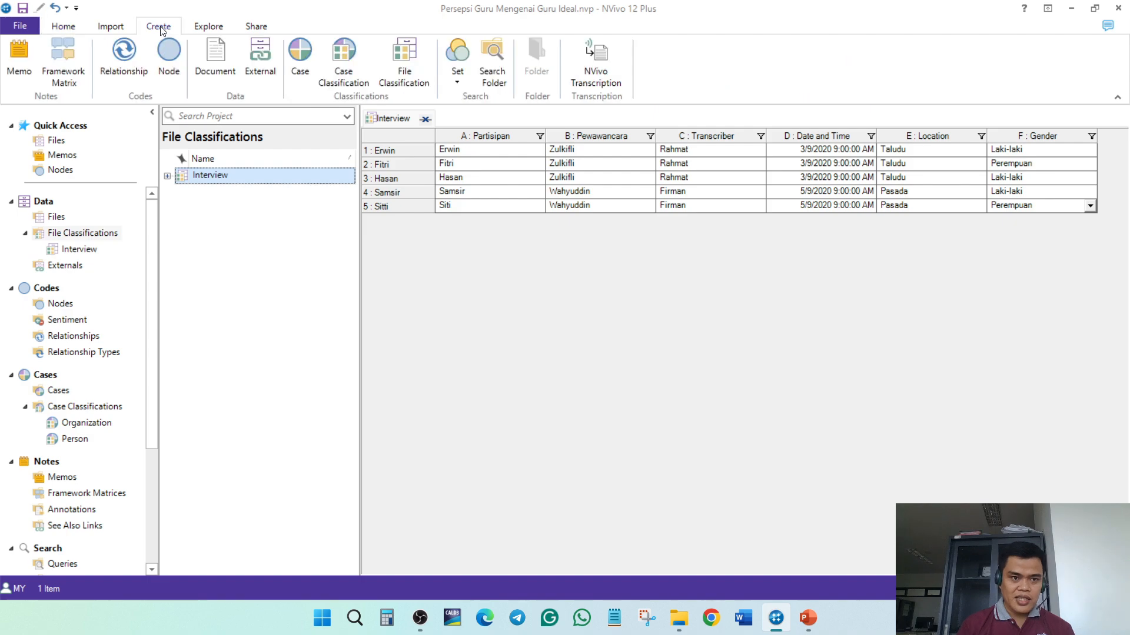
pyautogui.click(404, 62)
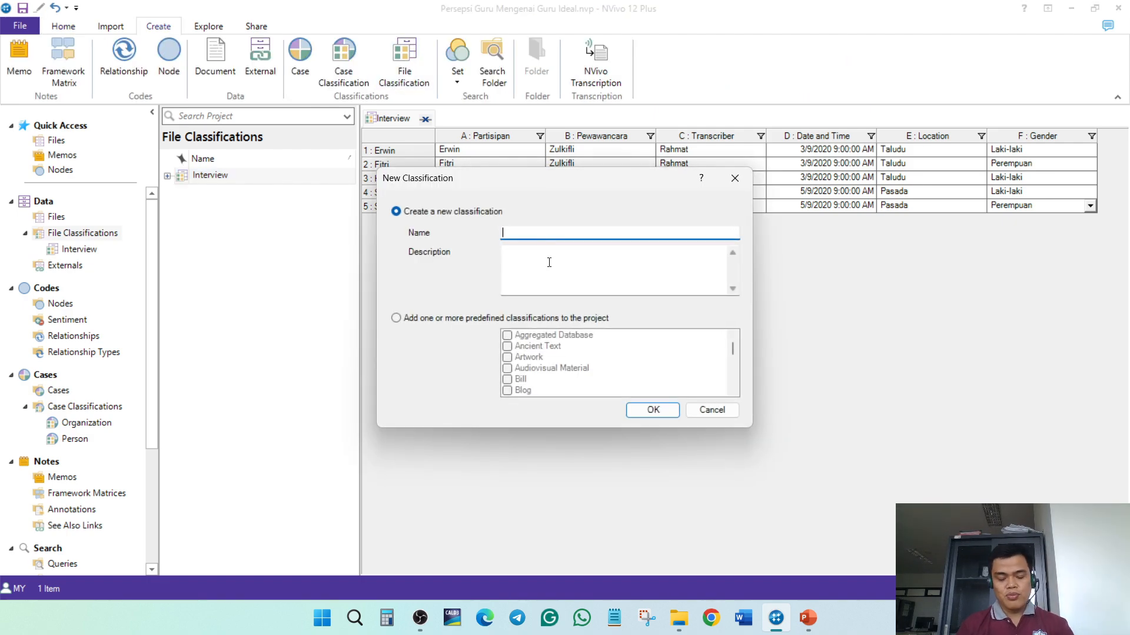
pyautogui.write('Observasi')
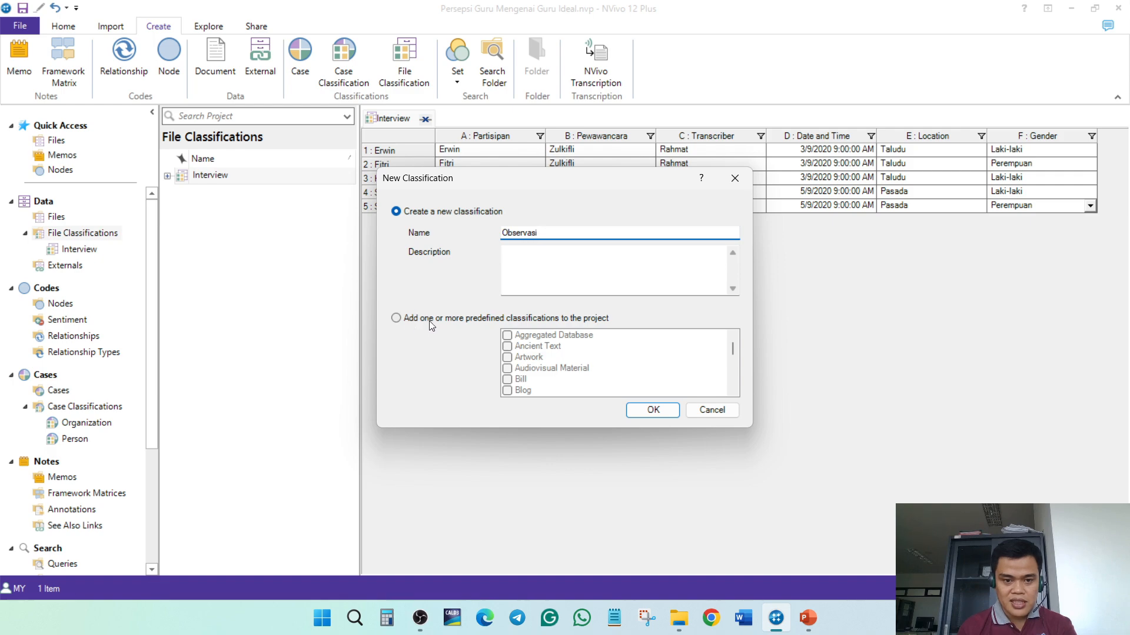
pyautogui.click(652, 410)
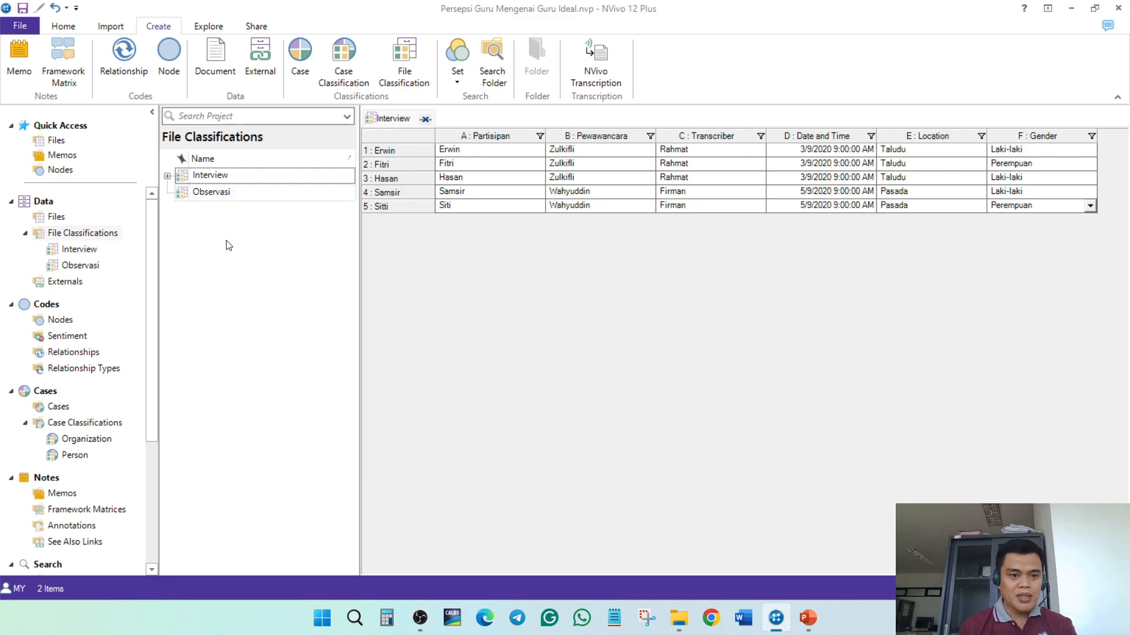
# Add a text attribute named Lokasi to the Observasi file classification
pyautogui.rightClick(214, 199)
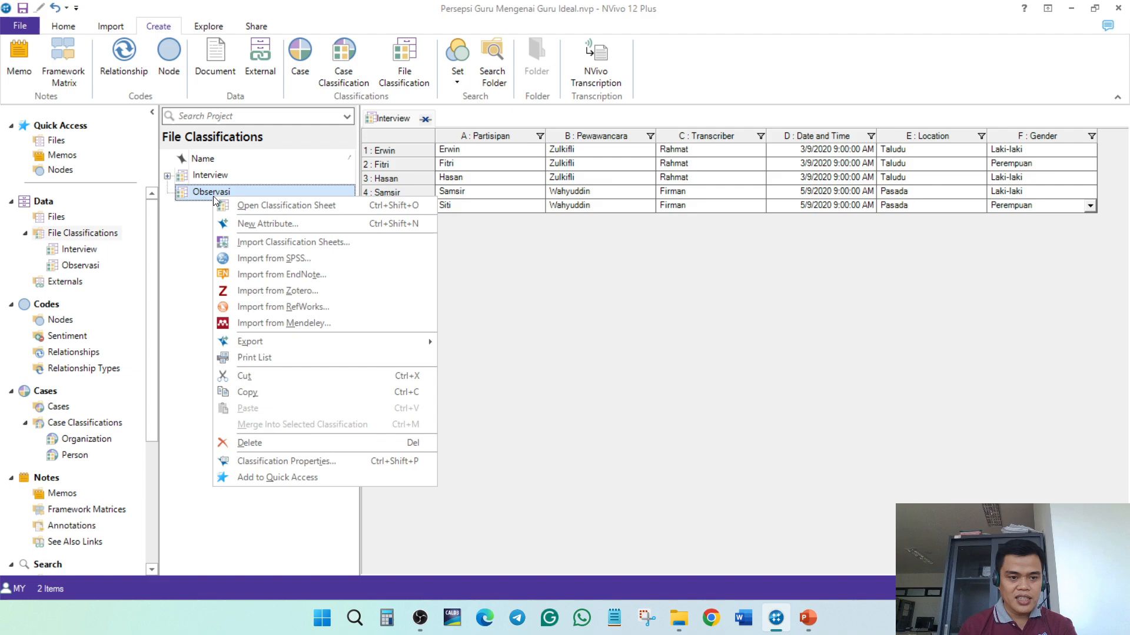
pyautogui.click(274, 227)
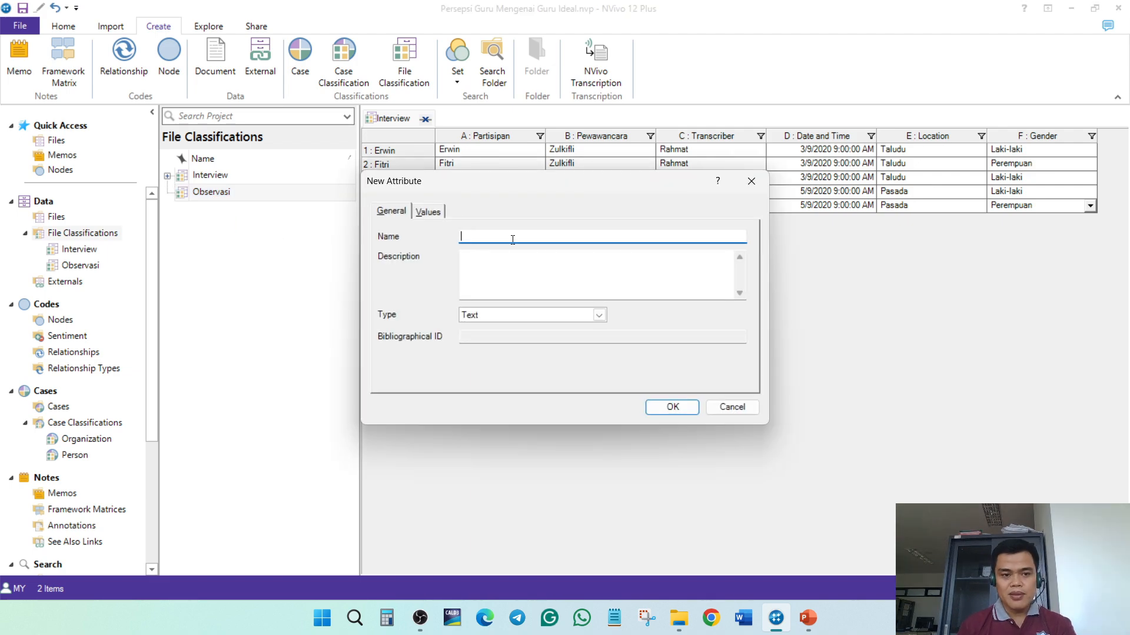
pyautogui.write('Lokasi')
pyautogui.click(671, 407)
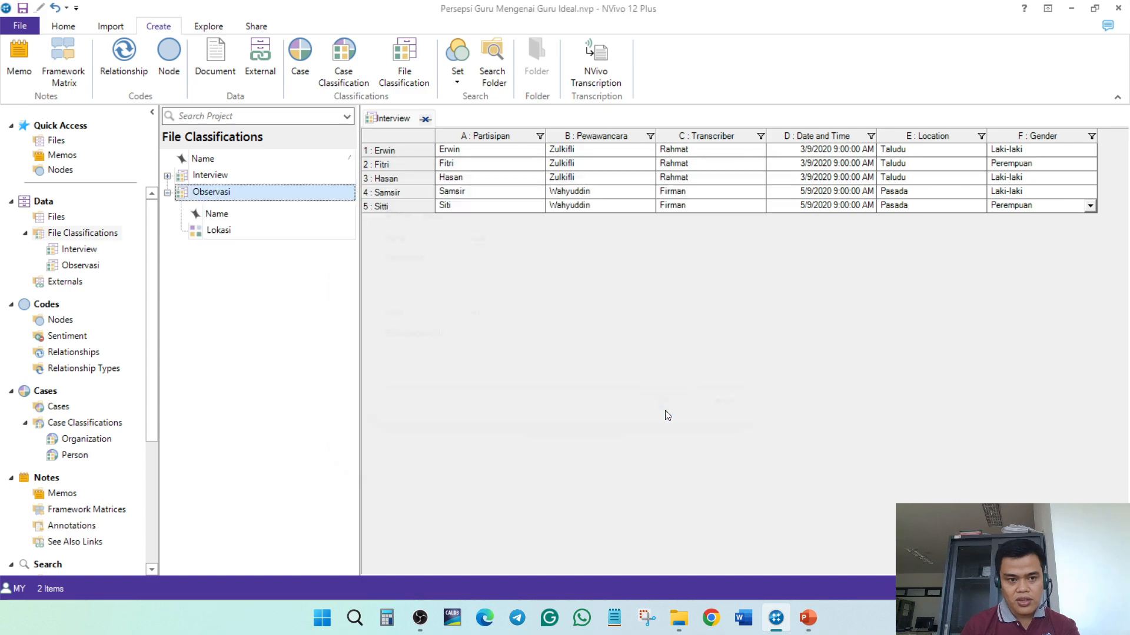
# Add a text attribute named Dokumenter to the Observasi classification, with the first names of the two documenters as values
pyautogui.rightClick(221, 191)
pyautogui.click(269, 217)
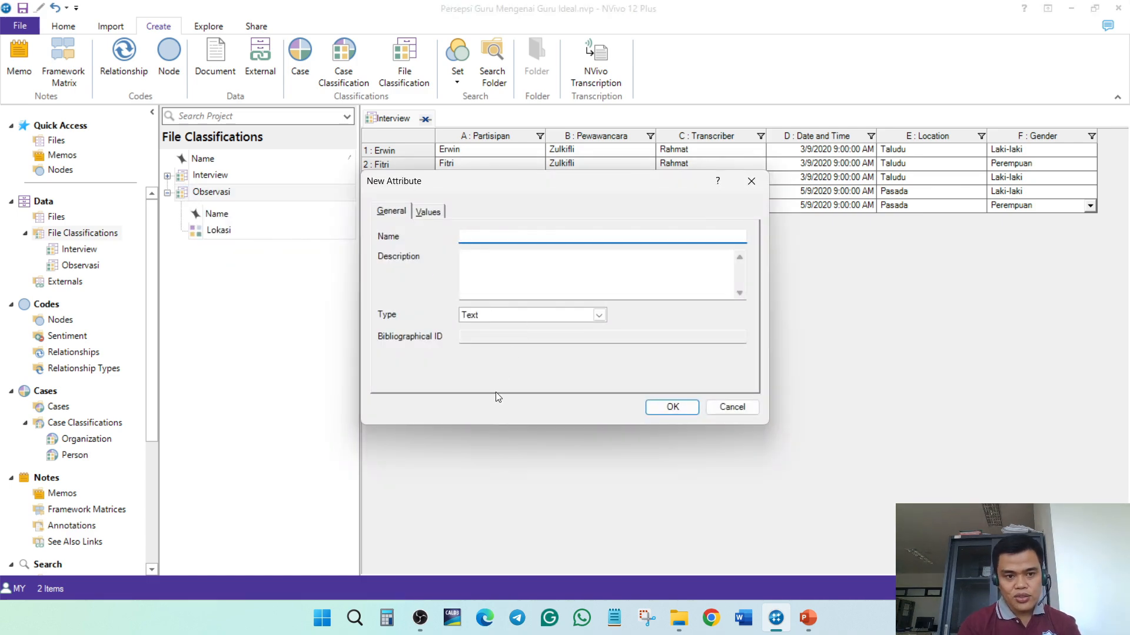
pyautogui.write('Dokumenter')
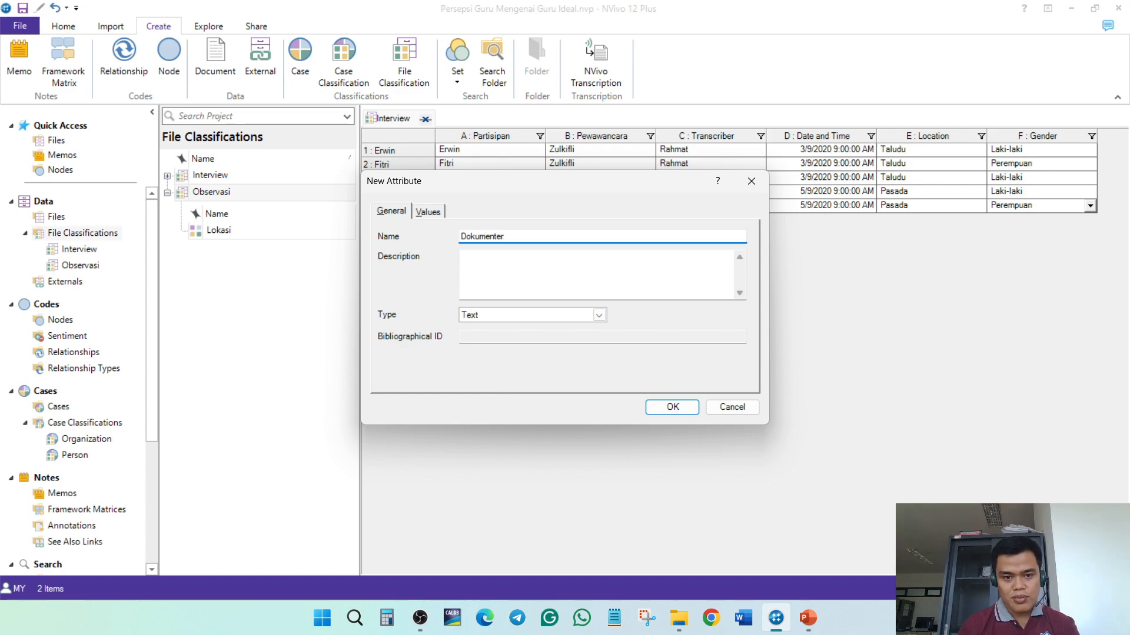
pyautogui.click(429, 212)
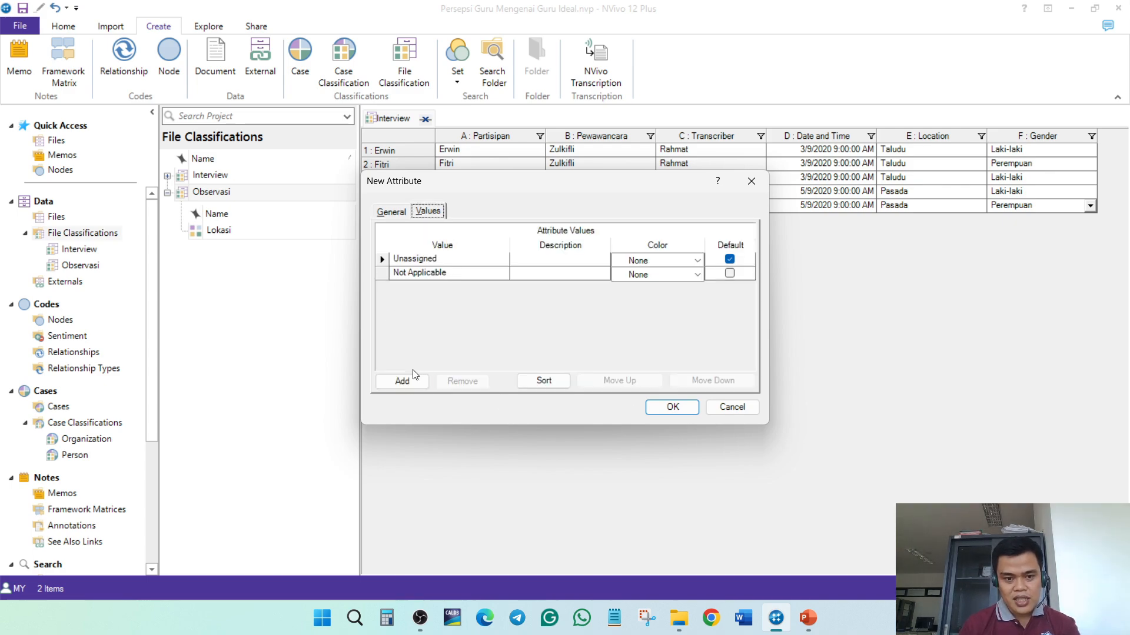
pyautogui.click(402, 381)
pyautogui.write('Rahmat')
pyautogui.press('Return')
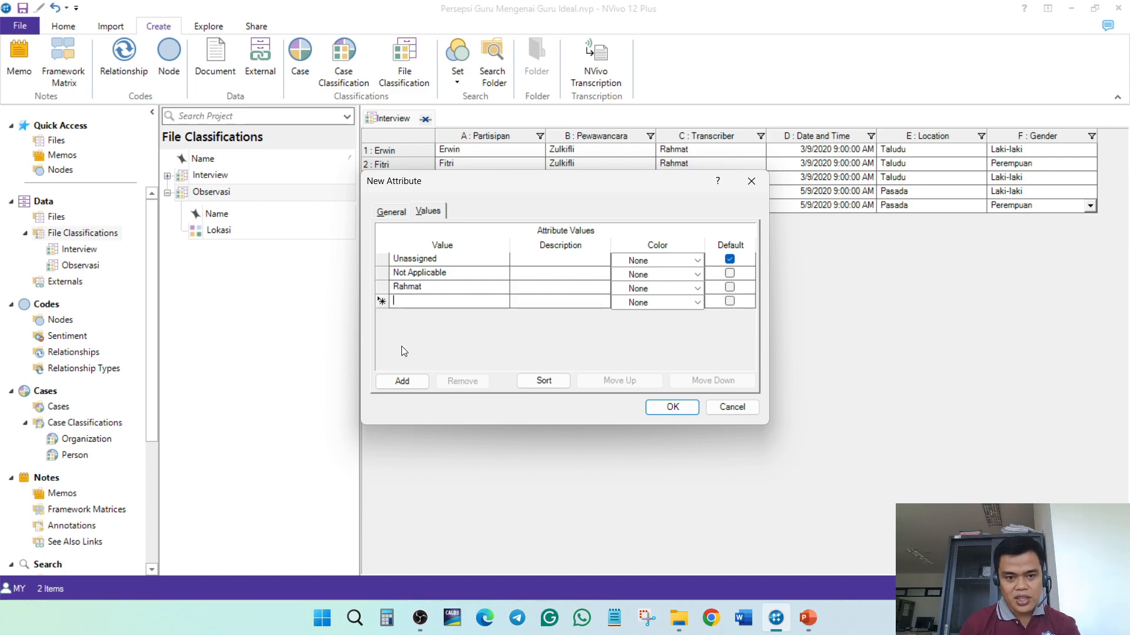
pyautogui.write('Firman')
pyautogui.click(671, 407)
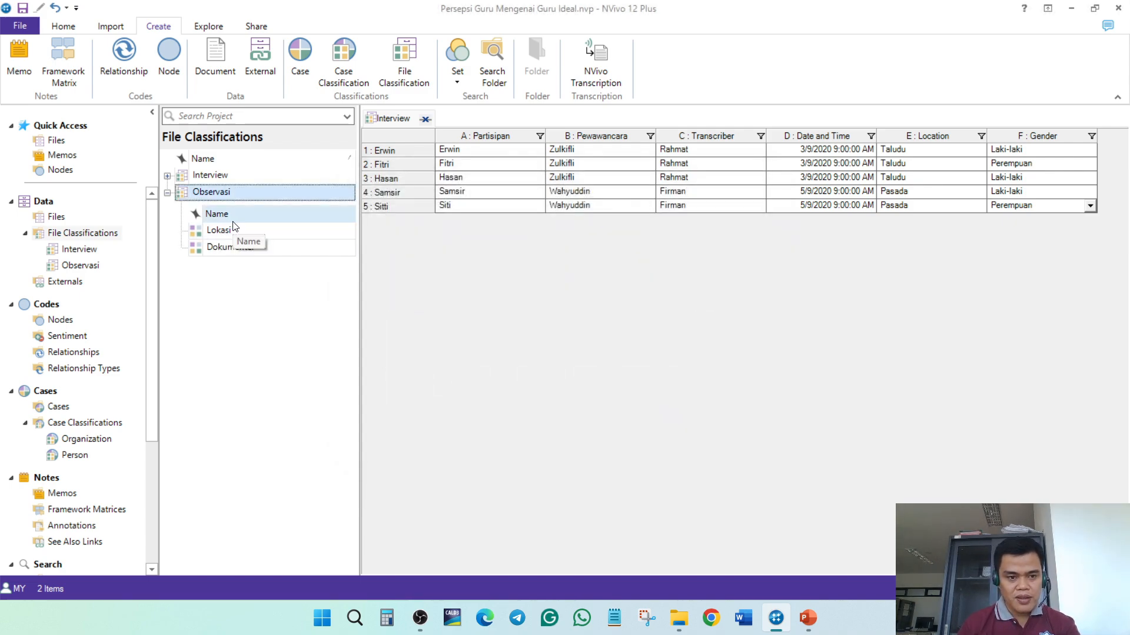
# Add the values Taludu and Pasada to the Lokasi attribute of the Observasi classification
pyautogui.rightClick(221, 233)
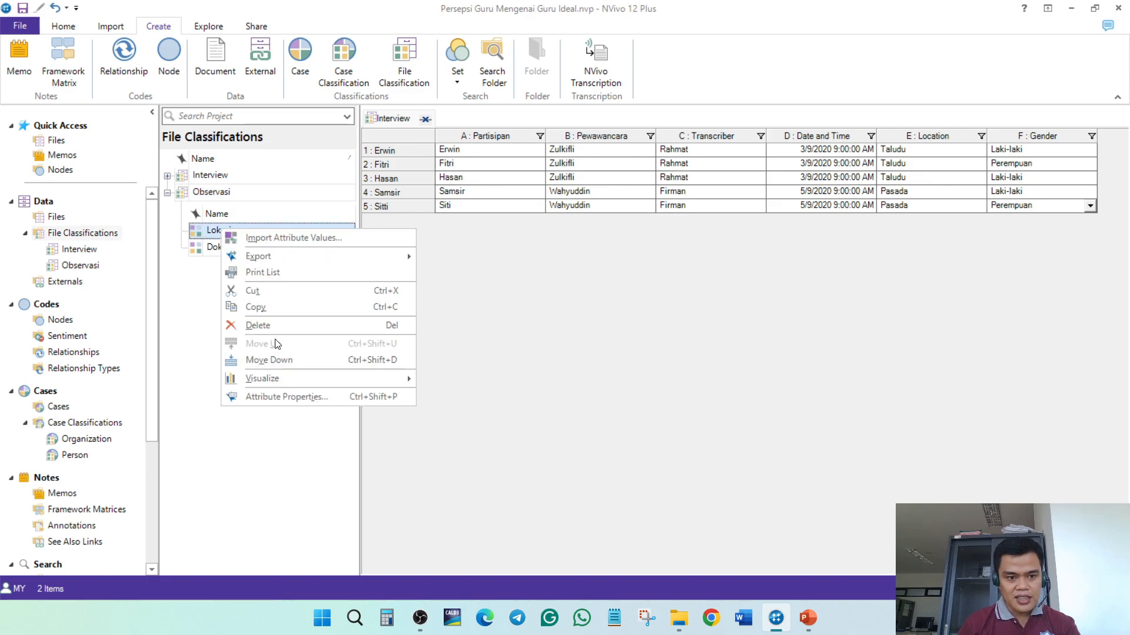
pyautogui.click(276, 397)
pyautogui.click(423, 213)
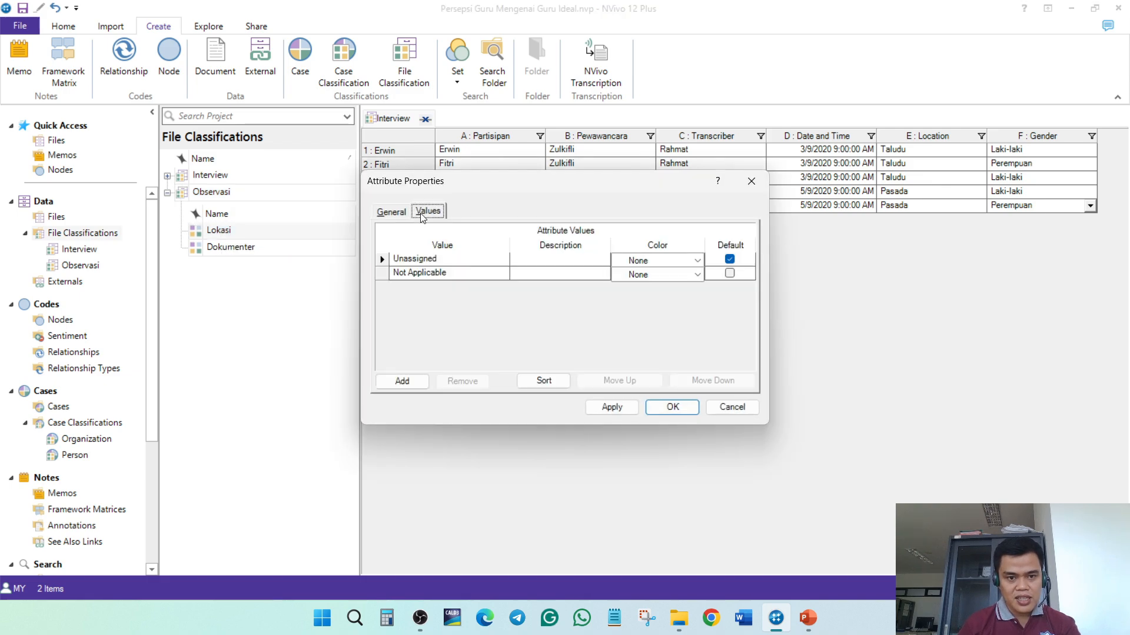
pyautogui.click(402, 381)
pyautogui.write('TaluduPasada')
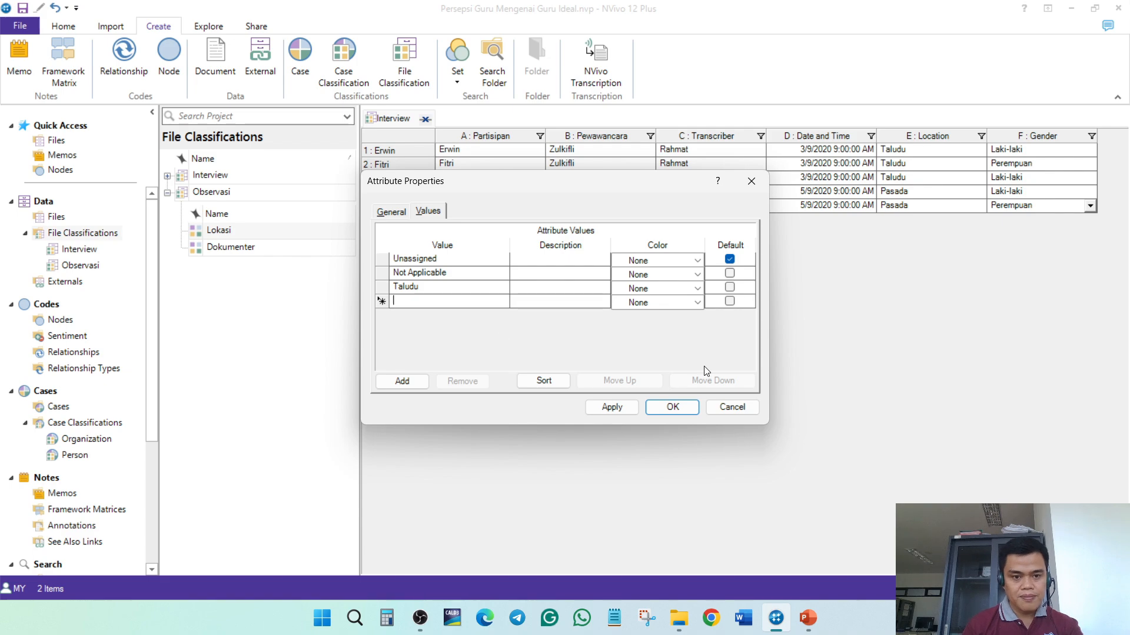
pyautogui.click(691, 409)
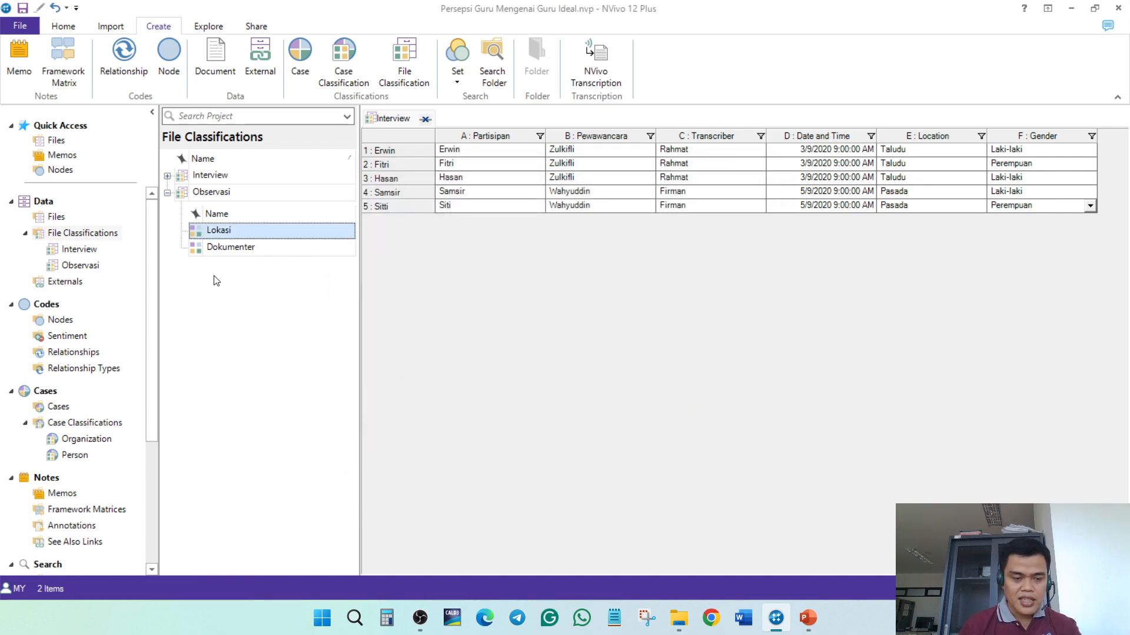
# Add a text attribute named Suasana with the values Outdoor and Indoor to the Observasi classification, and collapse its attribute list
pyautogui.rightClick(210, 193)
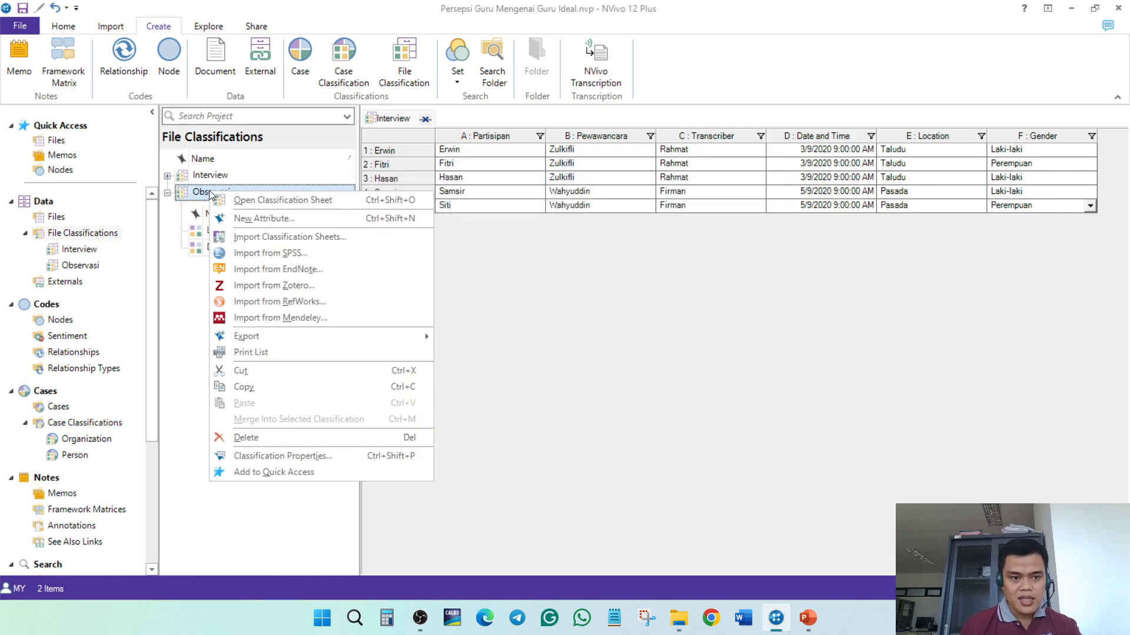
pyautogui.click(247, 218)
pyautogui.write('Suasana')
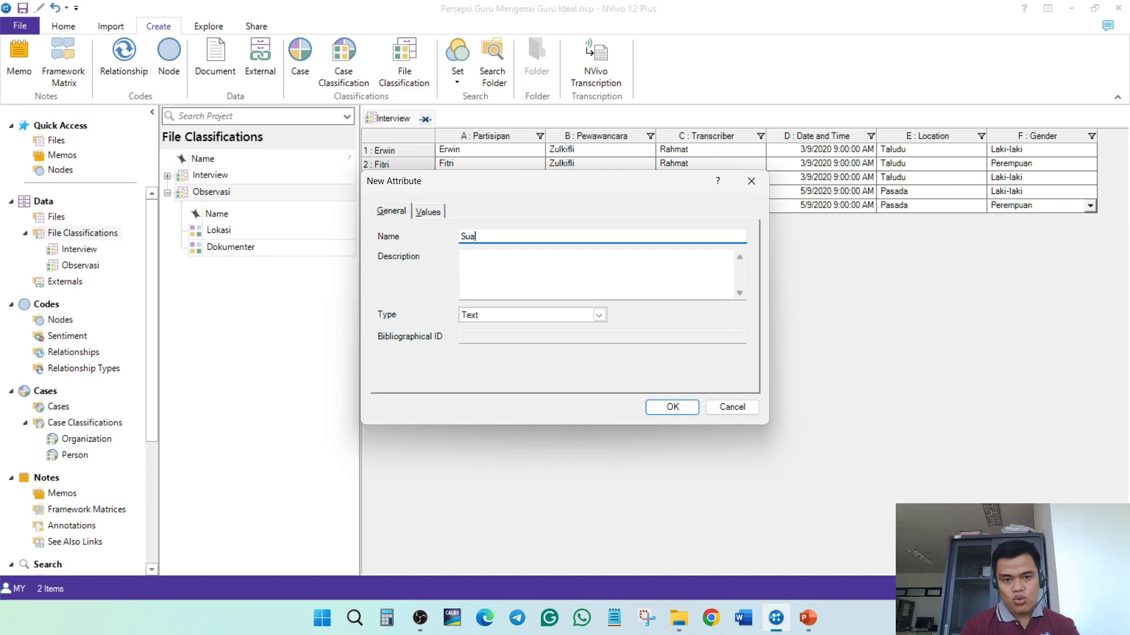
pyautogui.click(428, 212)
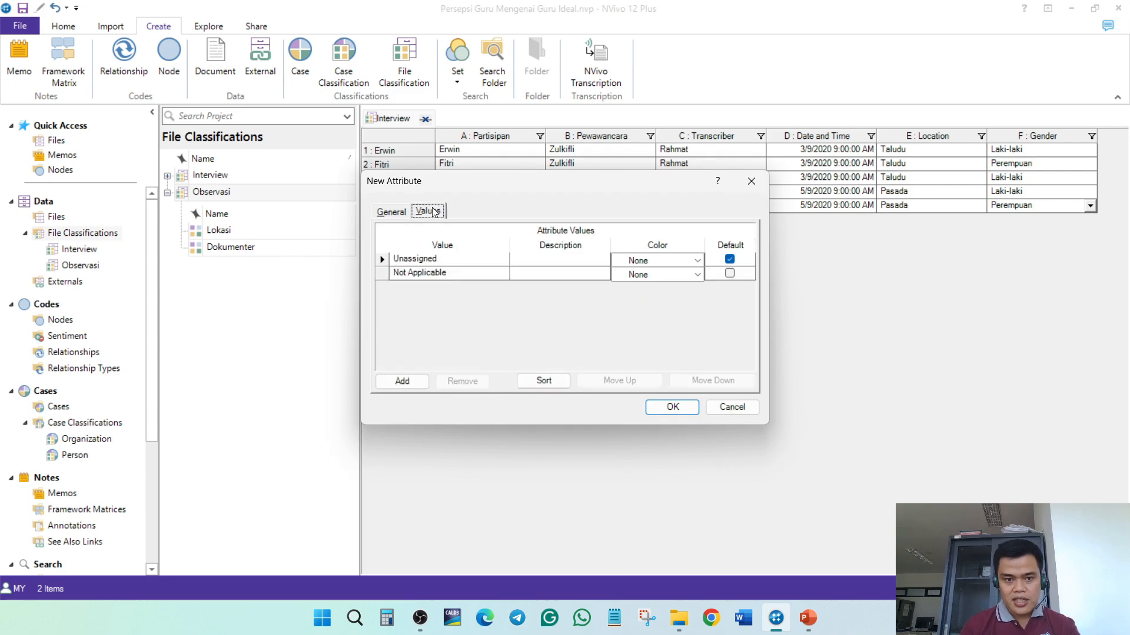
pyautogui.click(401, 381)
pyautogui.write('Outdoor')
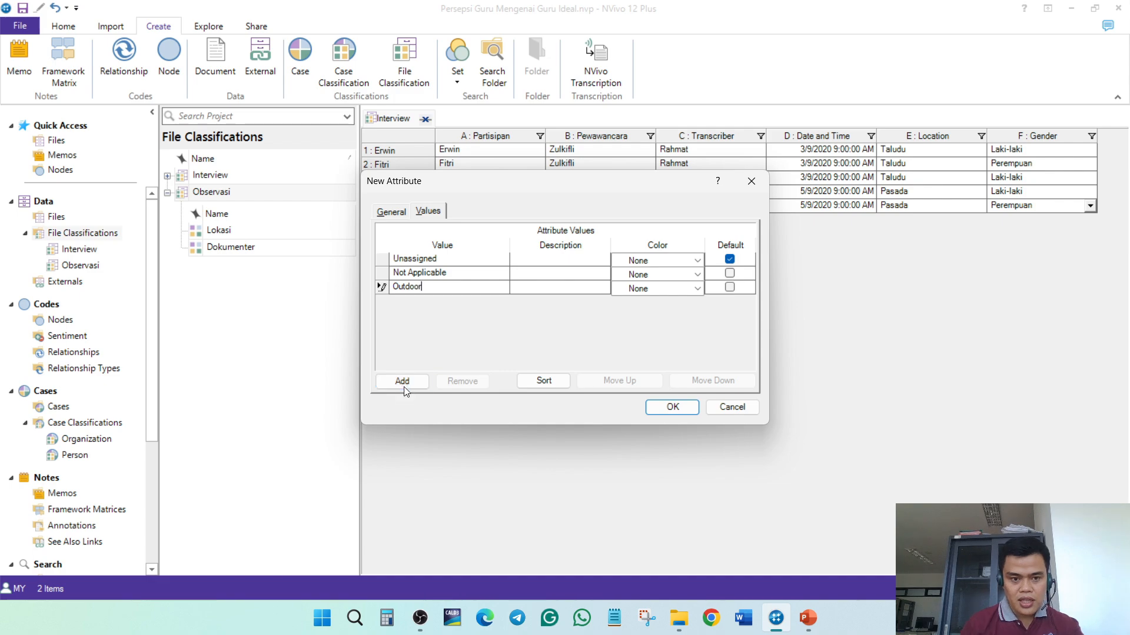
pyautogui.click(402, 380)
pyautogui.write('Indoor')
pyautogui.click(672, 407)
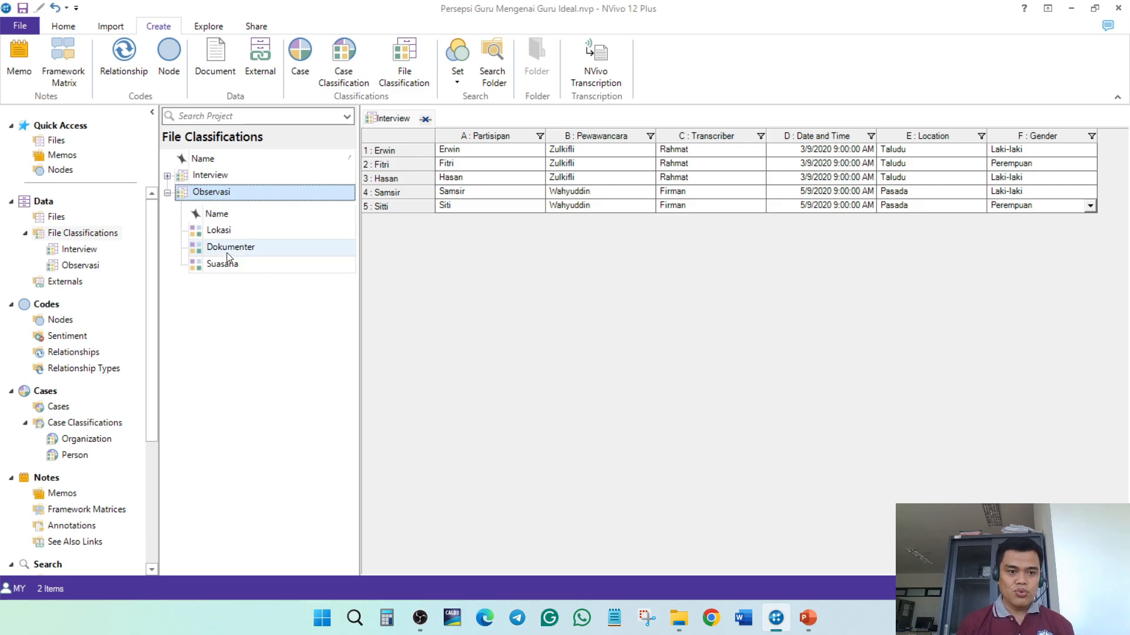
pyautogui.click(167, 193)
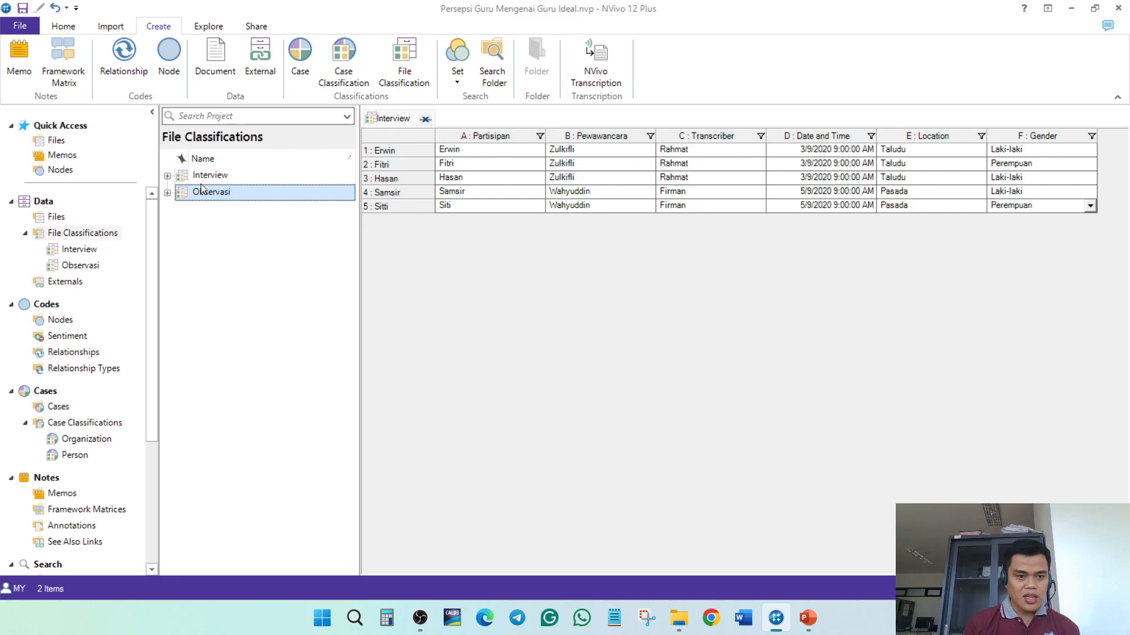
pyautogui.click(201, 246)
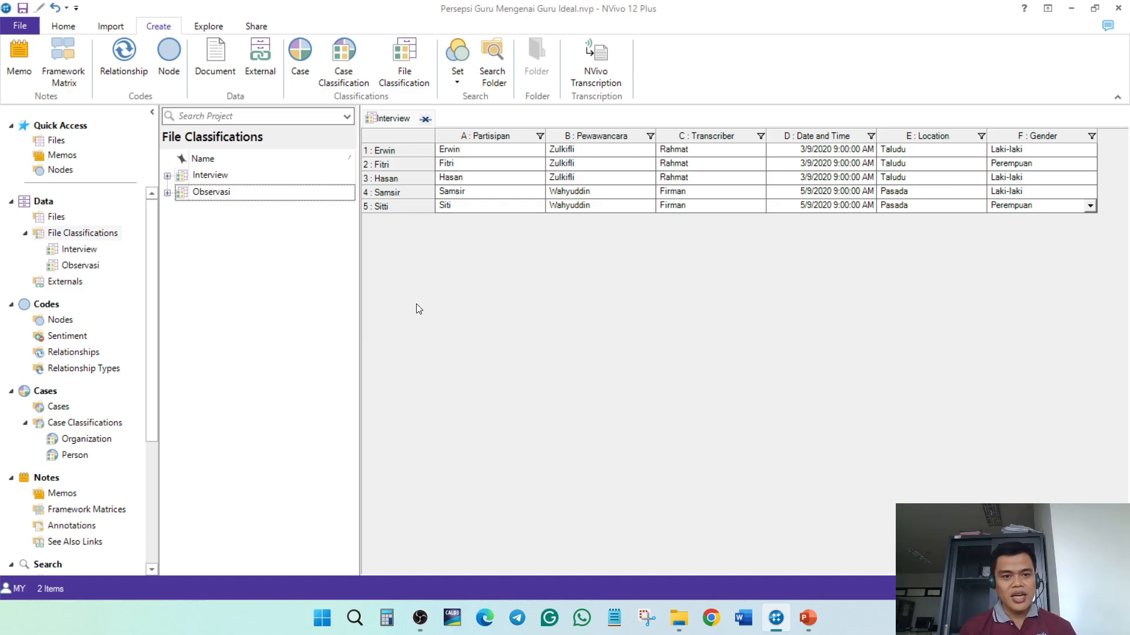
# Create a Crosstab query and add the Kontribusi sosial node as its code
pyautogui.click(207, 27)
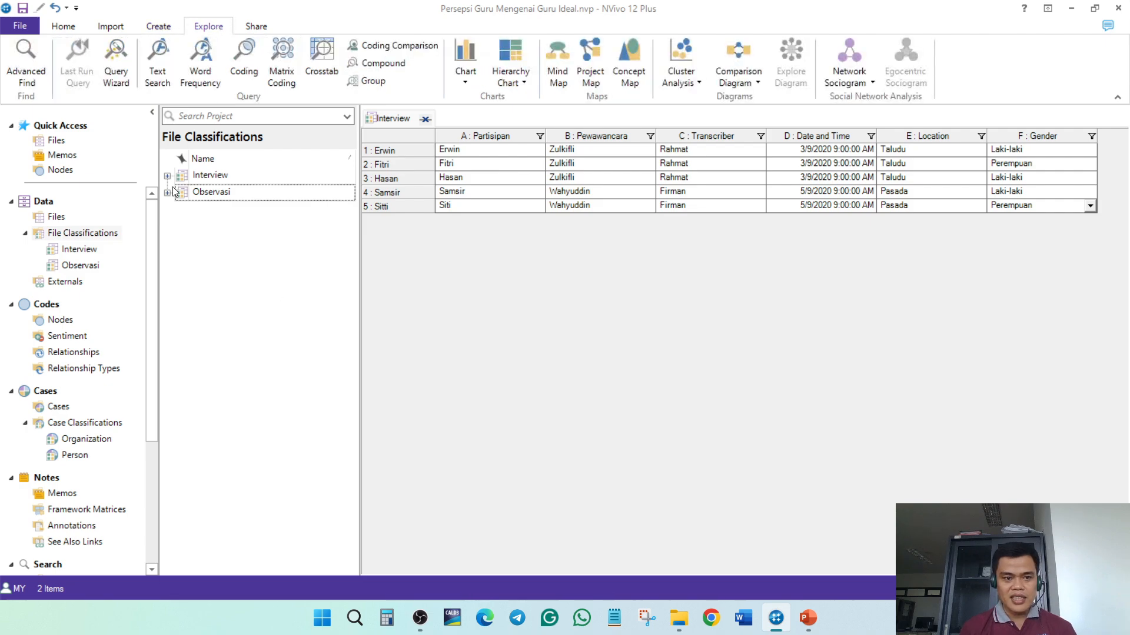
pyautogui.click(321, 59)
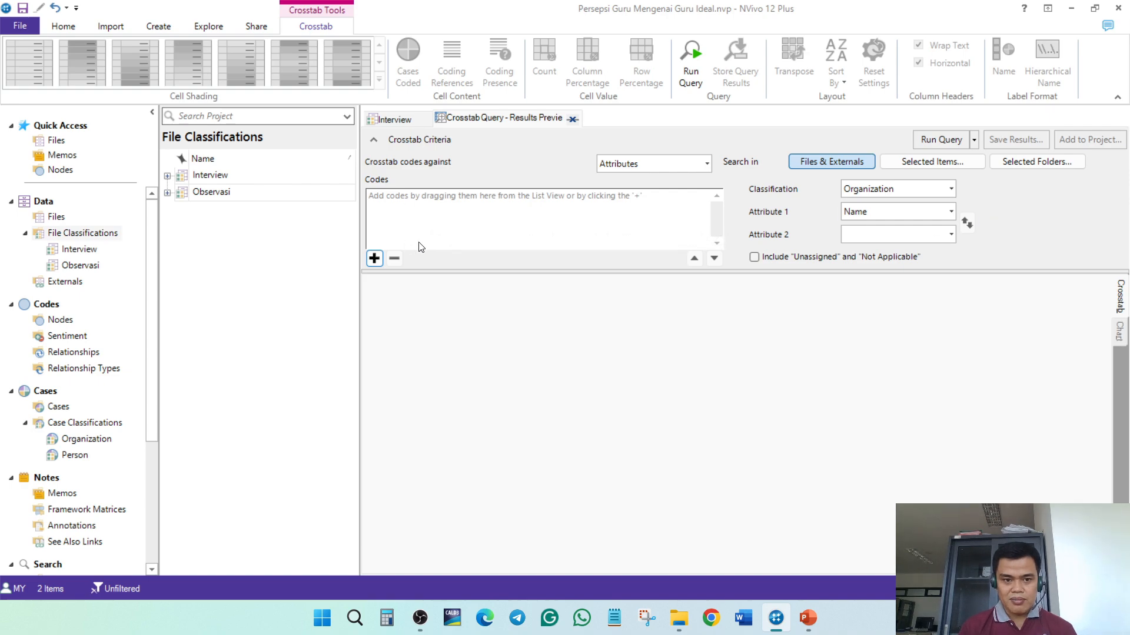
pyautogui.click(375, 259)
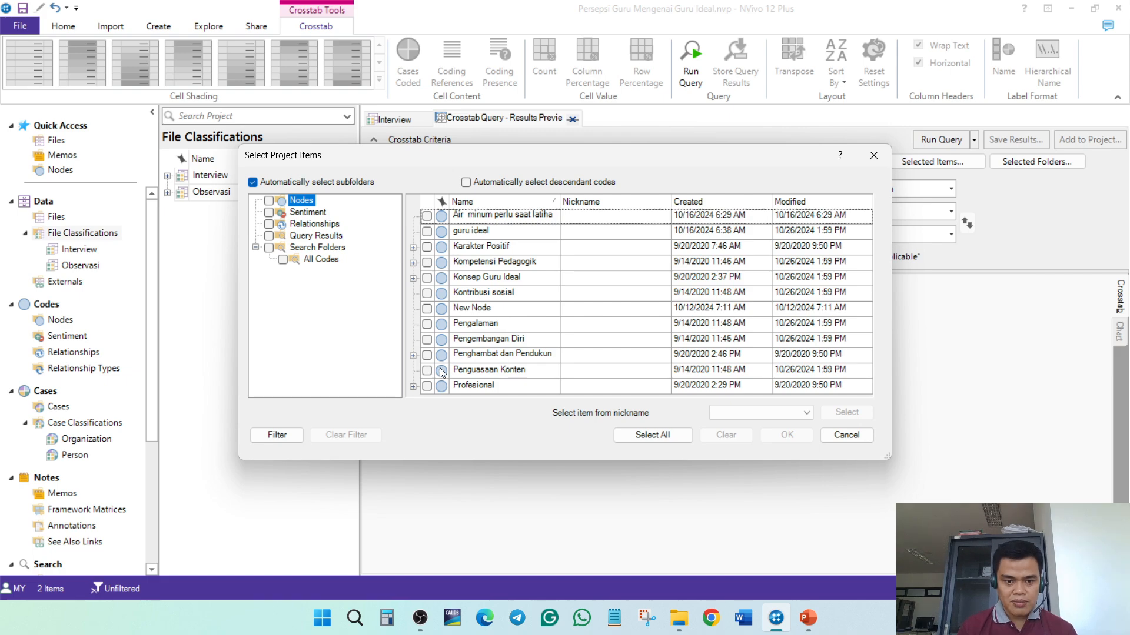
pyautogui.click(426, 293)
pyautogui.click(787, 434)
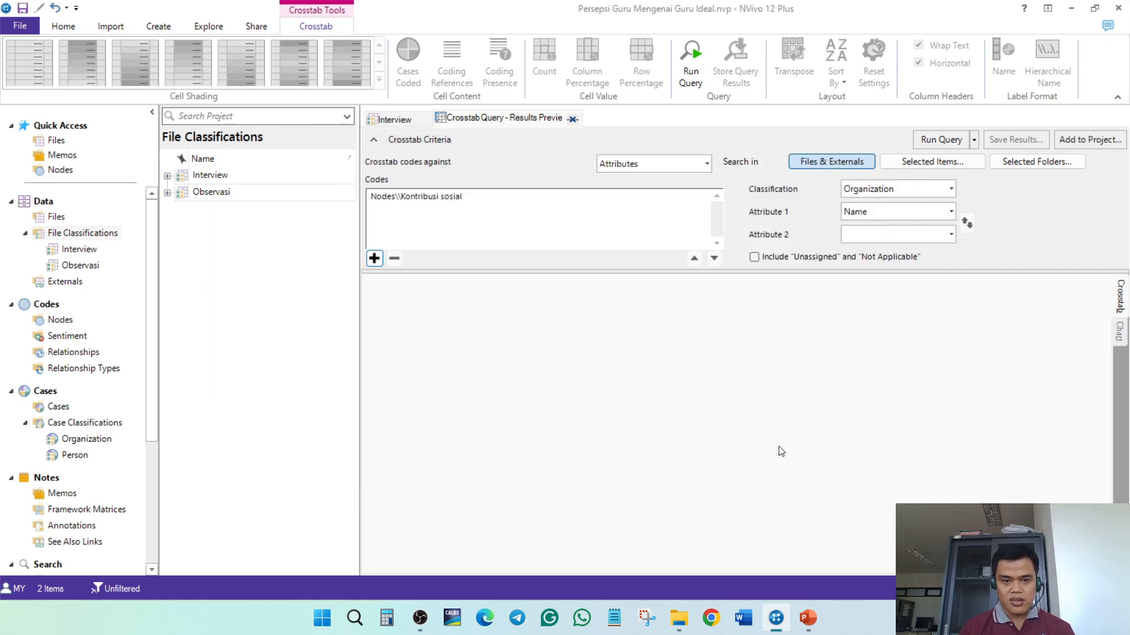
# Set the crosstab's classification to Interview with Gender as the first attribute, and run the query
pyautogui.click(884, 192)
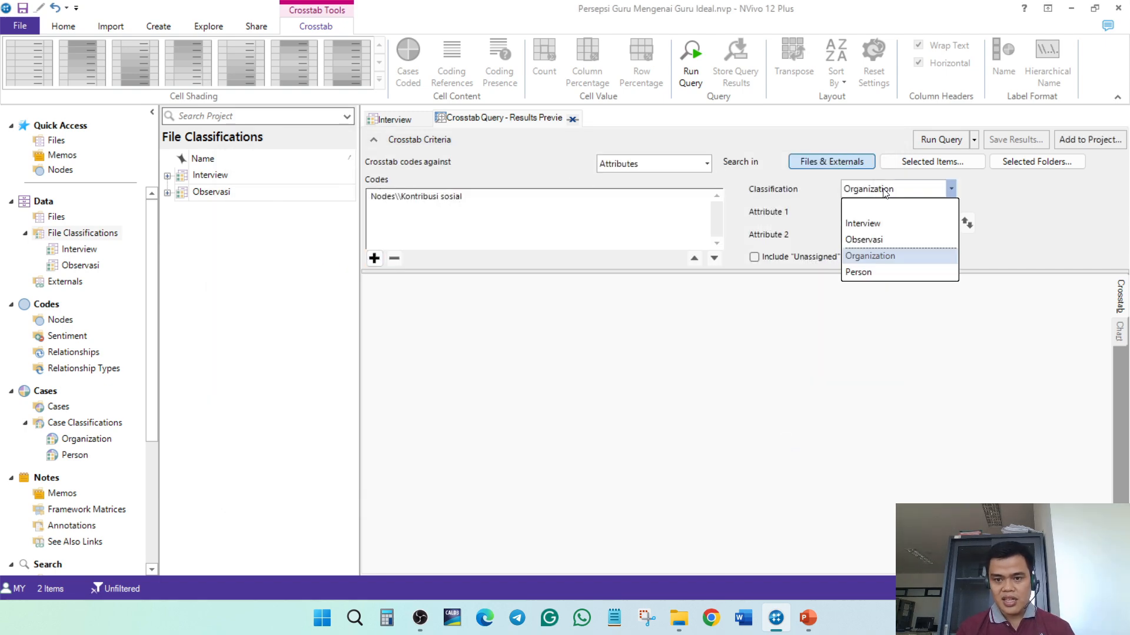
pyautogui.click(874, 221)
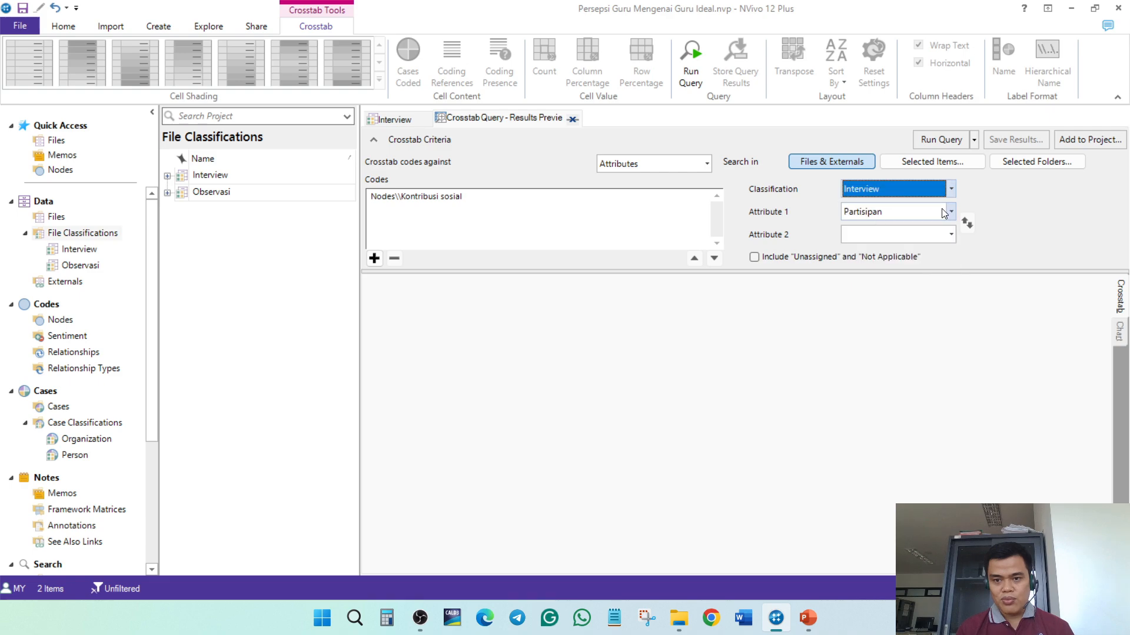
pyautogui.click(948, 212)
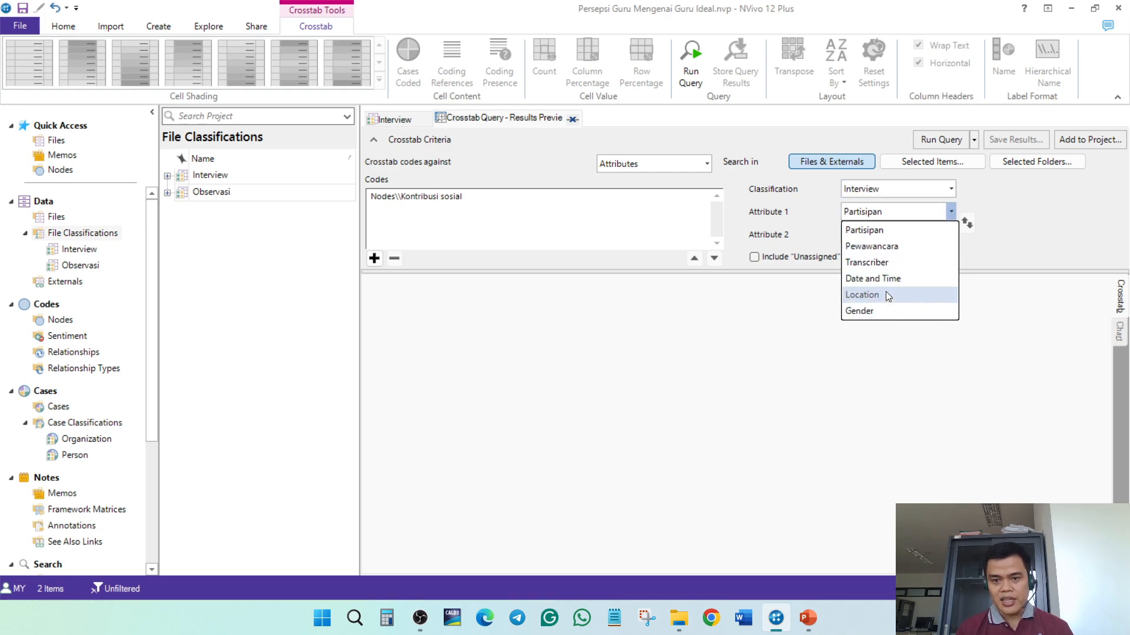
pyautogui.click(878, 310)
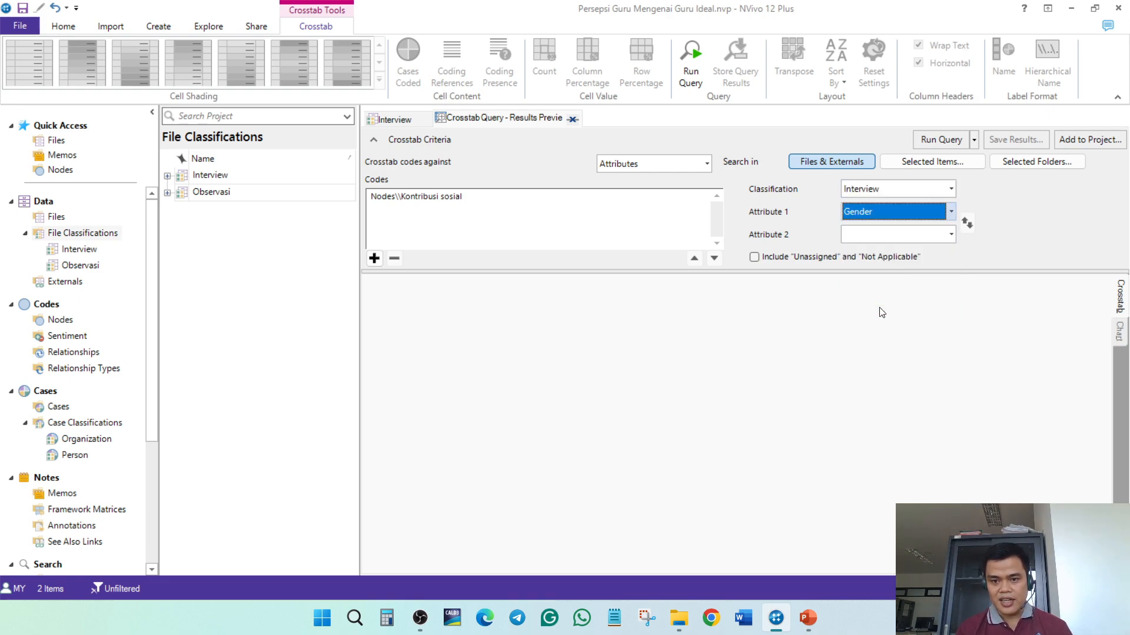
pyautogui.click(931, 141)
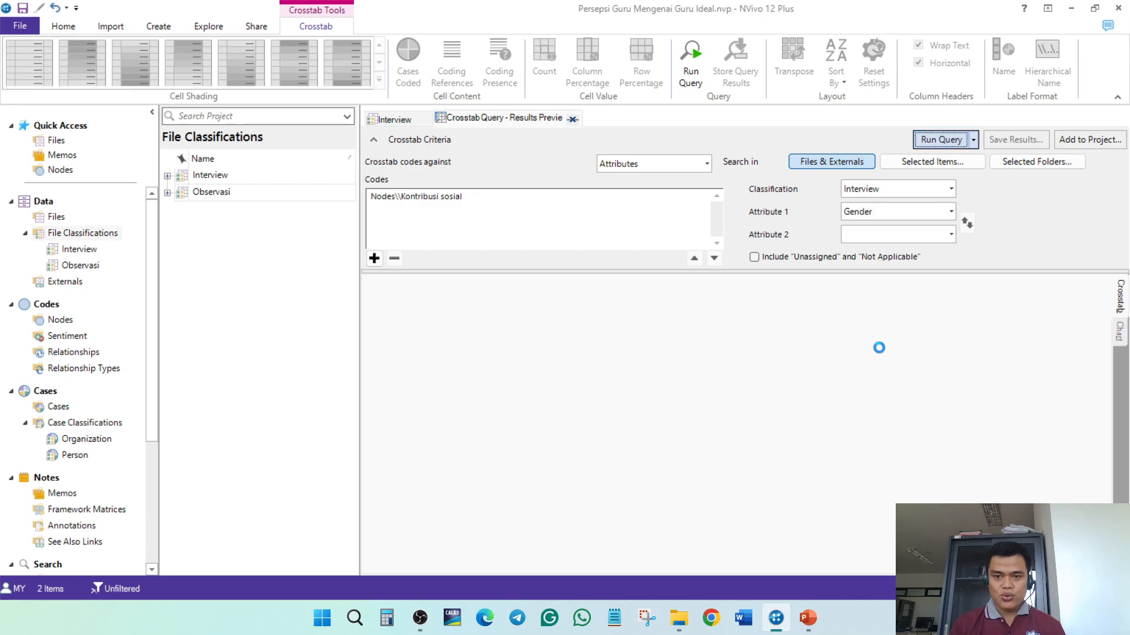